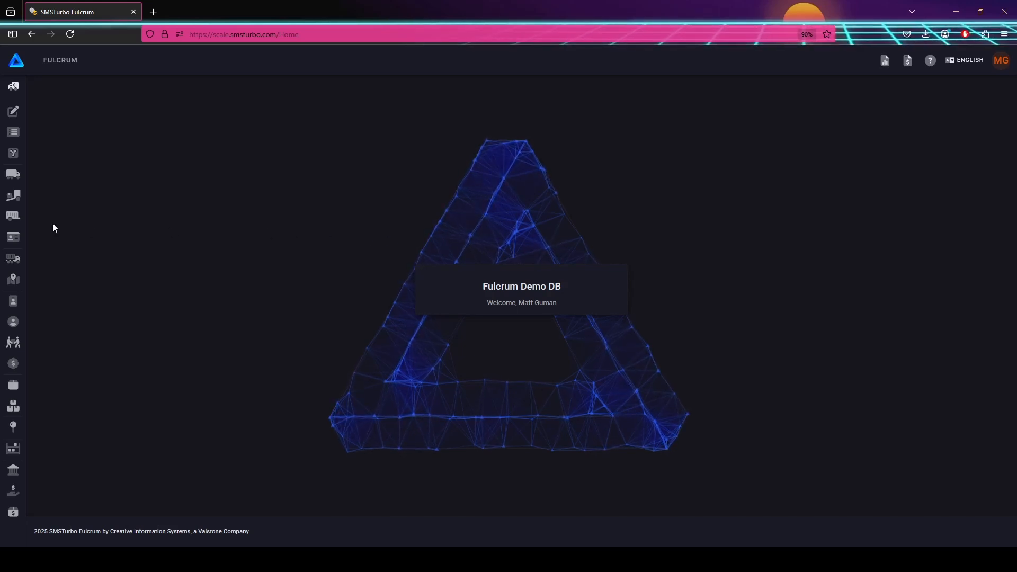
Check the account menu, then expand the sidebar to show sections from Create Ticket to Freight Sheets.
{"action": "mouse_move", "coordinate": [16, 227]}
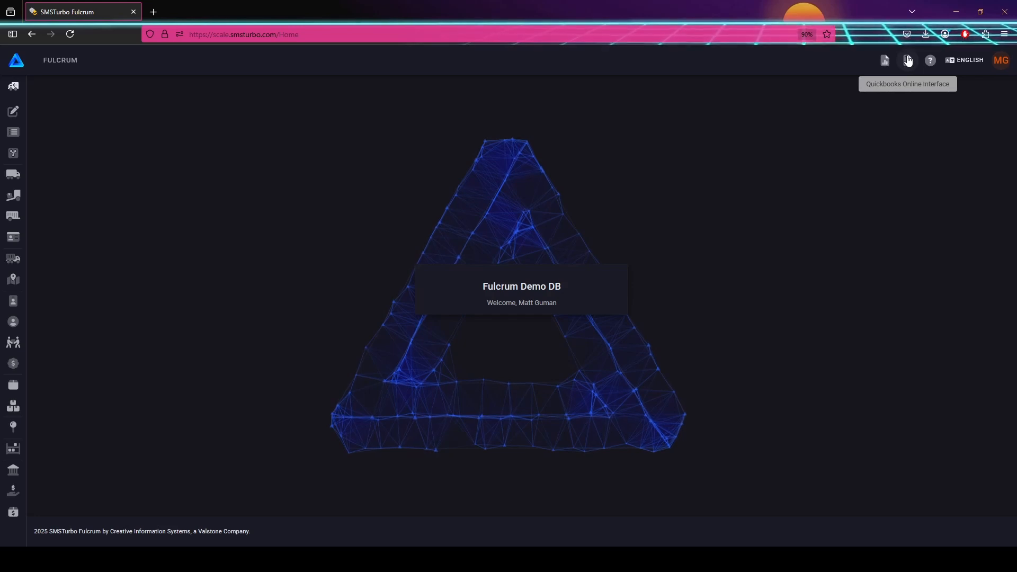
{"action": "left_click", "coordinate": [1001, 62]}
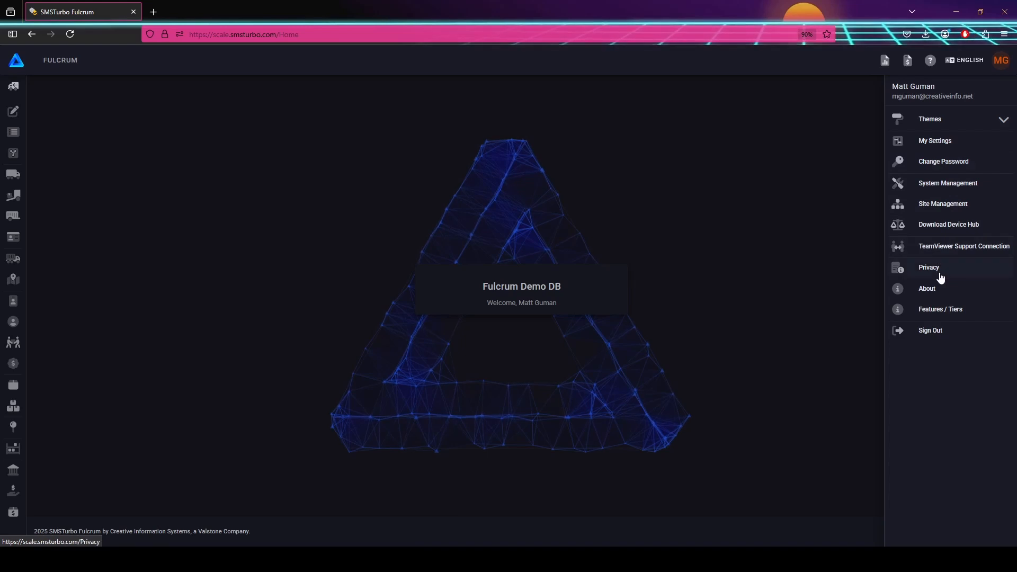
{"action": "left_click", "coordinate": [562, 186]}
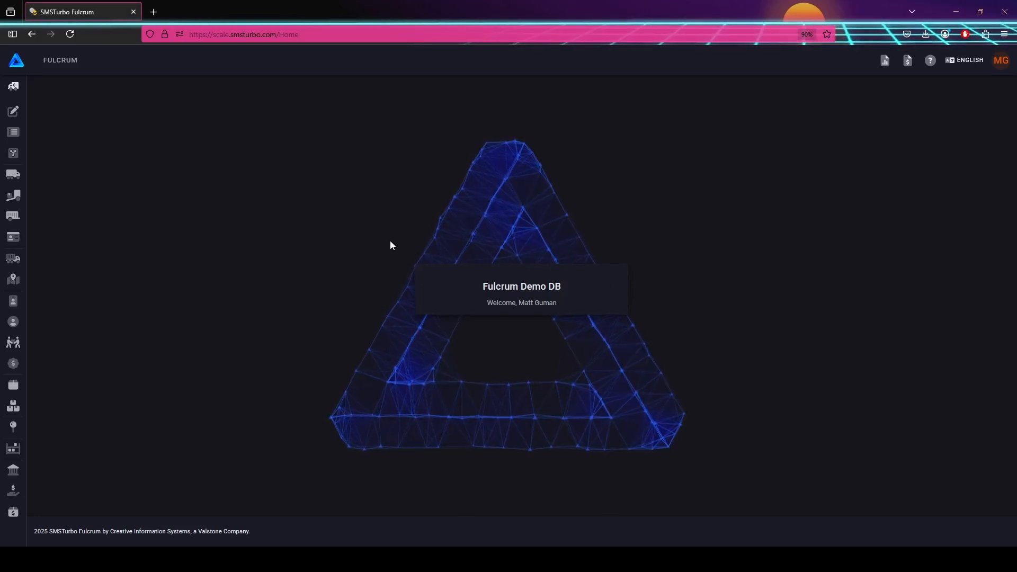
{"action": "mouse_move", "coordinate": [28, 177]}
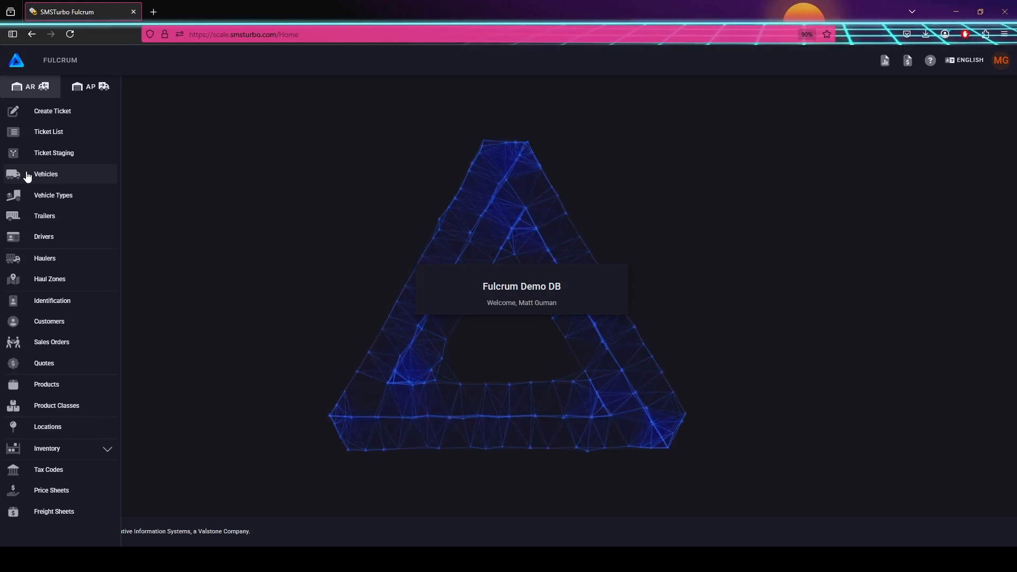
Go to the empty Vehicle List and start a new vehicle record.
{"action": "left_click", "coordinate": [70, 179]}
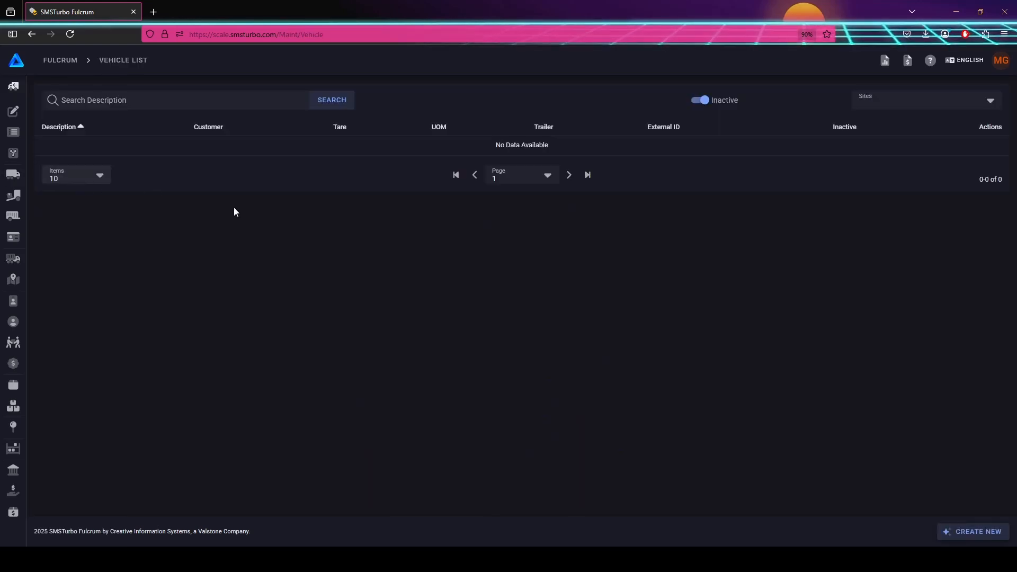
{"action": "left_click", "coordinate": [969, 532]}
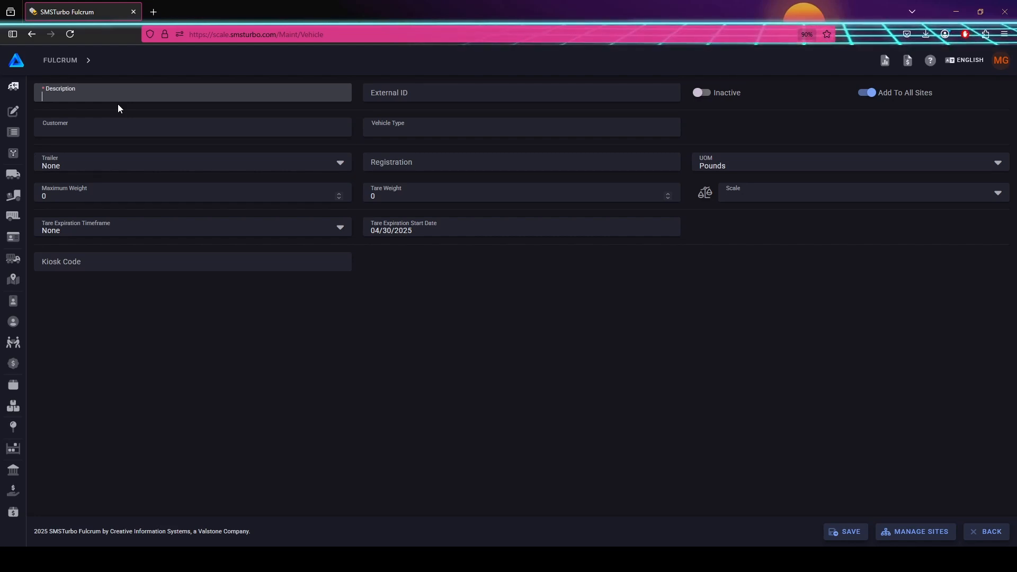
Enter 'Test Truck 123' as the vehicle description, leaving Inactive switched off.
{"action": "type", "text": "Test Truck 123"}
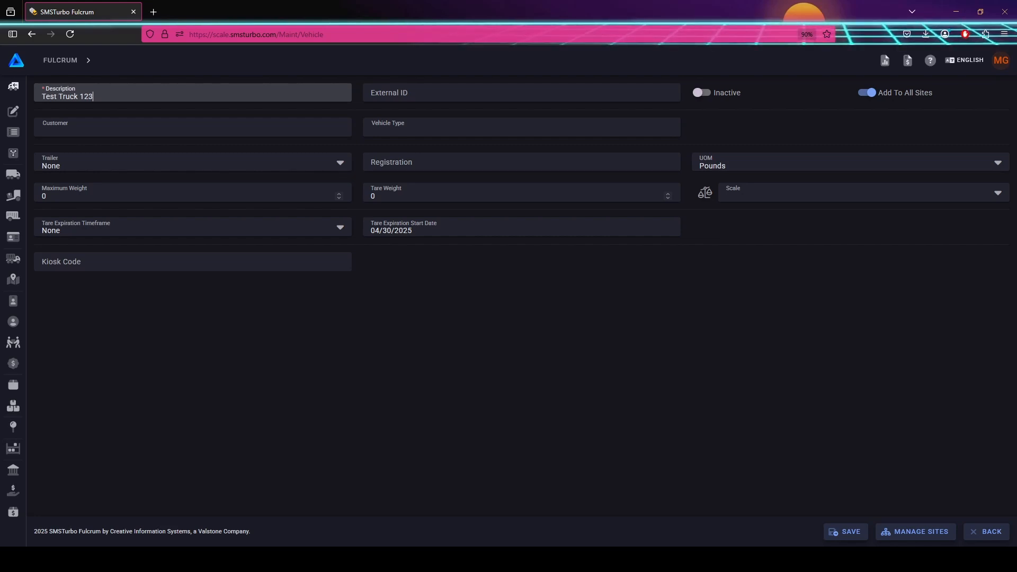
{"action": "left_click", "coordinate": [371, 96]}
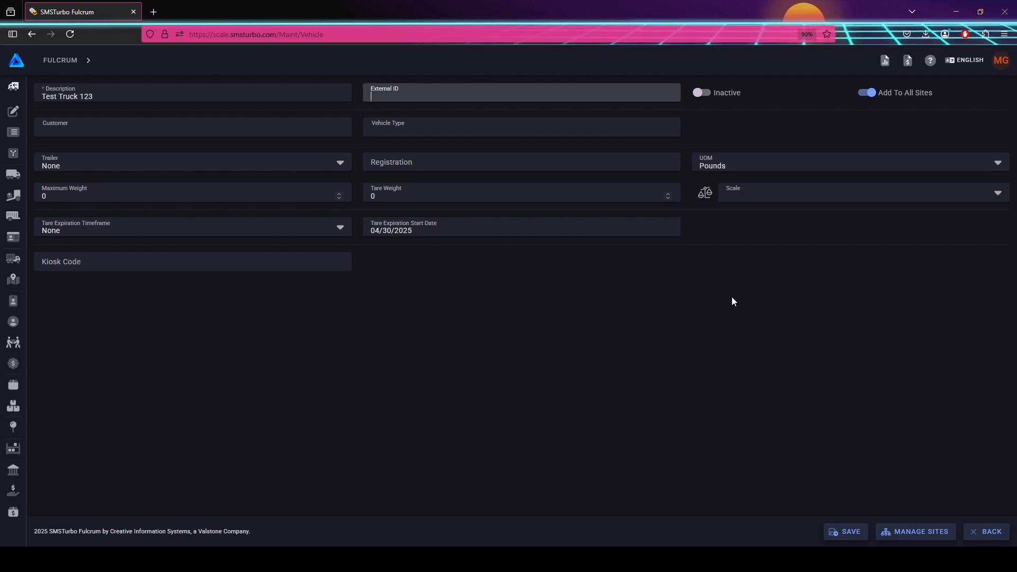
{"action": "left_click", "coordinate": [705, 94]}
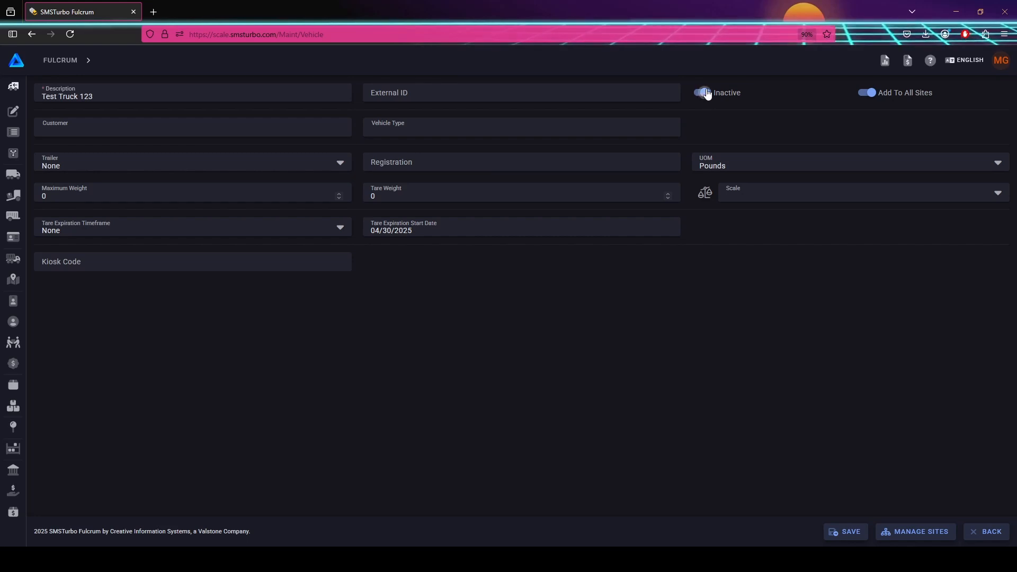
{"action": "left_click", "coordinate": [704, 94]}
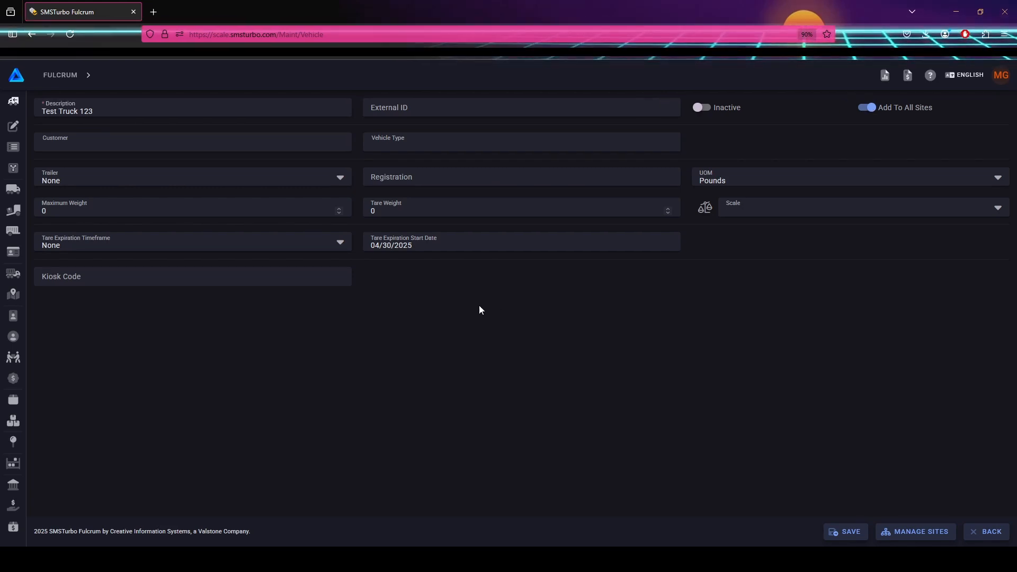
Check the Customer and Vehicle Type lists, then show the Trailer options None, Required, Prompt.
{"action": "left_click", "coordinate": [240, 143]}
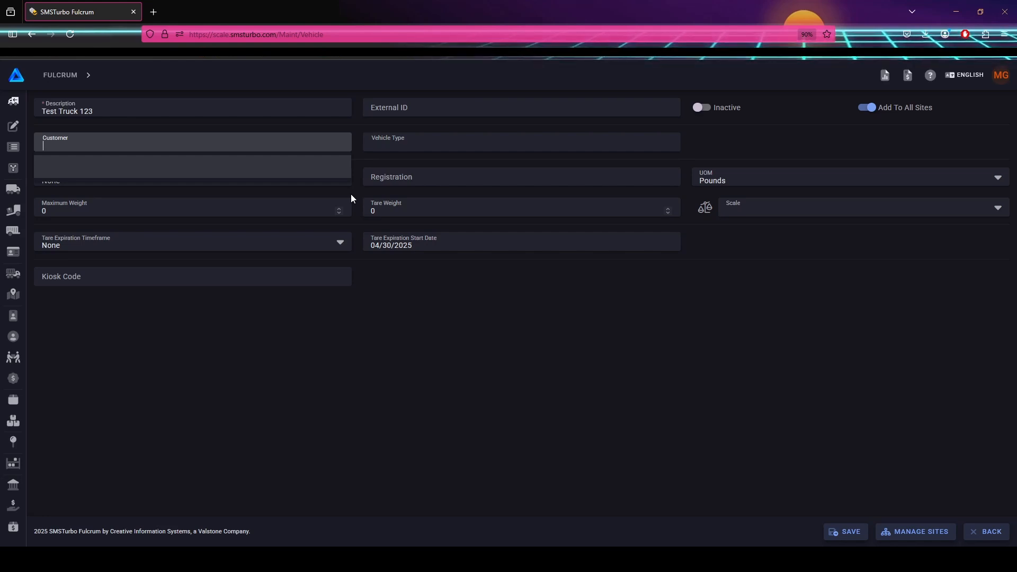
{"action": "left_click", "coordinate": [439, 144]}
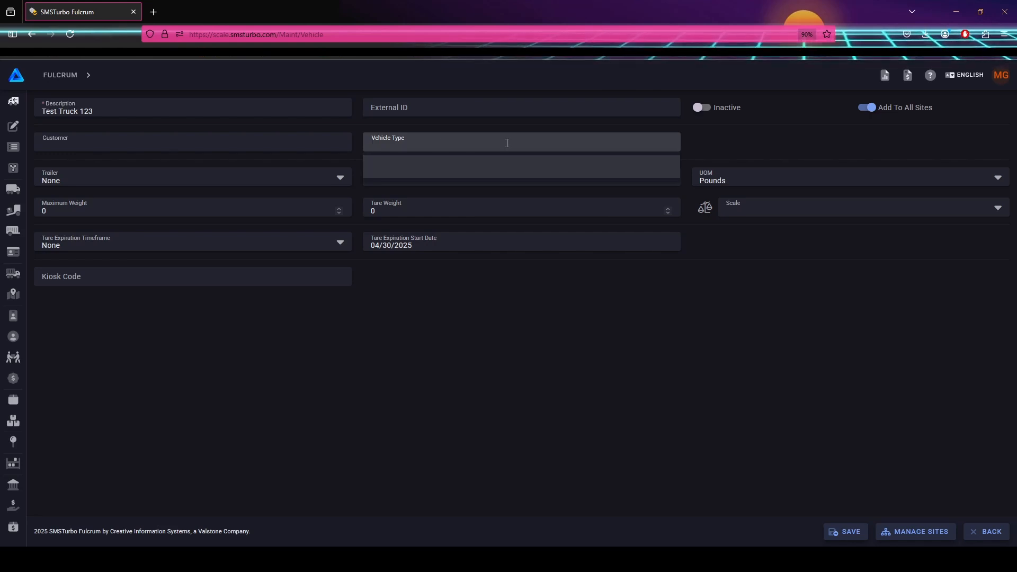
{"action": "left_click", "coordinate": [306, 177]}
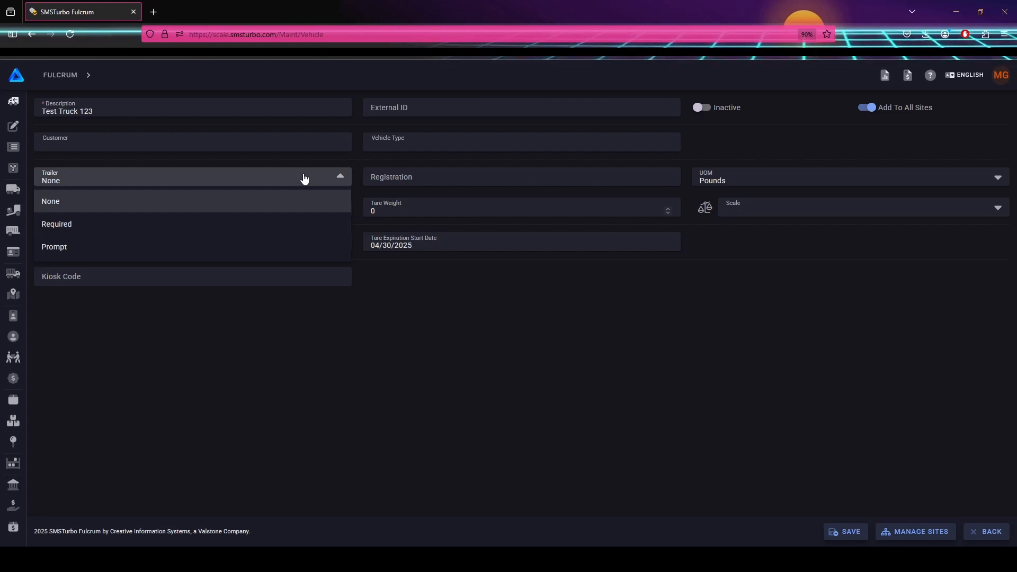
Leave Trailer at None and confirm UOM as Pounds so the Scale field appears.
{"action": "left_click", "coordinate": [407, 177]}
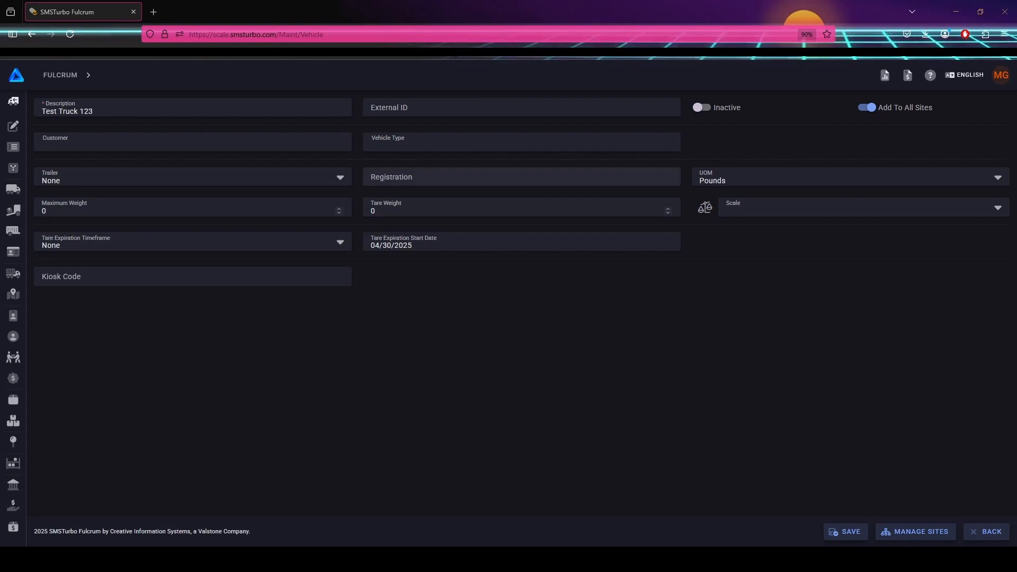
{"action": "left_click", "coordinate": [497, 186]}
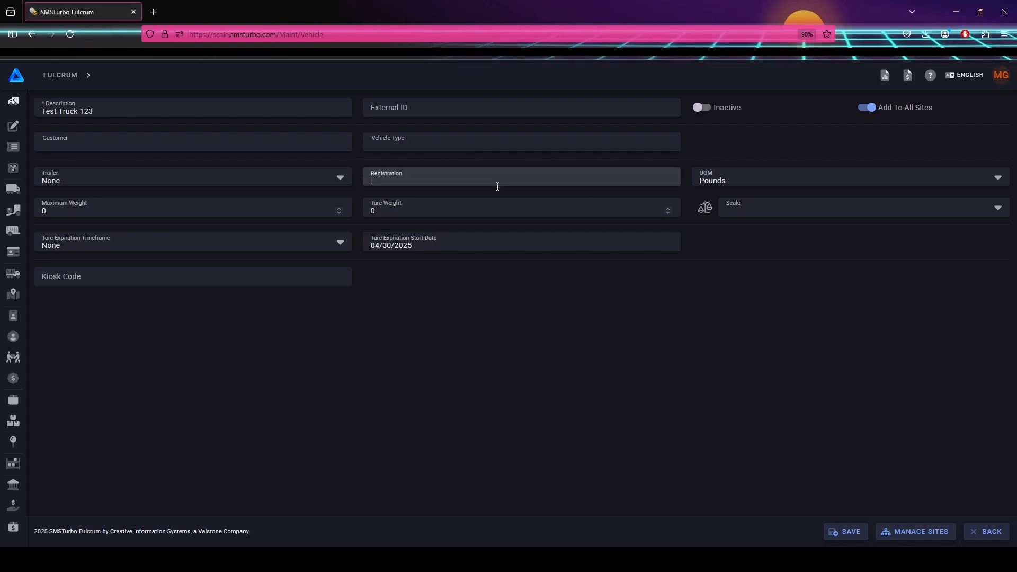
{"action": "left_click", "coordinate": [733, 183]}
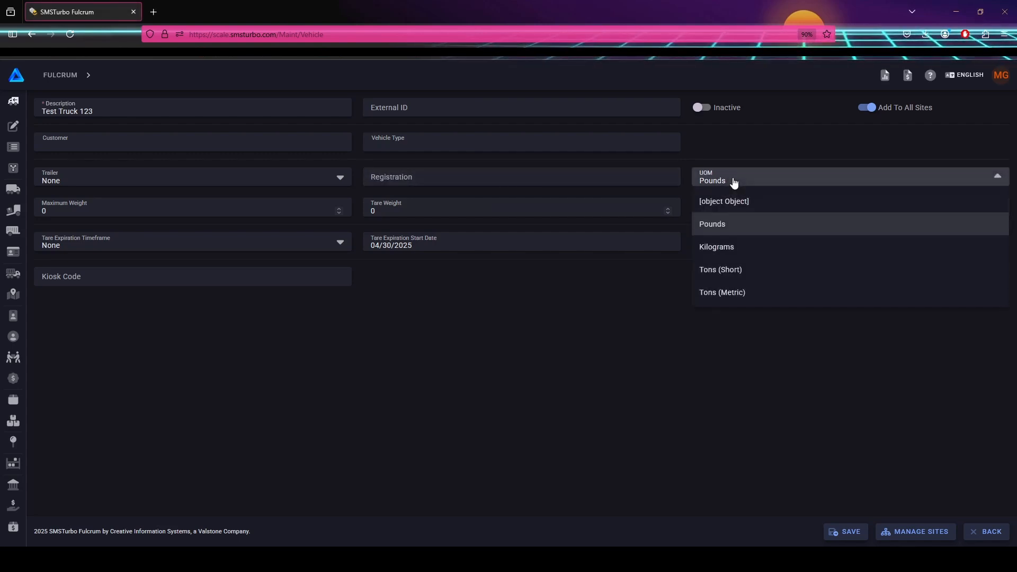
{"action": "left_click", "coordinate": [733, 184]}
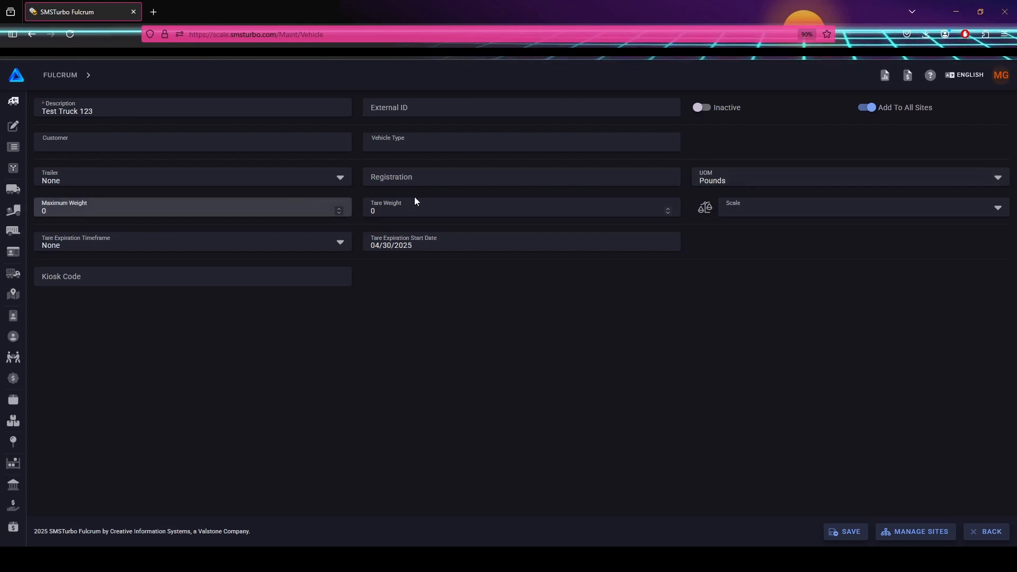
{"action": "left_click", "coordinate": [449, 206]}
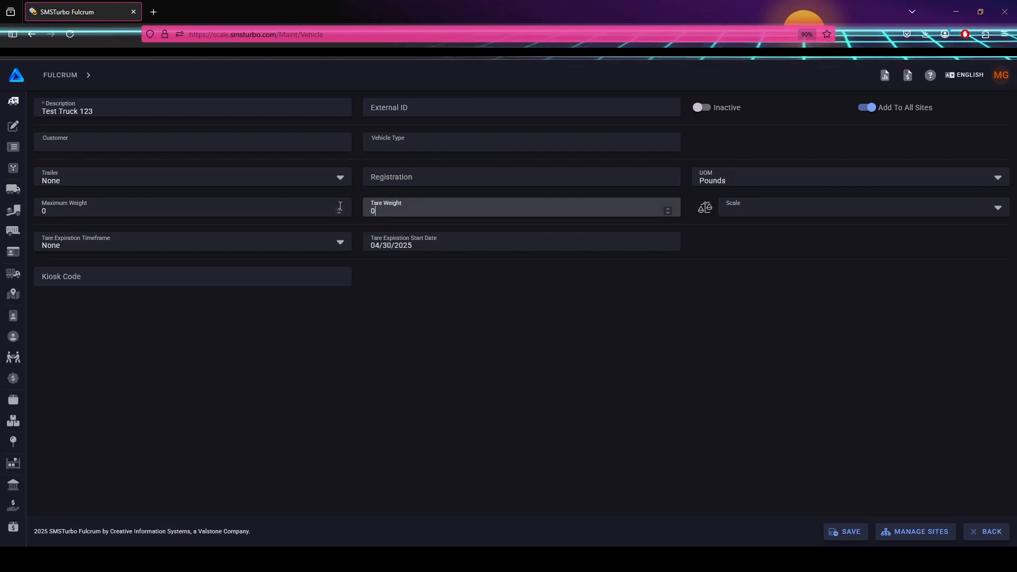
{"action": "left_click", "coordinate": [299, 211]}
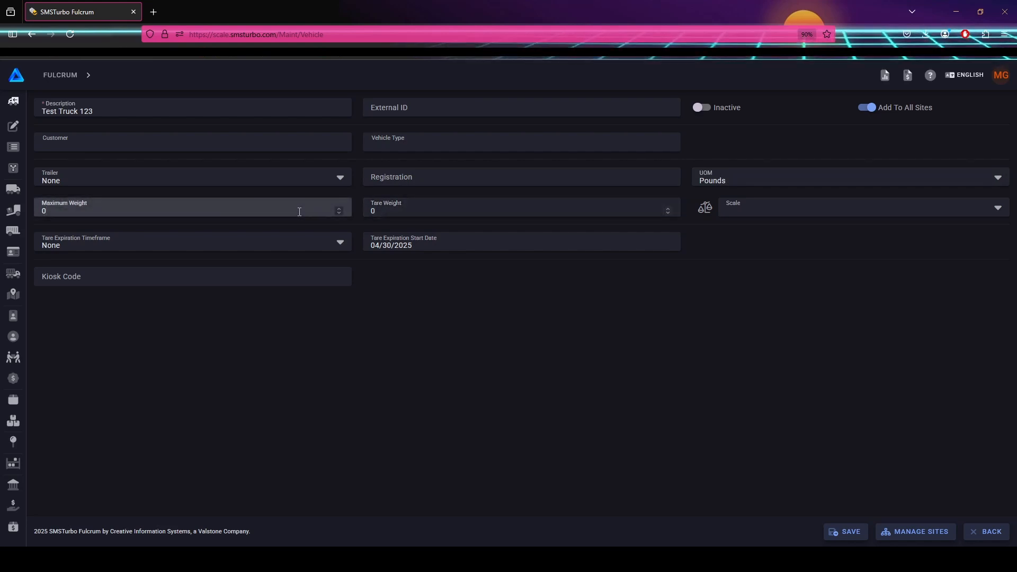
{"action": "left_click", "coordinate": [451, 211]}
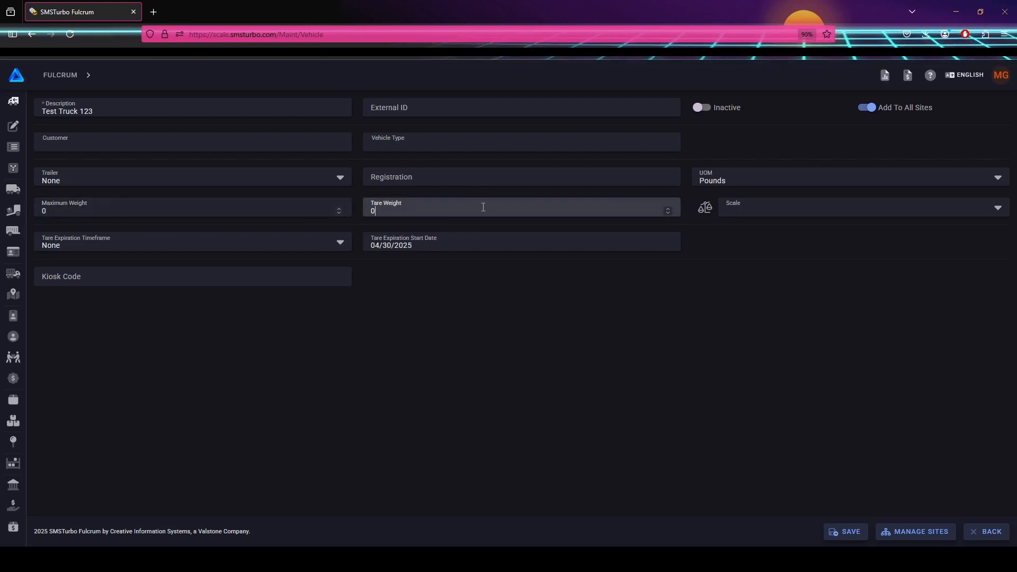
{"action": "left_click", "coordinate": [720, 218]}
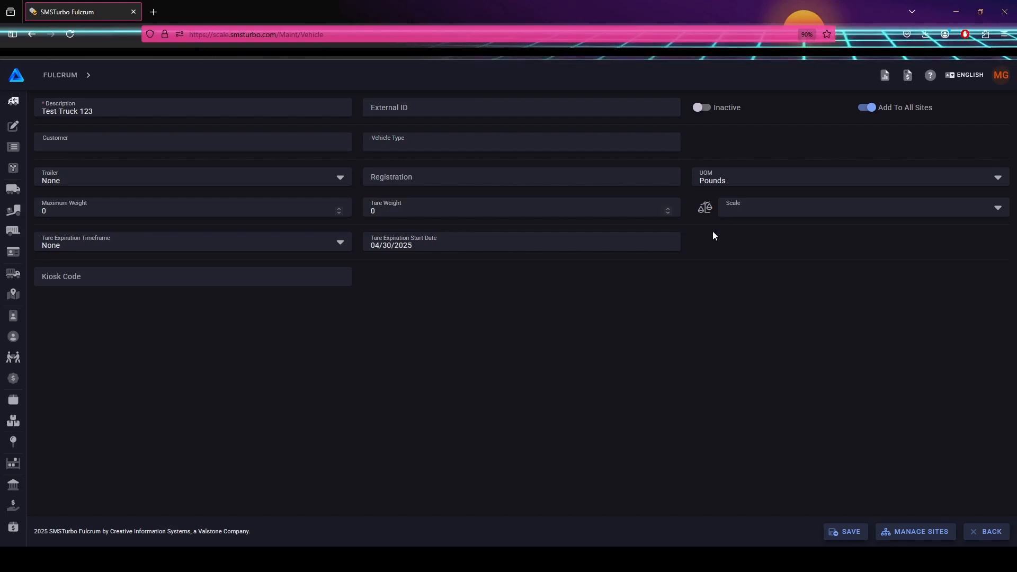
Keep Tare Expiration Timeframe at None and save Test Truck 123.
{"action": "left_click", "coordinate": [215, 244]}
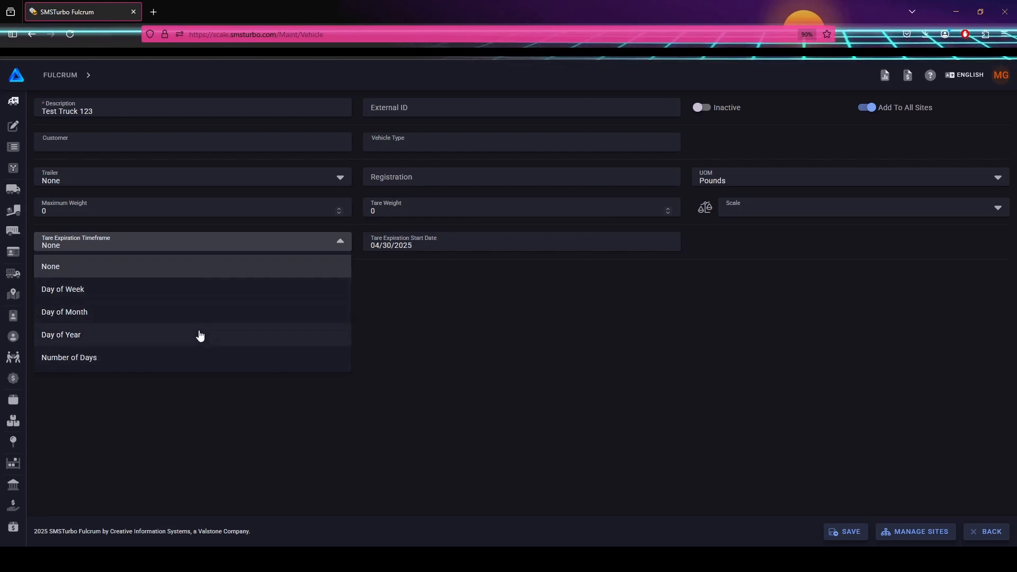
{"action": "left_click", "coordinate": [395, 298]}
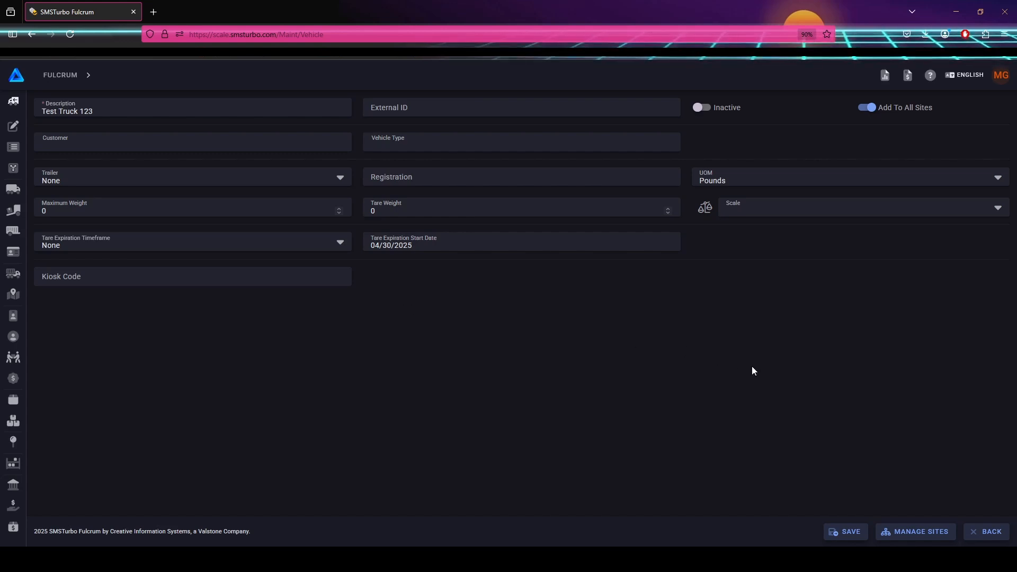
{"action": "left_click", "coordinate": [845, 531]}
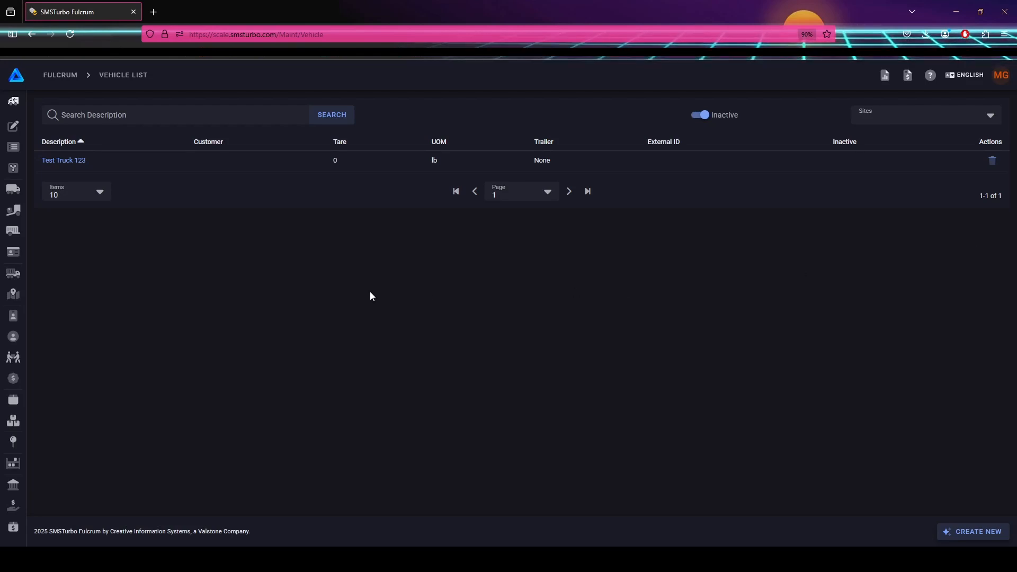
Expand the sidebar and go to the empty Customer List.
{"action": "mouse_move", "coordinate": [12, 370]}
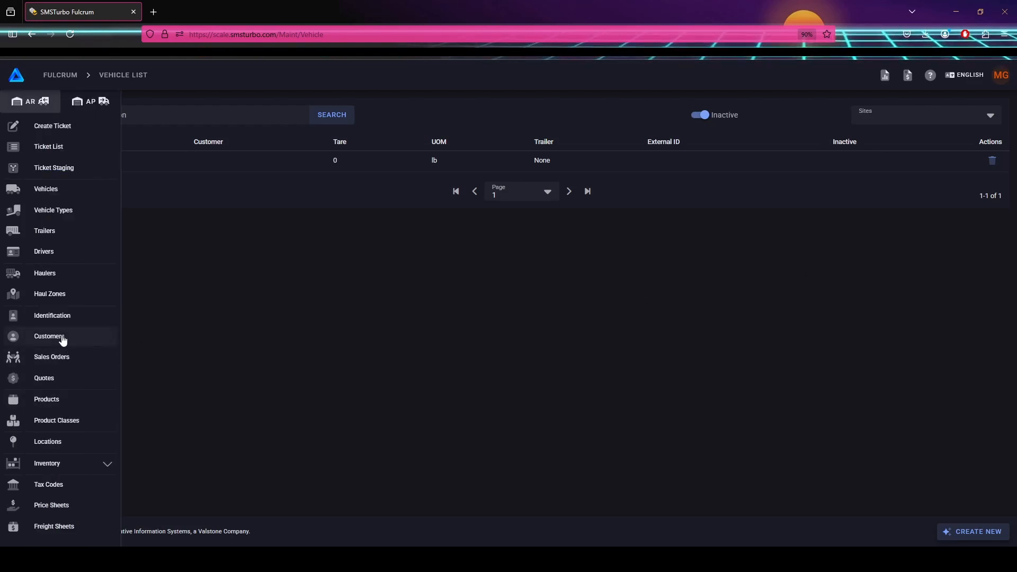
{"action": "left_click", "coordinate": [63, 339]}
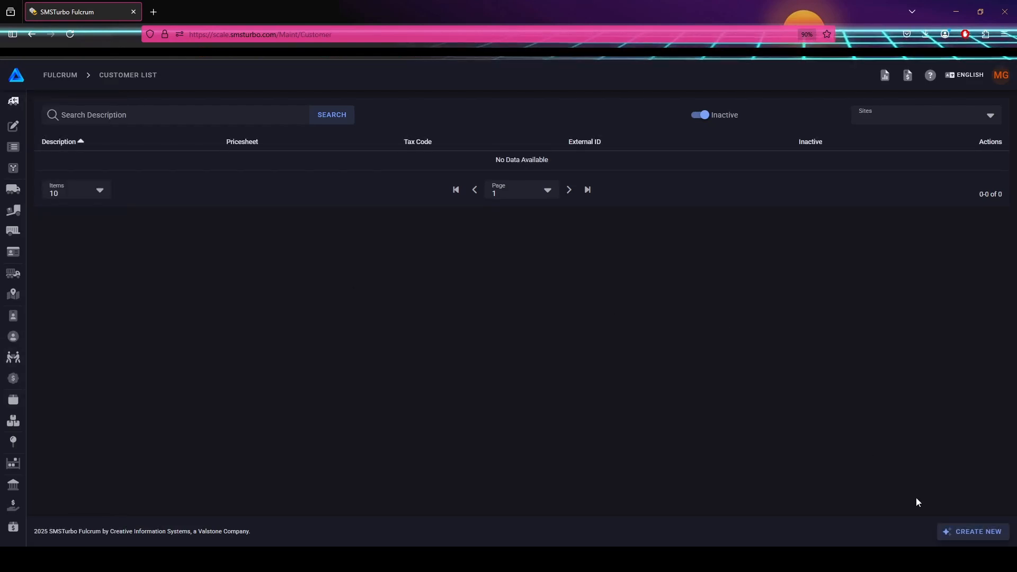
Start a new customer described as 'A Test Customer' and show the Price Sheet choices.
{"action": "left_click", "coordinate": [978, 531]}
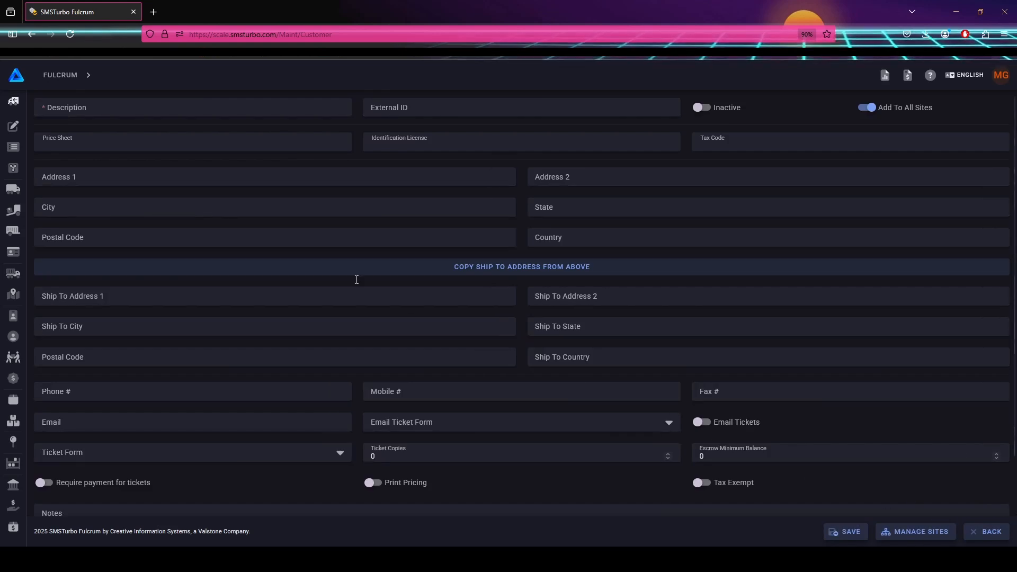
{"action": "left_click", "coordinate": [482, 108]}
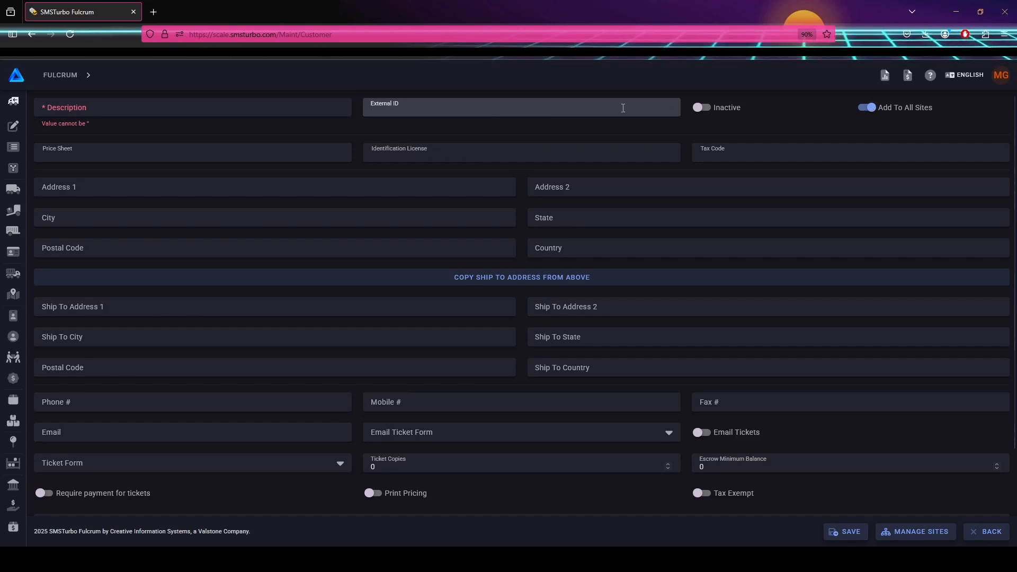
{"action": "left_click", "coordinate": [236, 112]}
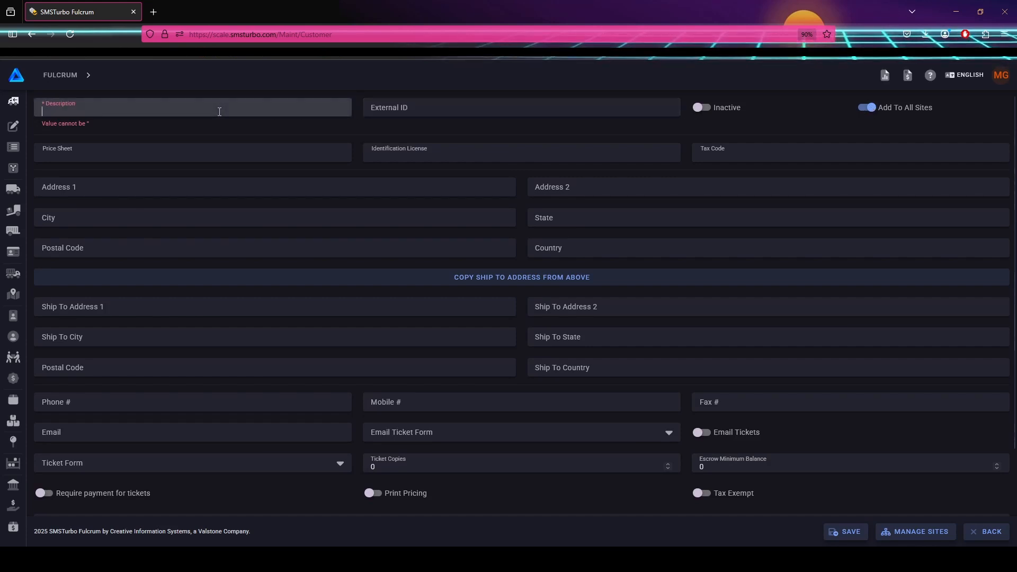
{"action": "type", "text": "A T"}
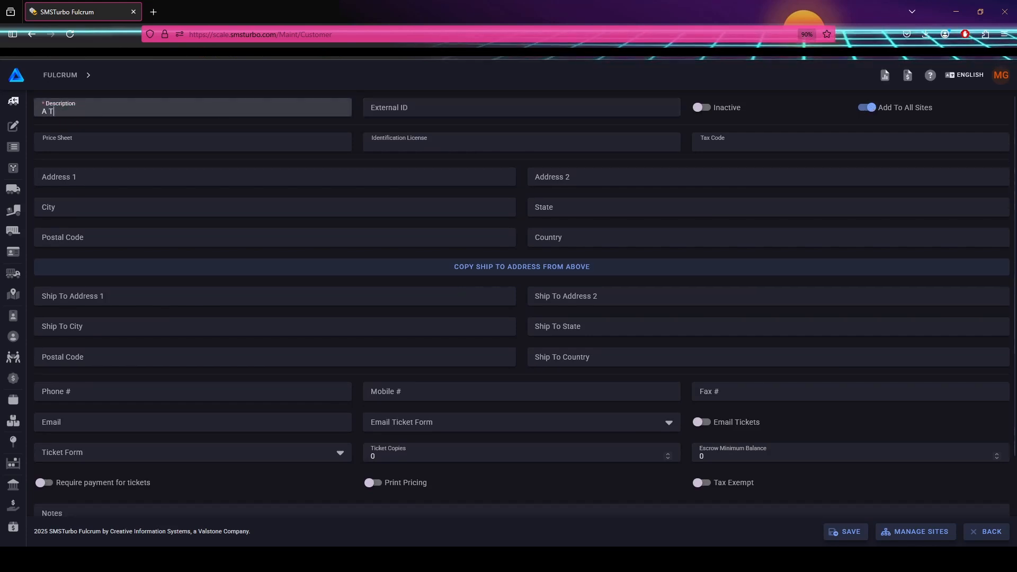
{"action": "type", "text": "est Customer"}
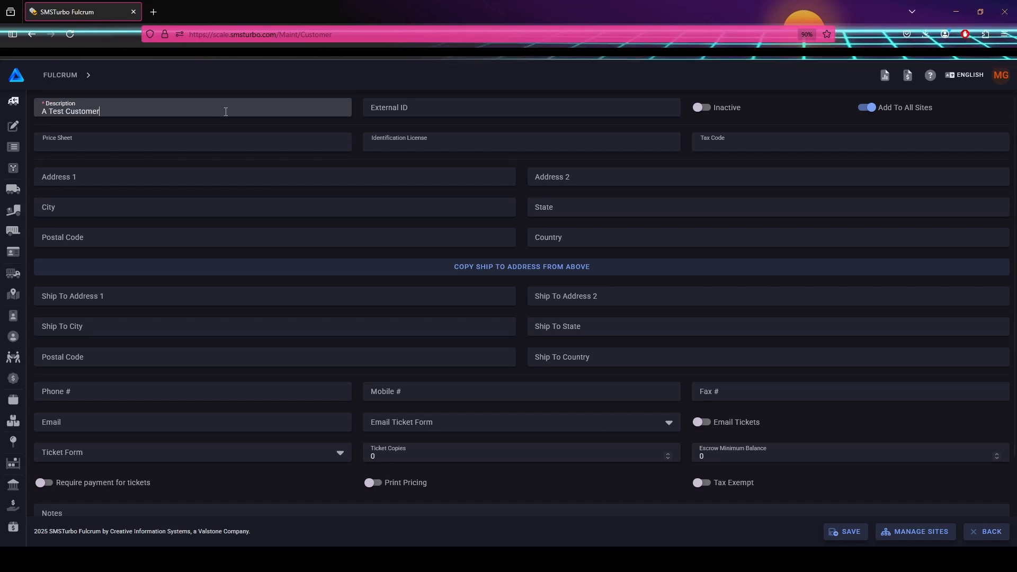
{"action": "left_click", "coordinate": [229, 143]}
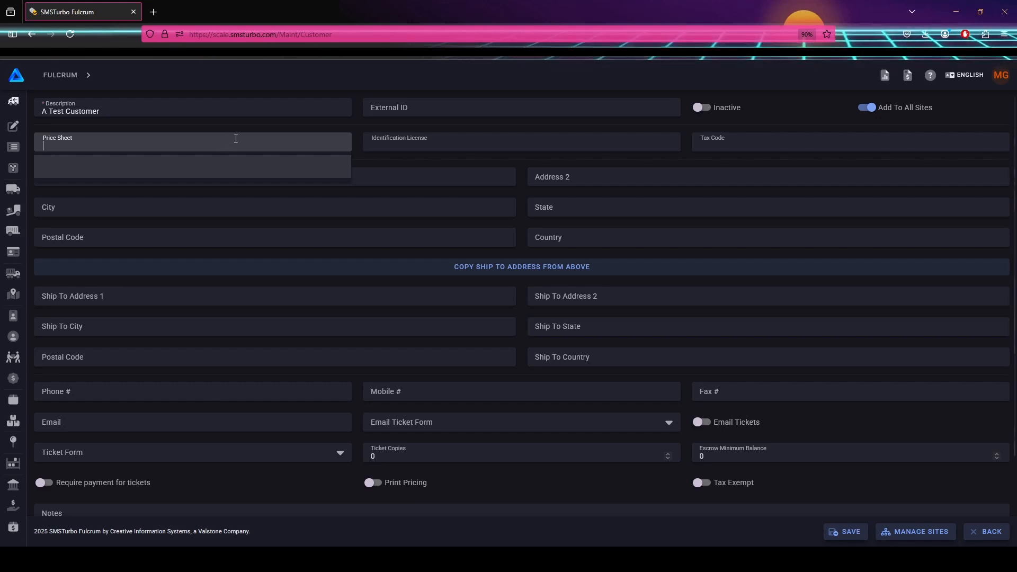
Open the Tax Code list, find it empty, and close it.
{"action": "left_click", "coordinate": [794, 143]}
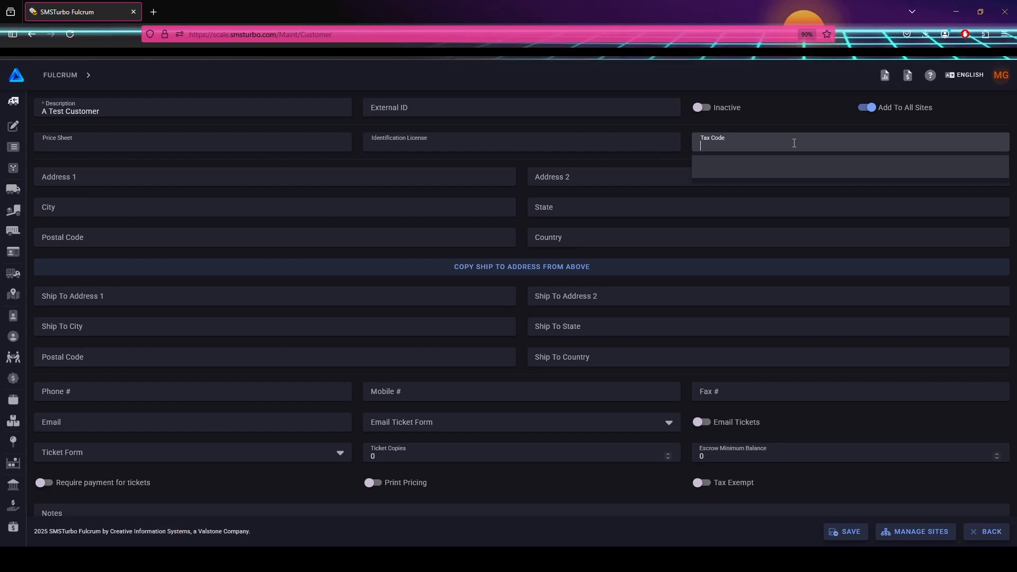
{"action": "left_click", "coordinate": [638, 160]}
{"action": "scroll", "coordinate": [644, 163], "scroll_direction": "down", "scroll_amount": 1}
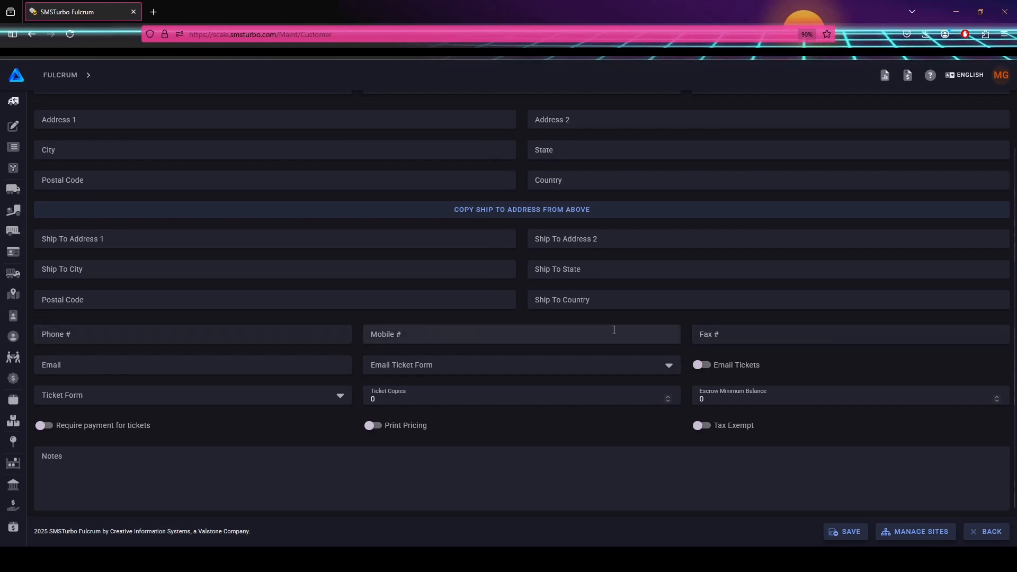
{"action": "left_click", "coordinate": [278, 367]}
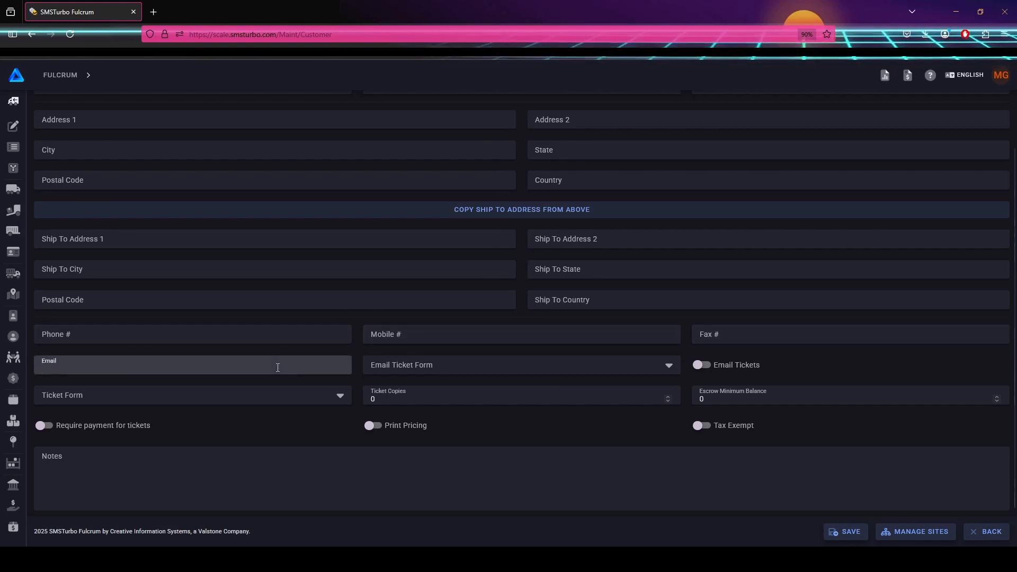
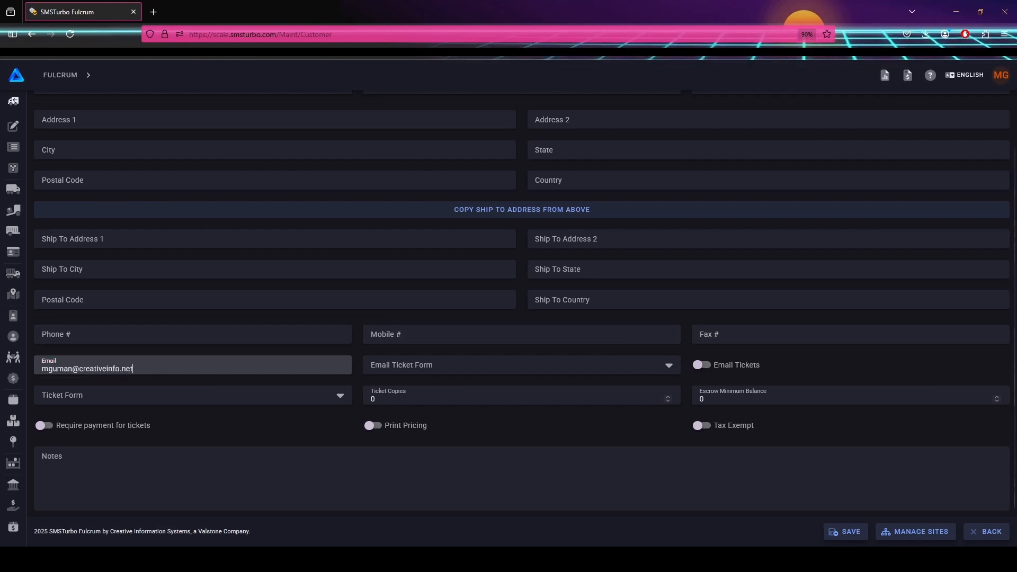
{"action": "left_click", "coordinate": [701, 365]}
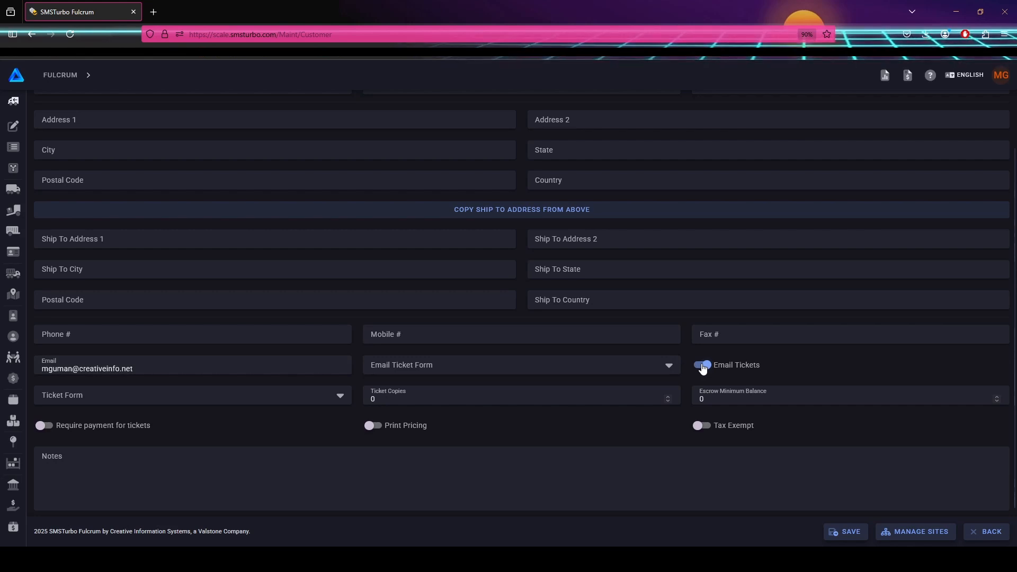
{"action": "left_click", "coordinate": [177, 366]}
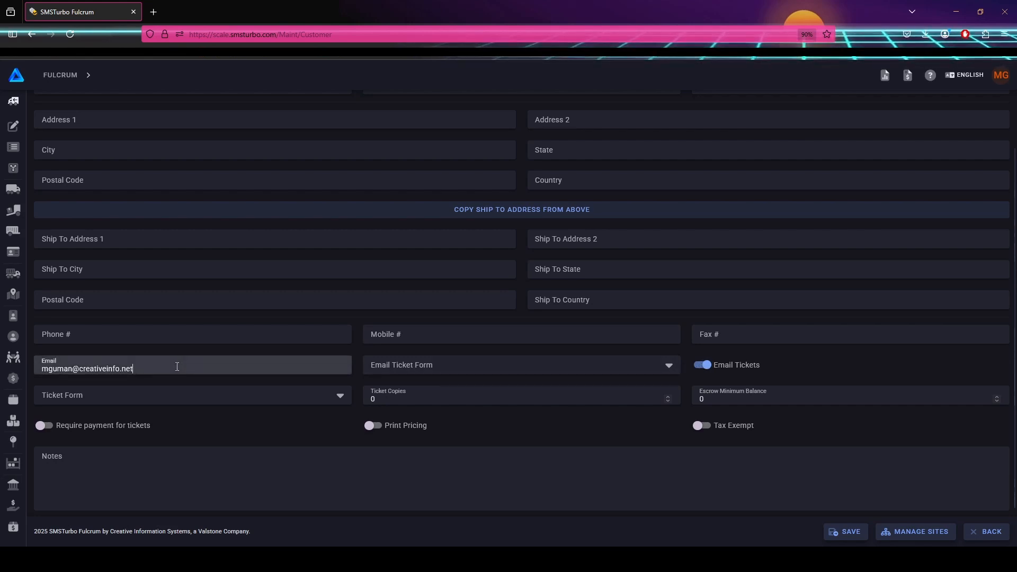
{"action": "type", "text": ";"}
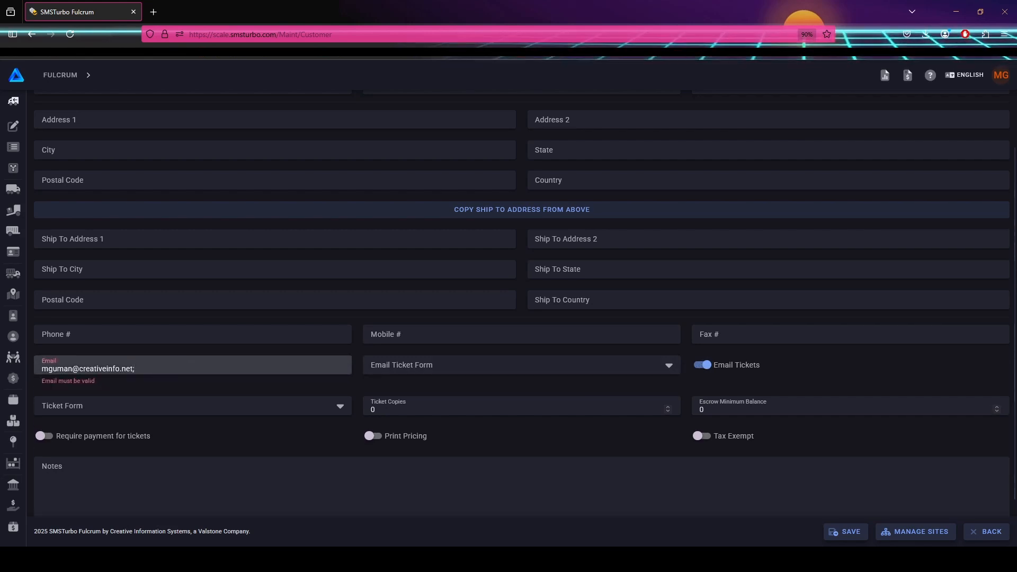
{"action": "key", "text": "BackSpace"}
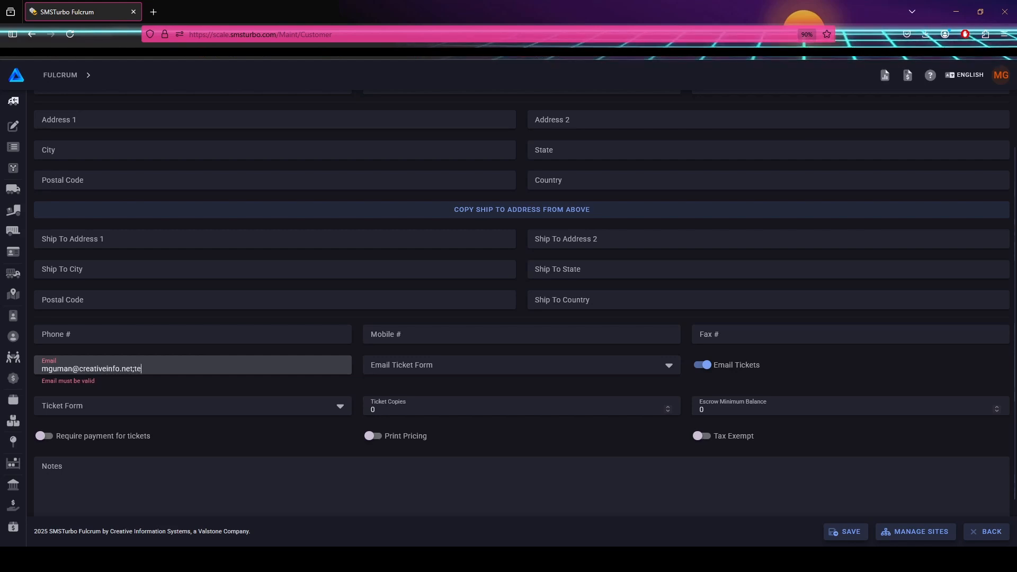
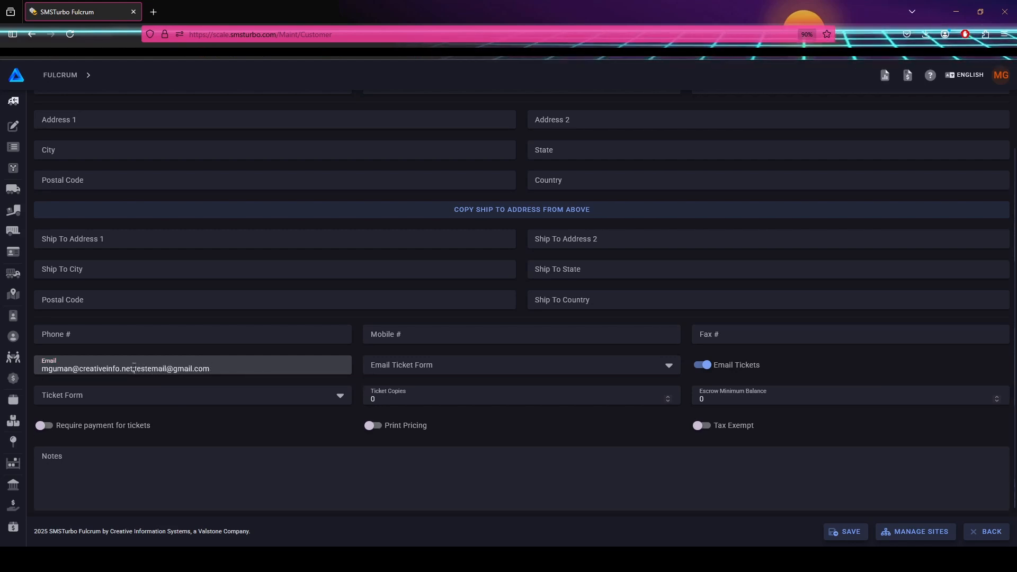
{"action": "left_click_drag", "start_coordinate": [214, 367], "coordinate": [41, 367]}
{"action": "key", "text": "BackSpace"}
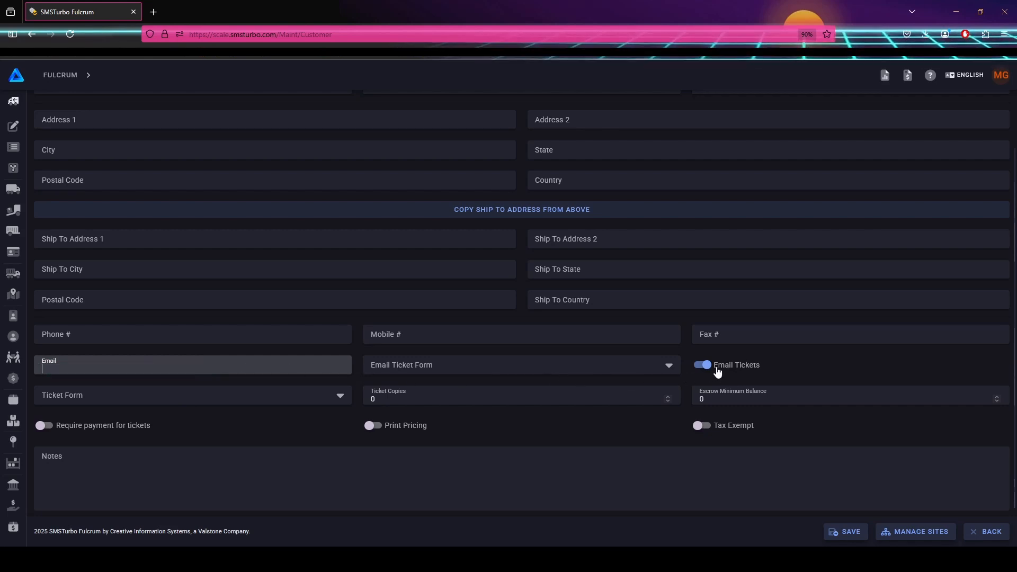
{"action": "left_click", "coordinate": [756, 369]}
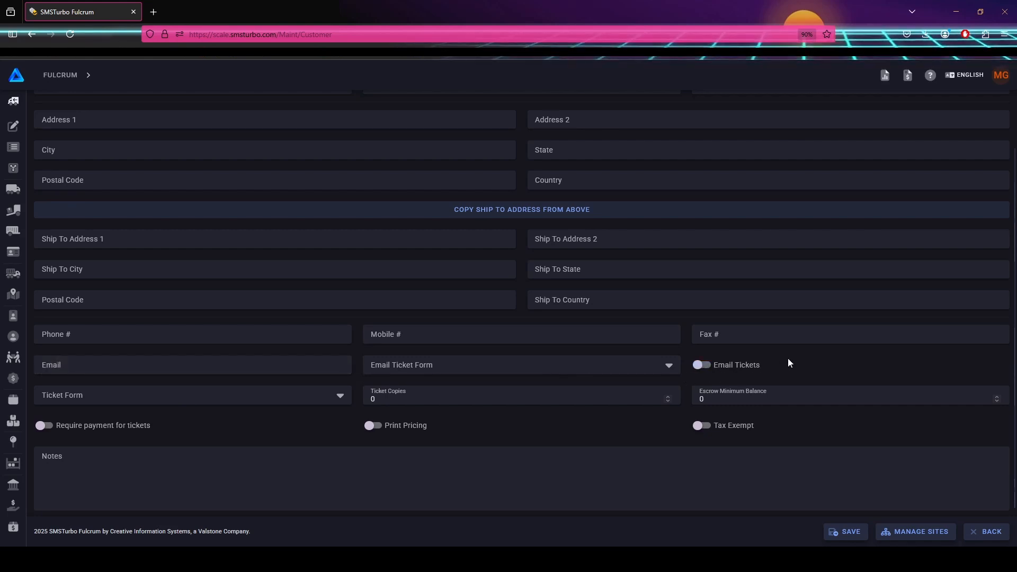
{"action": "left_click", "coordinate": [337, 404]}
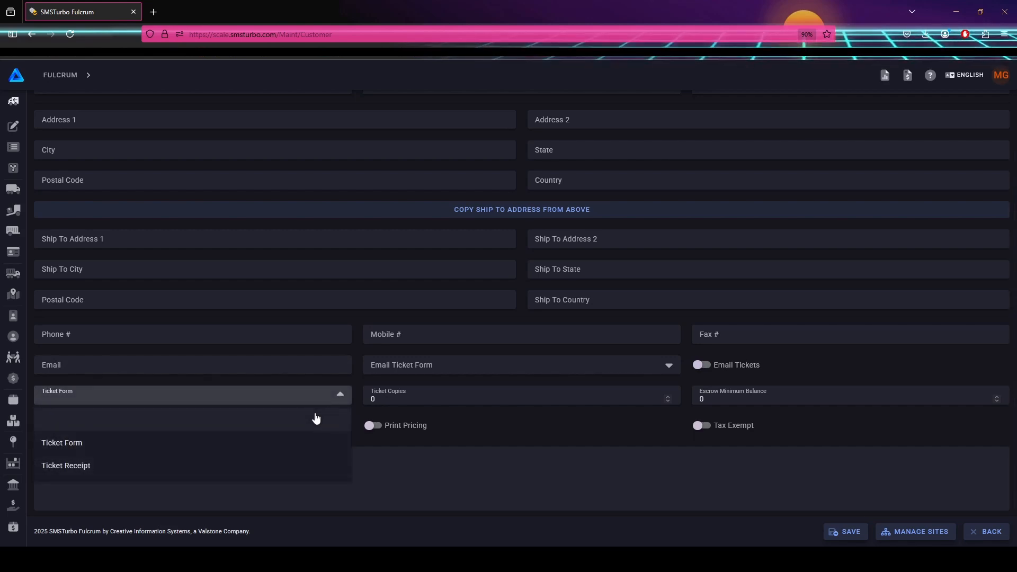
{"action": "left_click", "coordinate": [334, 396]}
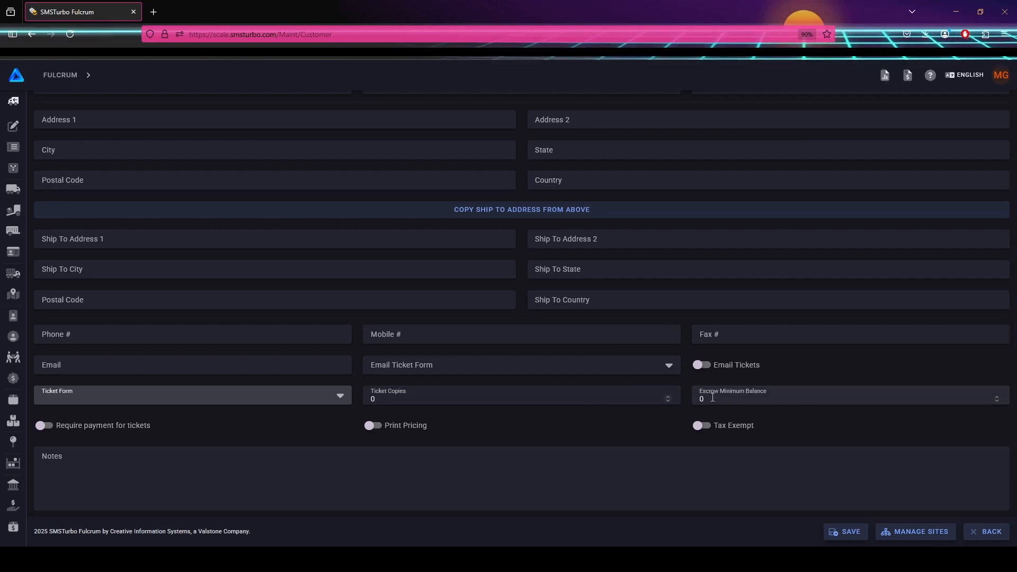
Leave Require Payment, Print Pricing and Tax Exempt off, then save 'A Test Customer'.
{"action": "scroll", "coordinate": [423, 429], "scroll_direction": "up", "scroll_amount": 2}
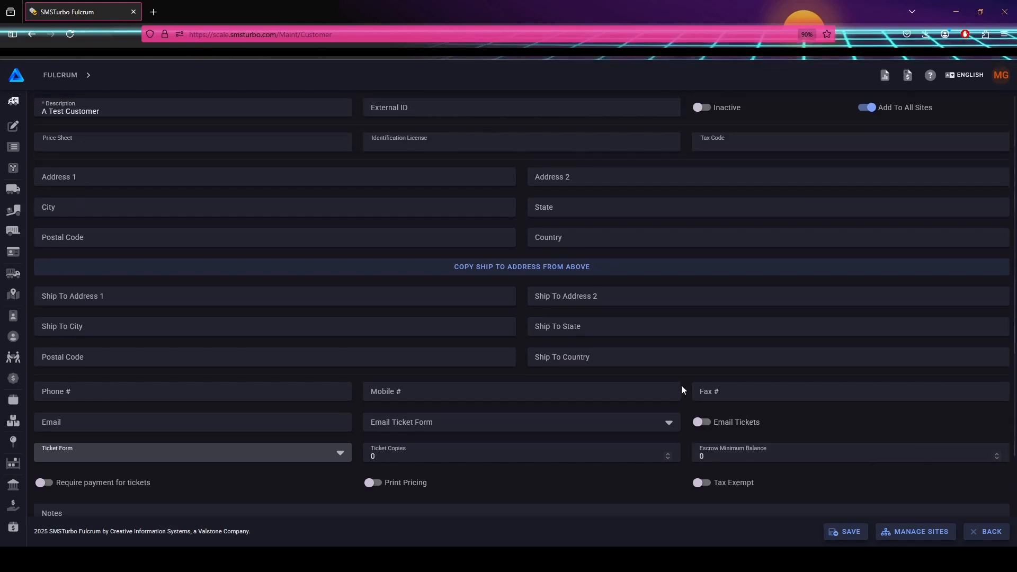
{"action": "scroll", "coordinate": [128, 459], "scroll_direction": "down", "scroll_amount": 2}
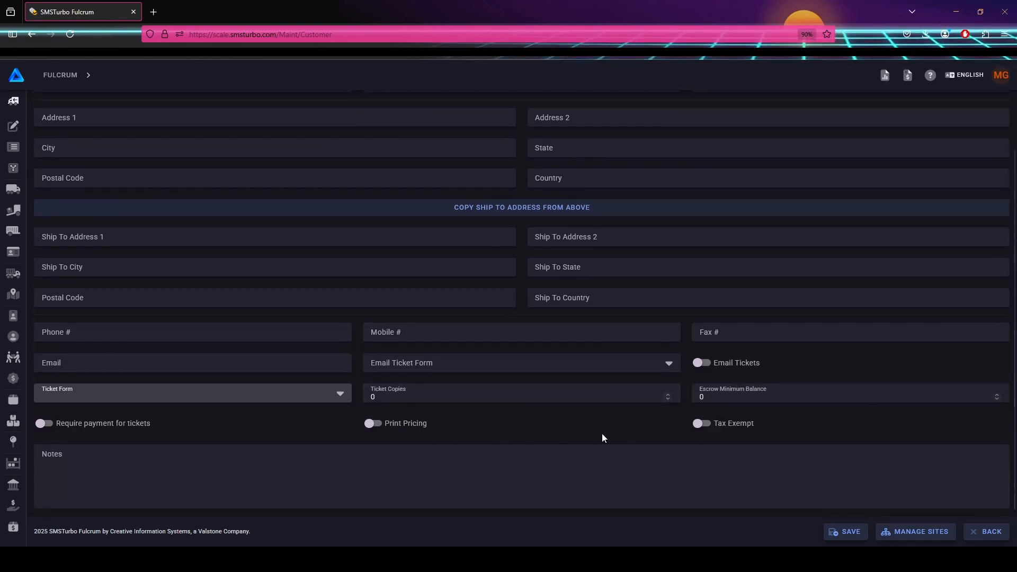
{"action": "left_click", "coordinate": [41, 423]}
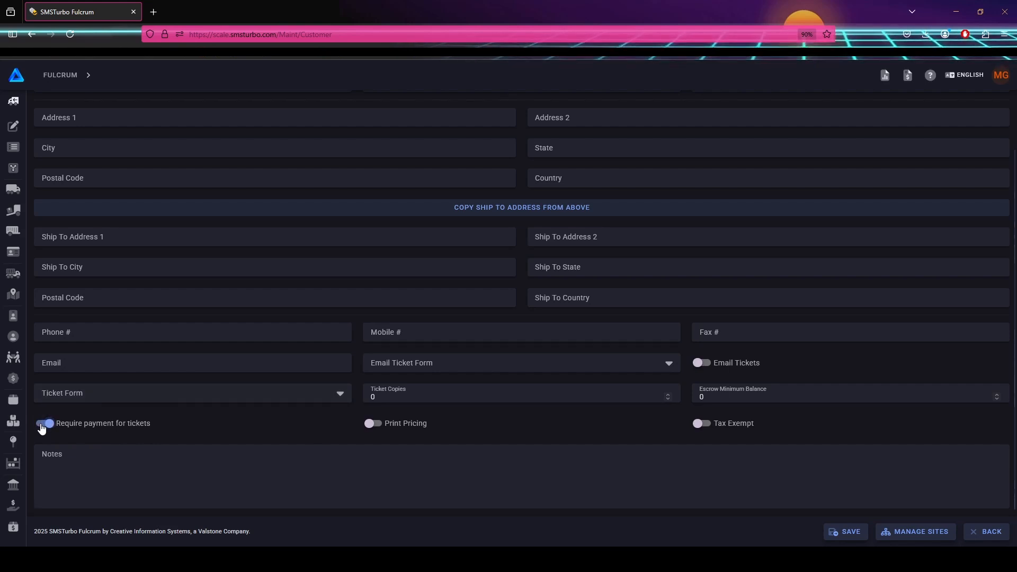
{"action": "left_click", "coordinate": [42, 426]}
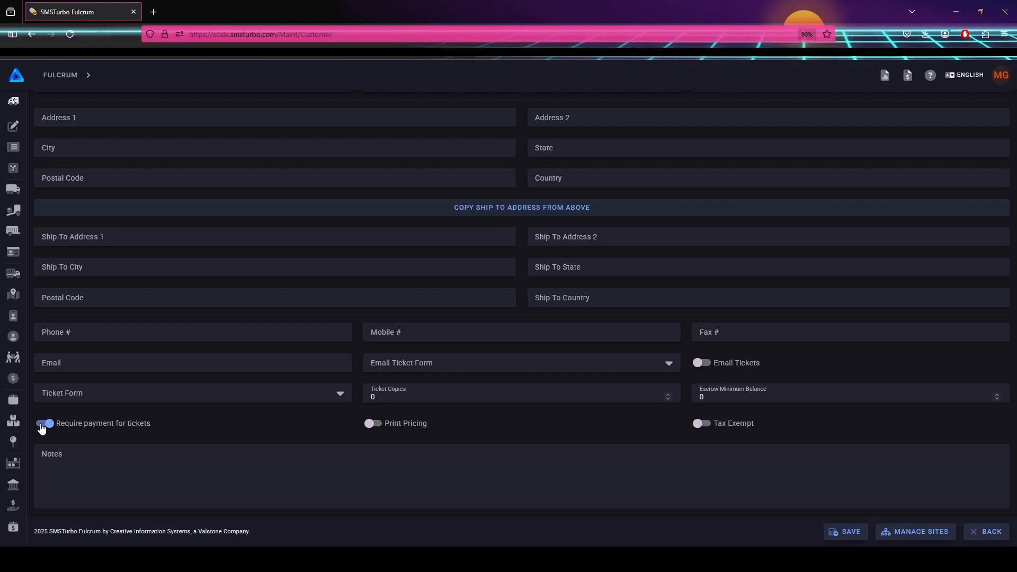
{"action": "left_click", "coordinate": [43, 423]}
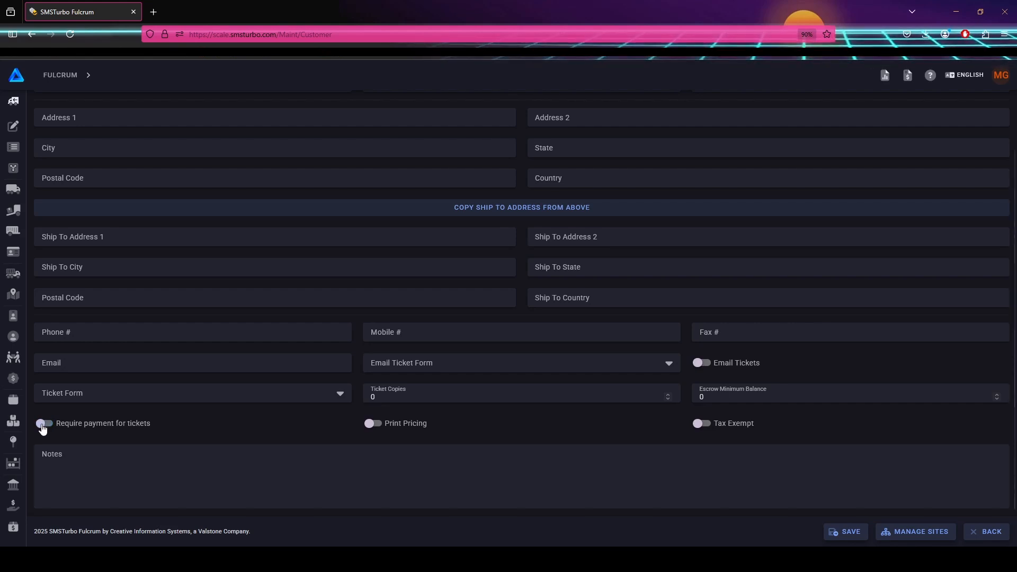
{"action": "left_click", "coordinate": [373, 423]}
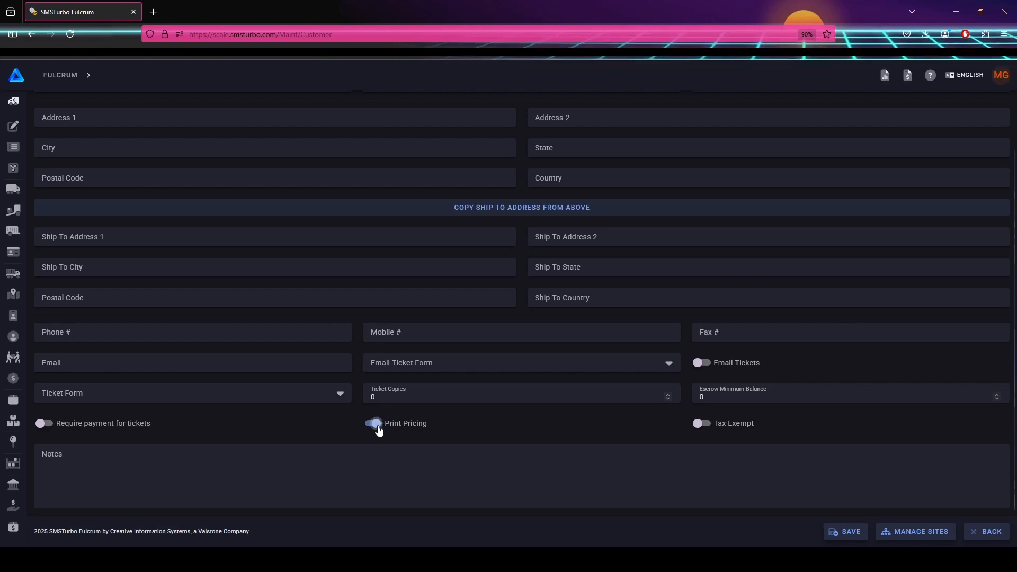
{"action": "left_click", "coordinate": [378, 426]}
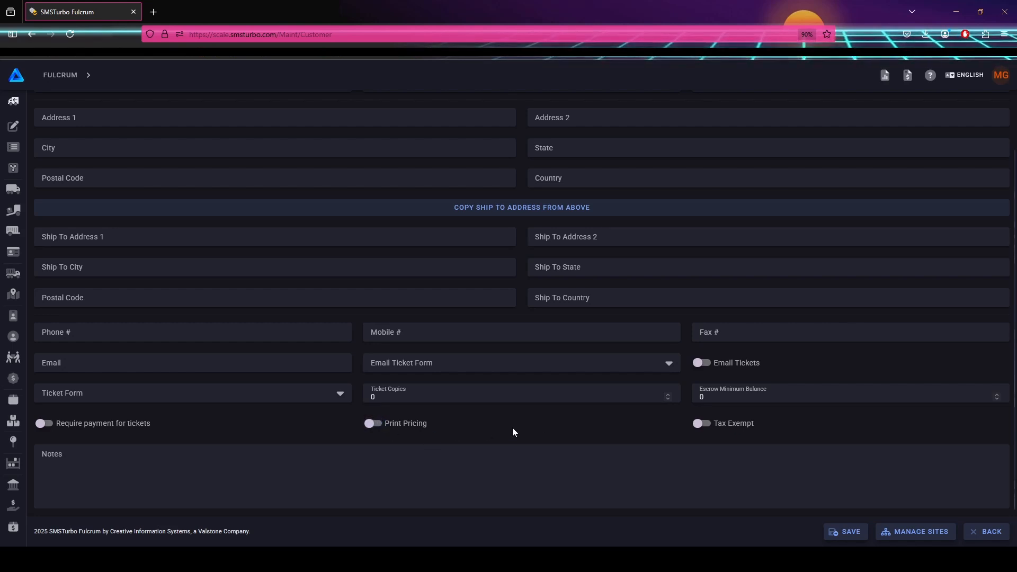
{"action": "left_click", "coordinate": [704, 429]}
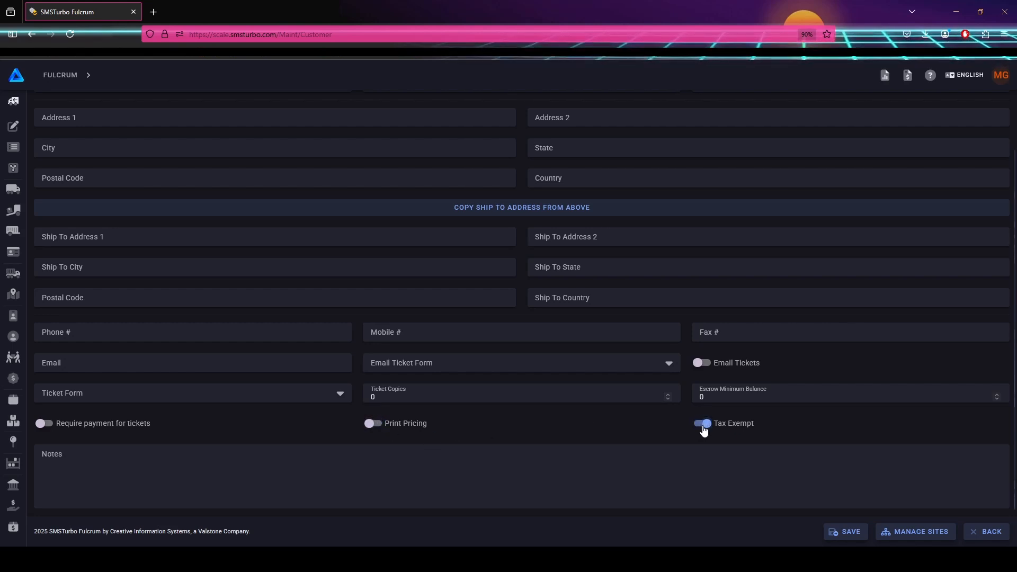
{"action": "left_click", "coordinate": [704, 429]}
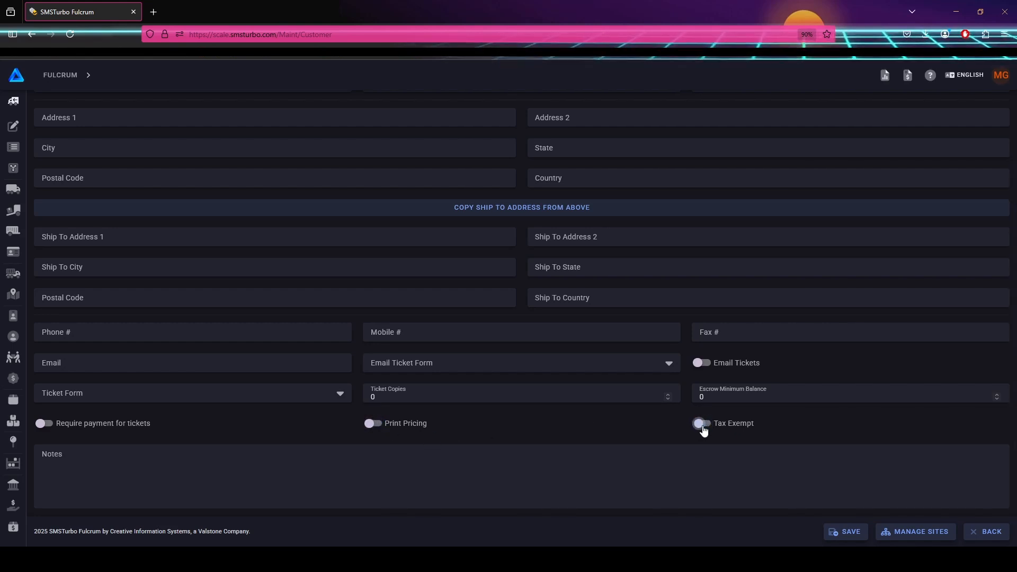
{"action": "left_click", "coordinate": [847, 532]}
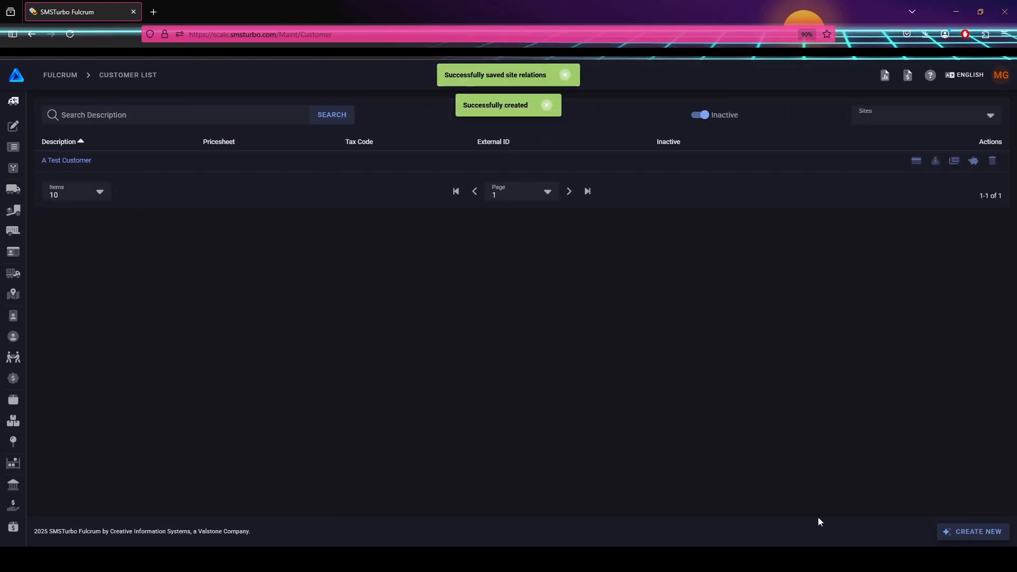
From the Products list, create a product described 'Sand' with Outbound direction and save it.
{"action": "mouse_move", "coordinate": [15, 400]}
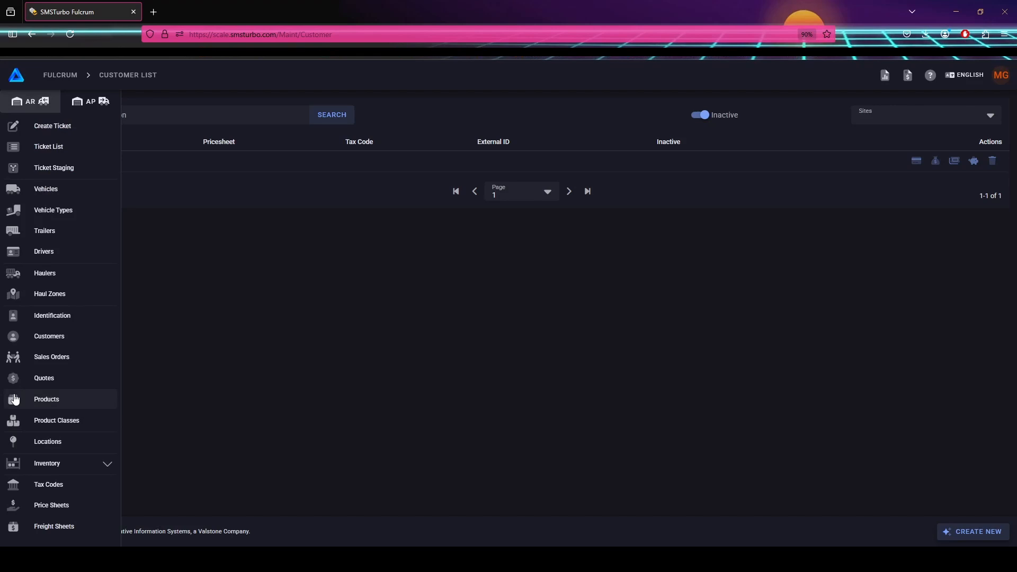
{"action": "left_click", "coordinate": [76, 400]}
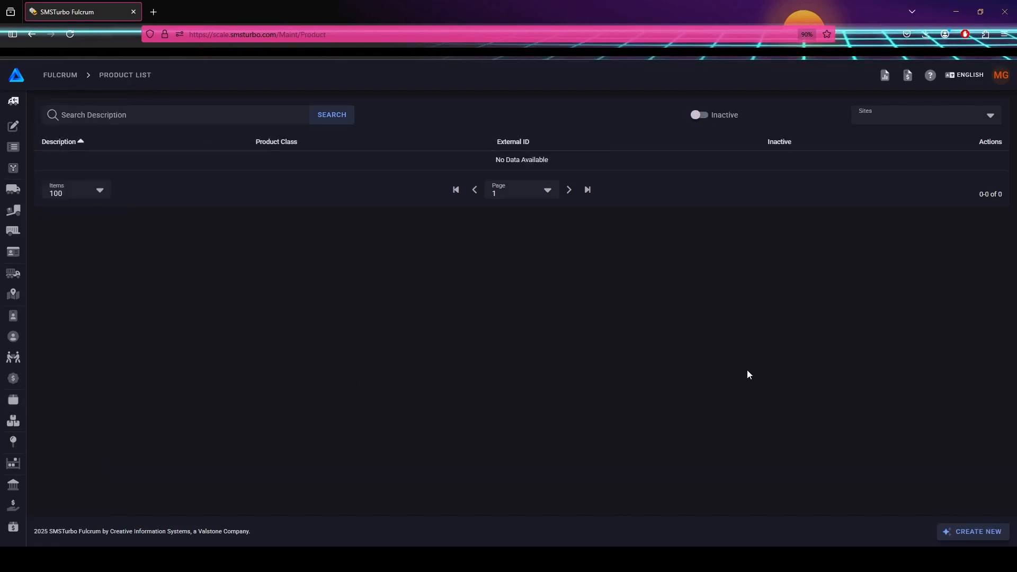
{"action": "left_click", "coordinate": [987, 532]}
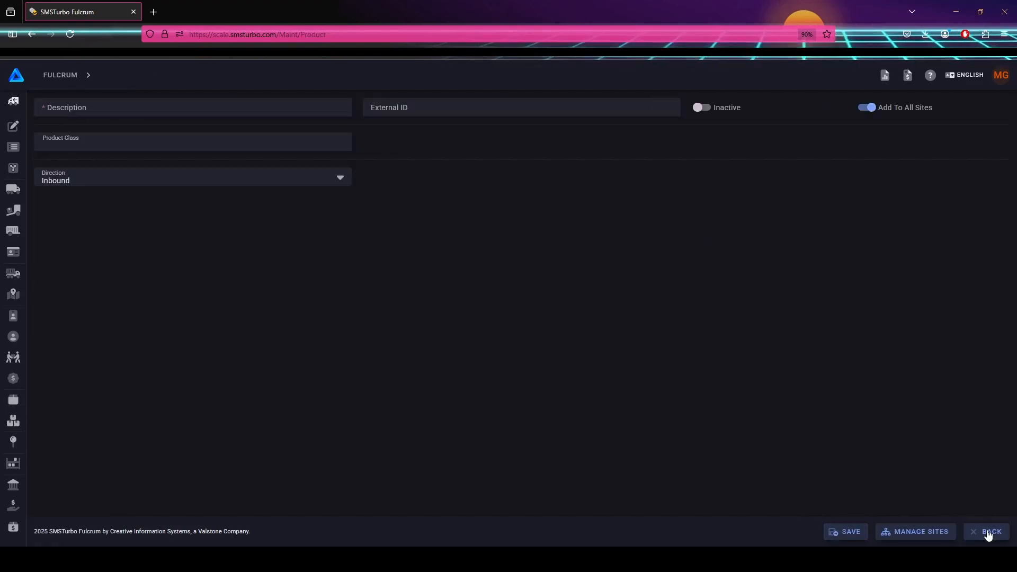
{"action": "left_click", "coordinate": [250, 113]}
{"action": "type", "text": "Sand"}
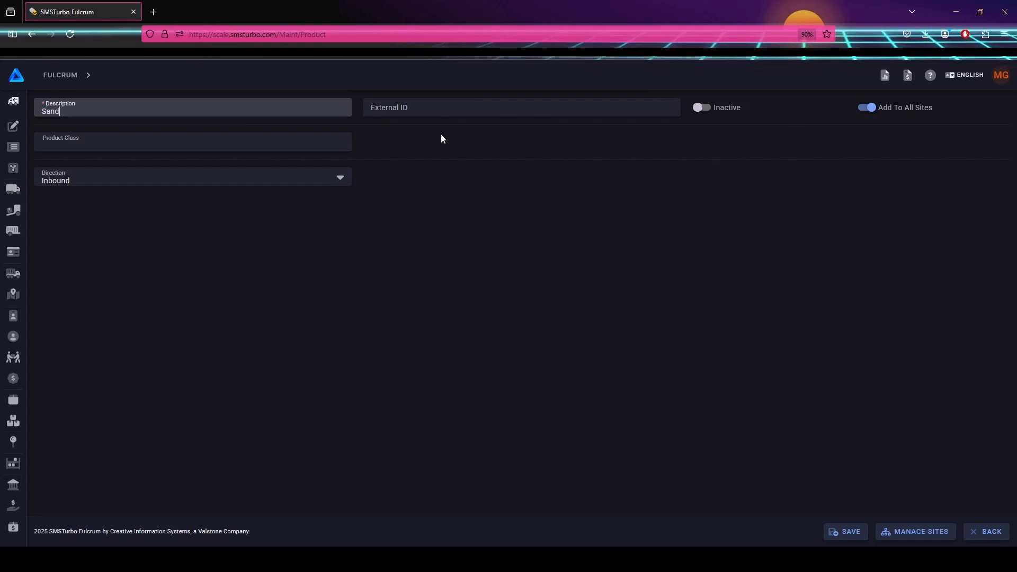
{"action": "left_click", "coordinate": [286, 143]}
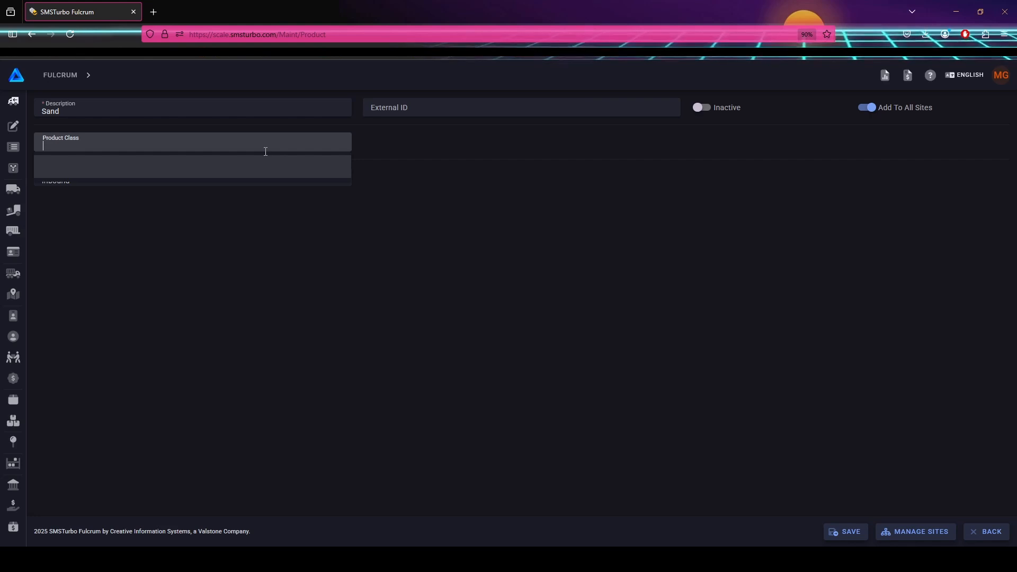
{"action": "left_click", "coordinate": [442, 175]}
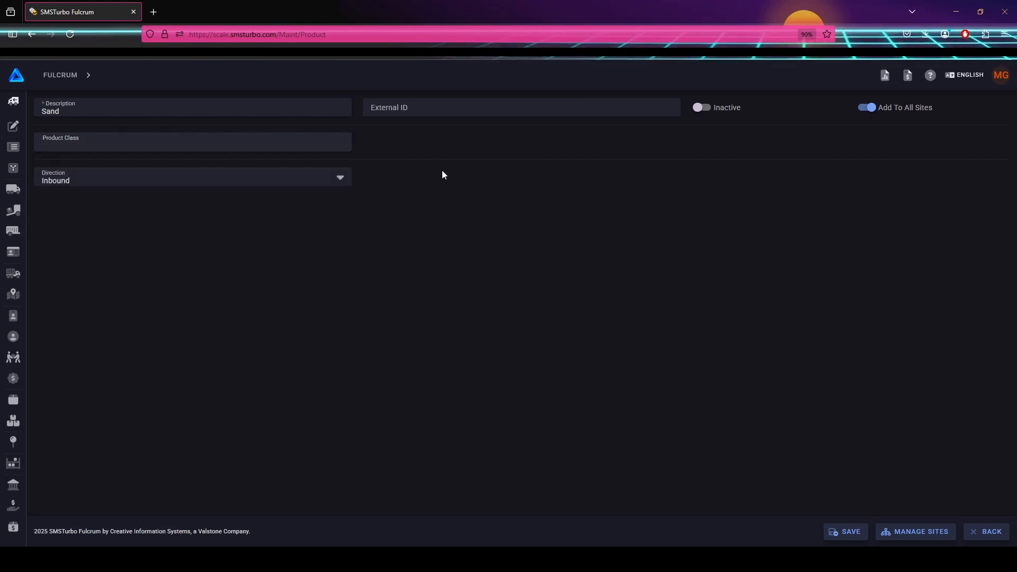
{"action": "left_click", "coordinate": [221, 177]}
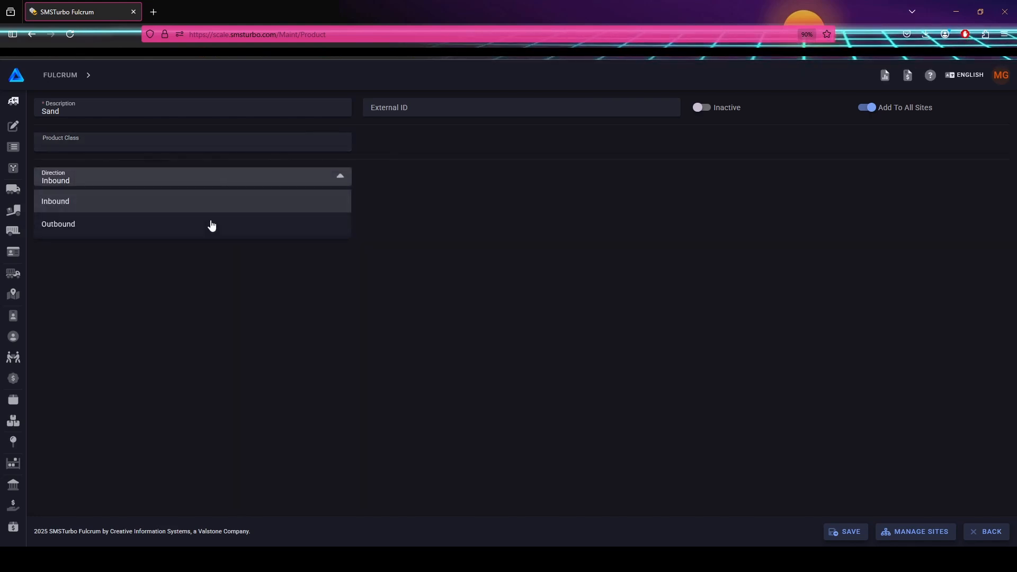
{"action": "left_click", "coordinate": [184, 225]}
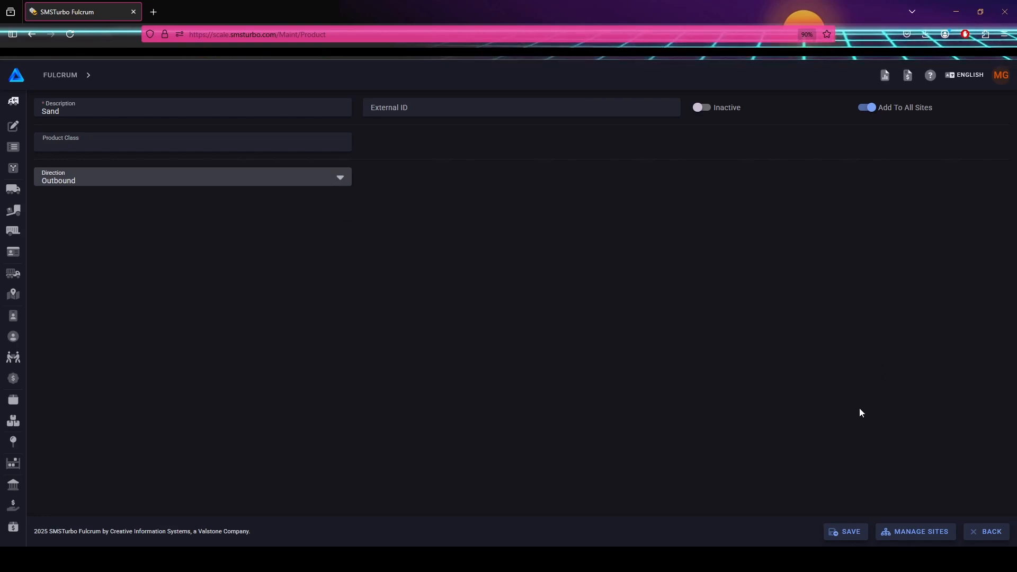
{"action": "left_click", "coordinate": [849, 531]}
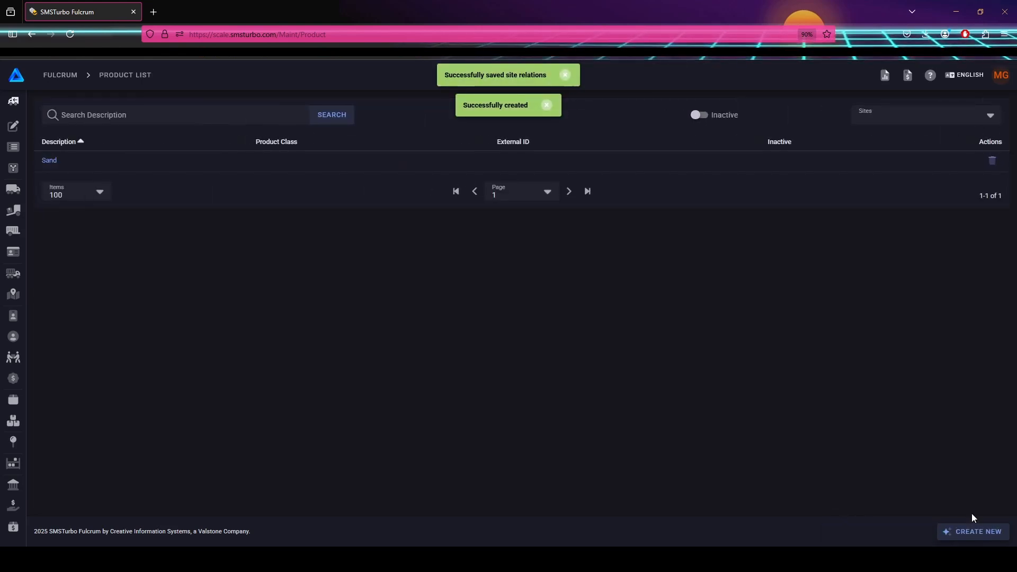
Create and save a product described 'Stone' with direction Outbound.
{"action": "left_click", "coordinate": [971, 533]}
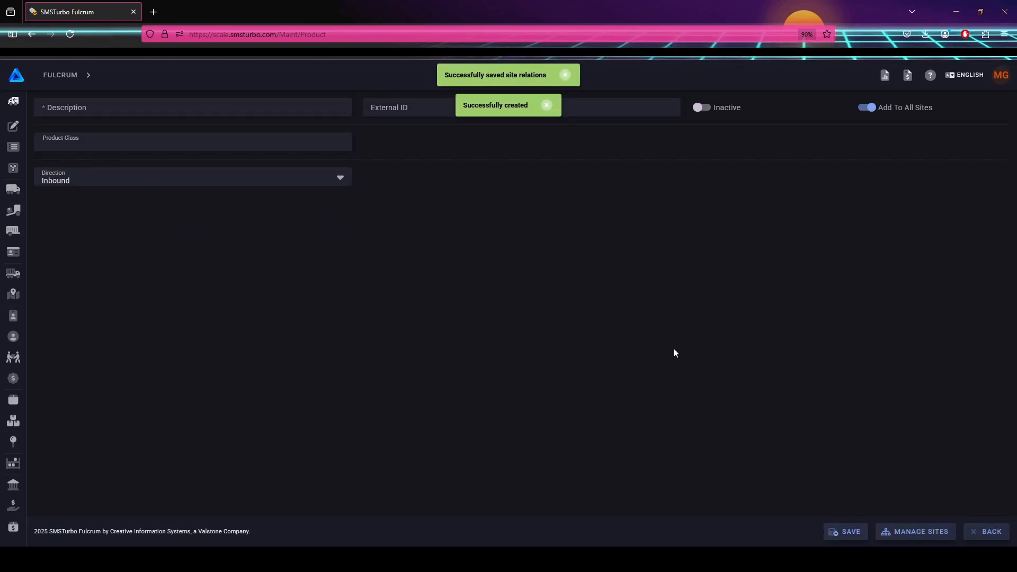
{"action": "left_click", "coordinate": [247, 112]}
{"action": "type", "text": "Stone"}
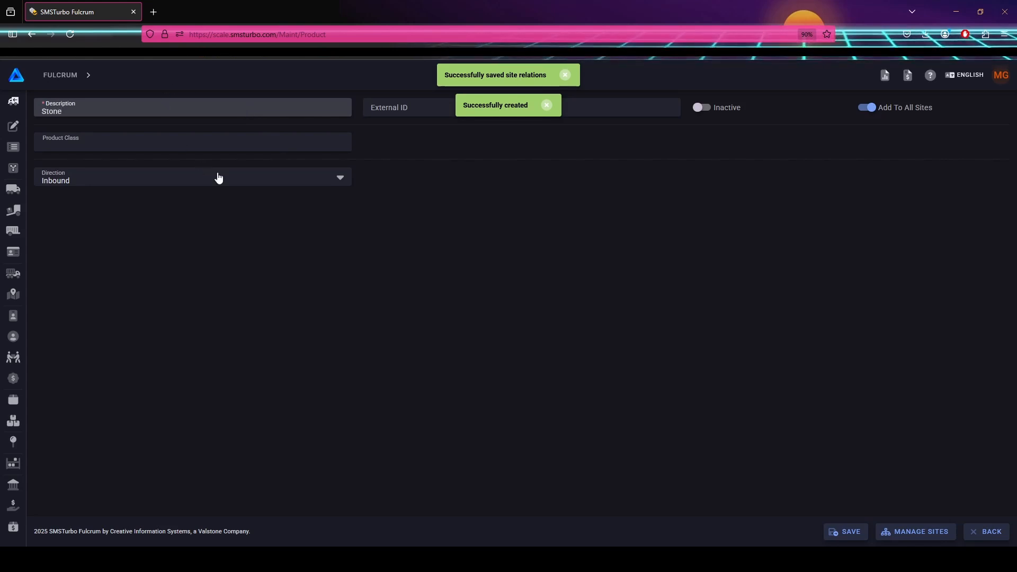
{"action": "left_click", "coordinate": [247, 182]}
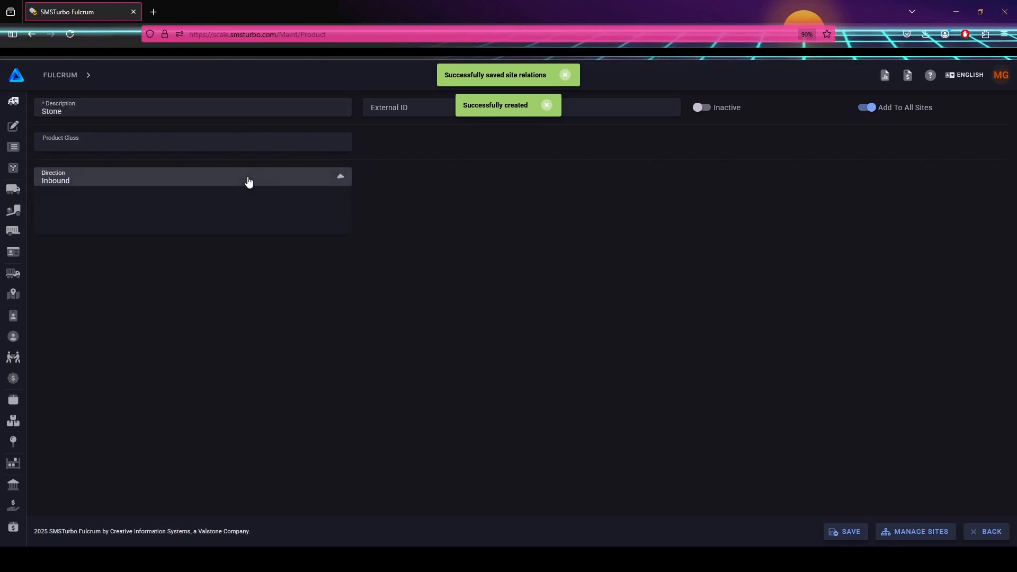
{"action": "left_click", "coordinate": [212, 224]}
{"action": "left_click", "coordinate": [849, 532]}
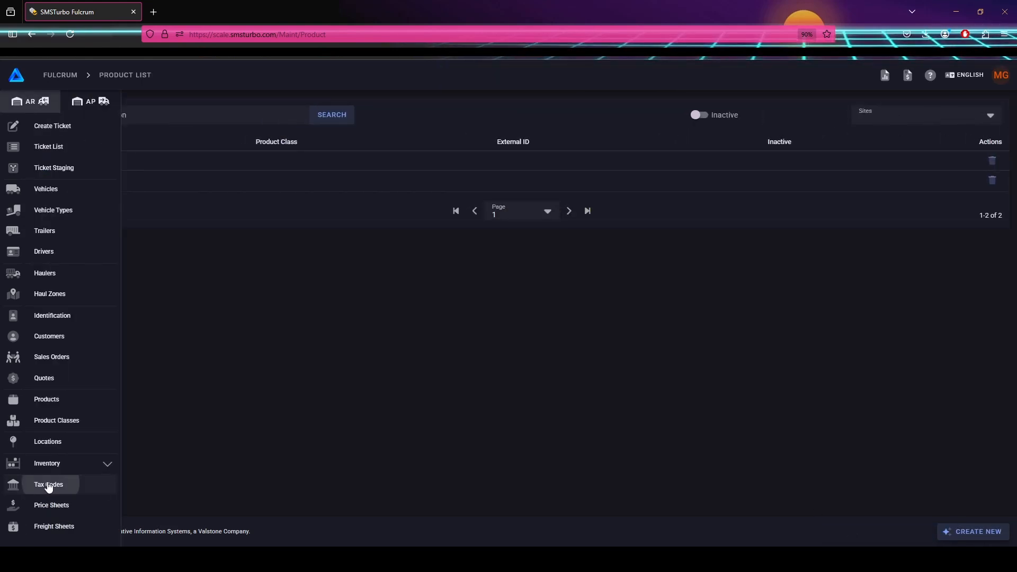
Start a new tax code described 'Test Tax 5 Percent', copy that name, and add a rate line.
{"action": "left_click", "coordinate": [97, 481]}
{"action": "left_click", "coordinate": [974, 532]}
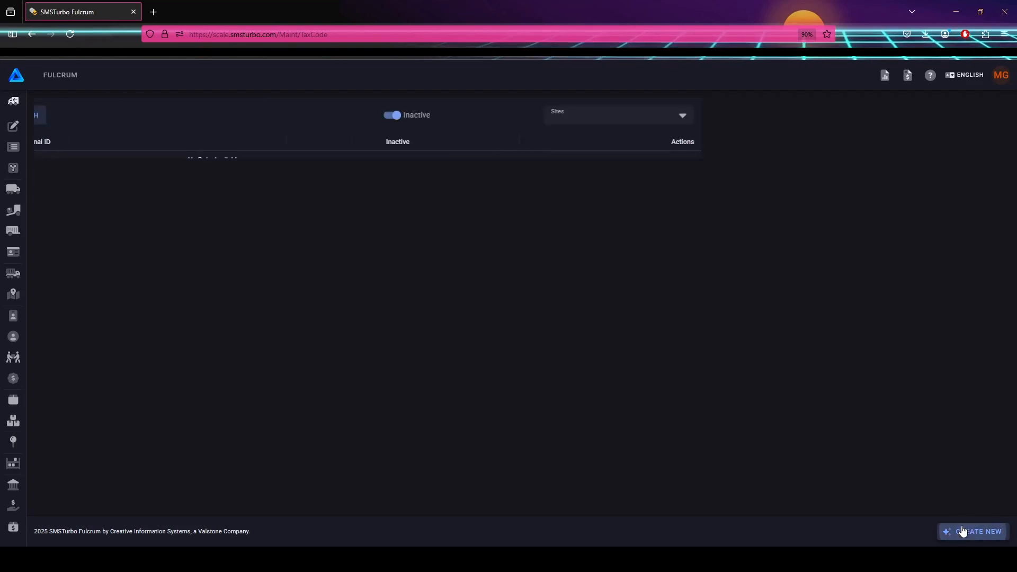
{"action": "left_click", "coordinate": [218, 108]}
{"action": "type", "text": "Test"}
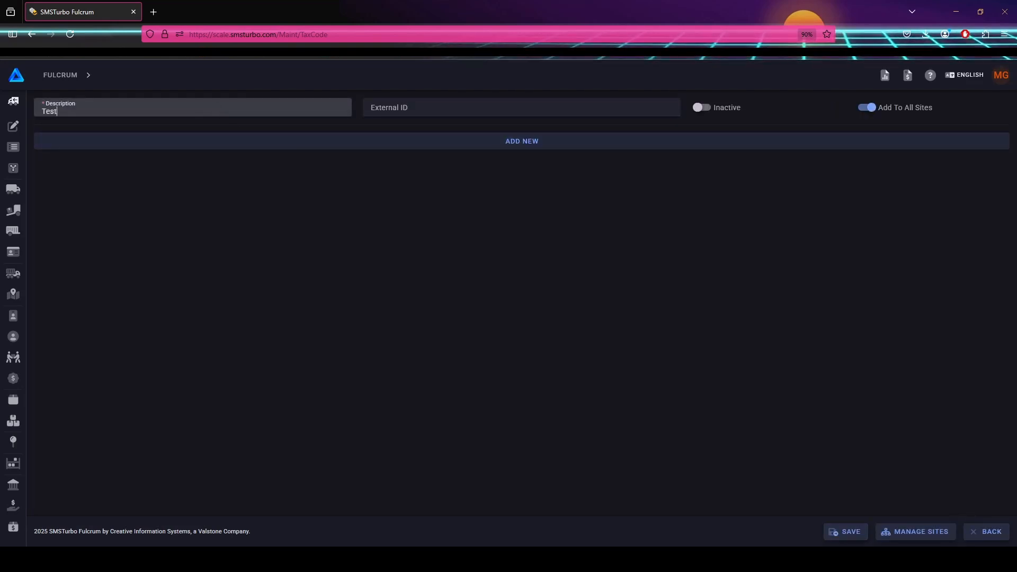
{"action": "type", "text": " Tax 5 P"}
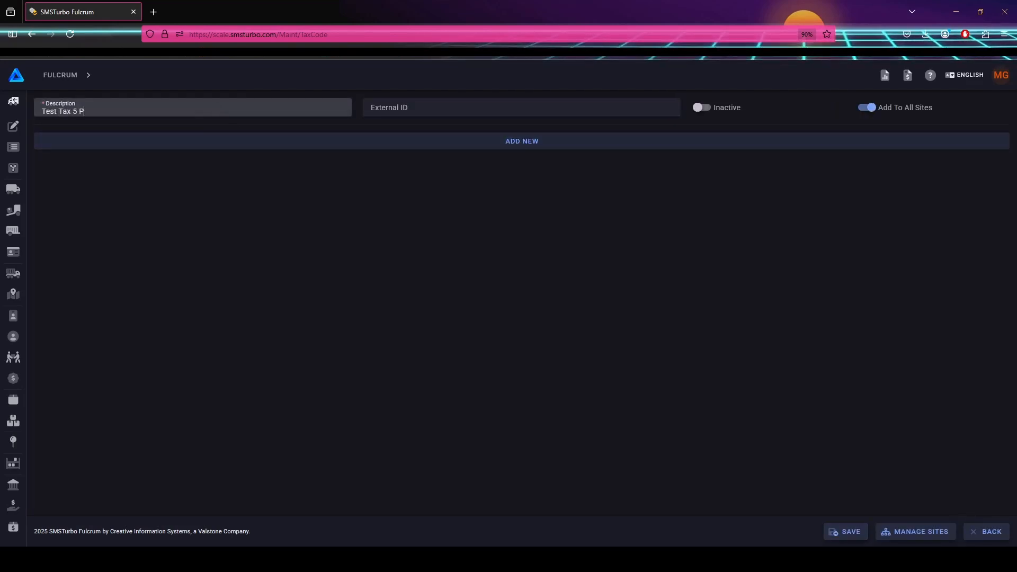
{"action": "type", "text": "ercent"}
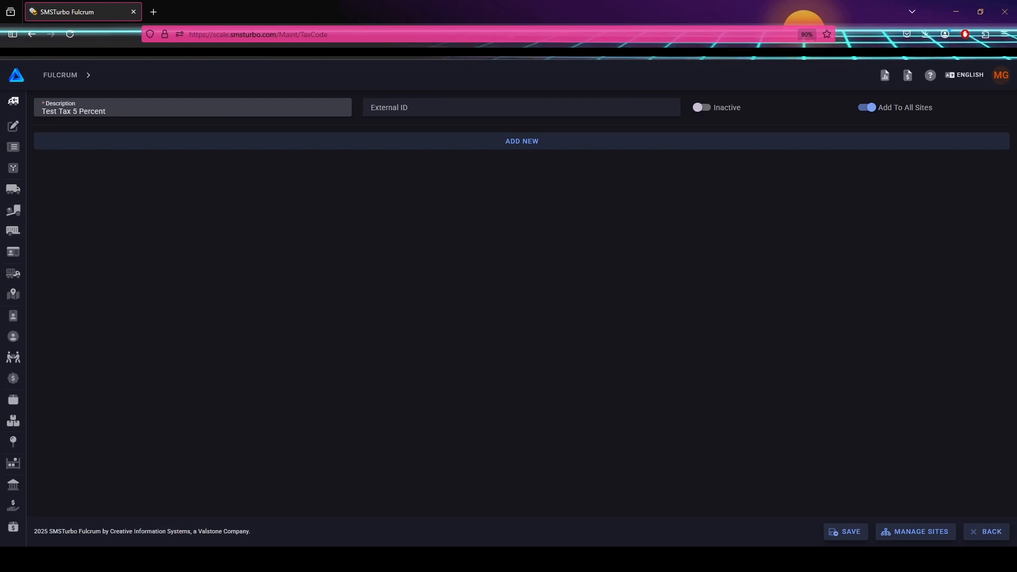
{"action": "key", "text": "ctrl+a"}
{"action": "key", "text": "ctrl+c"}
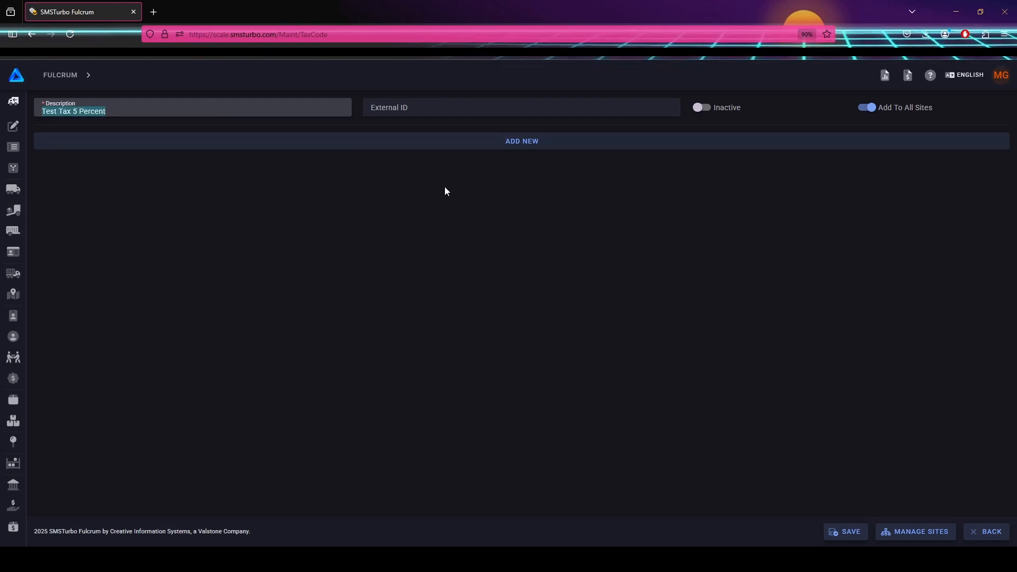
{"action": "left_click", "coordinate": [522, 188]}
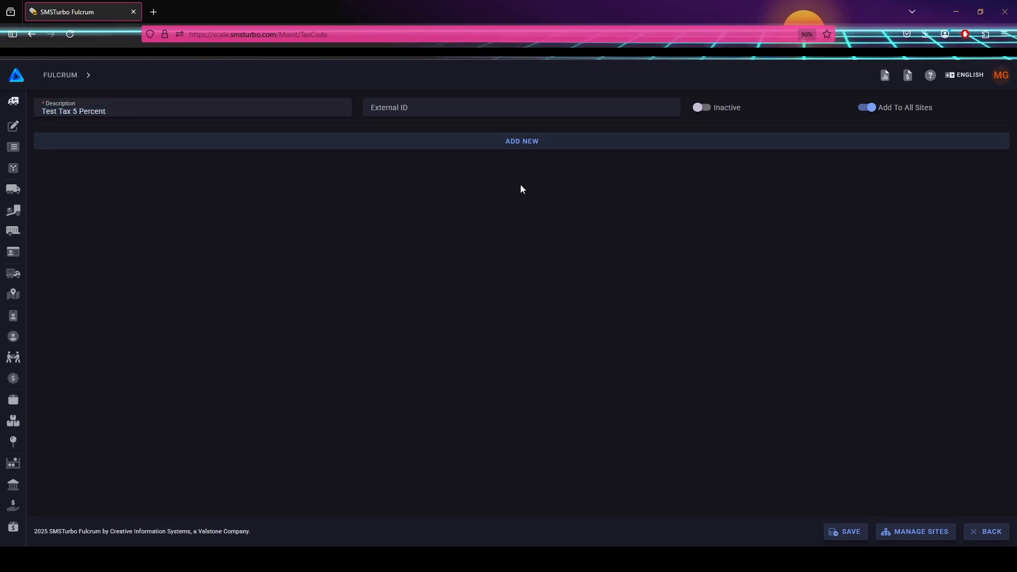
{"action": "left_click", "coordinate": [467, 144]}
Add a 5 percent rate line named Test Tax 5 Percent, save the tax code, then view Price Sheets.
{"action": "left_click", "coordinate": [439, 308]}
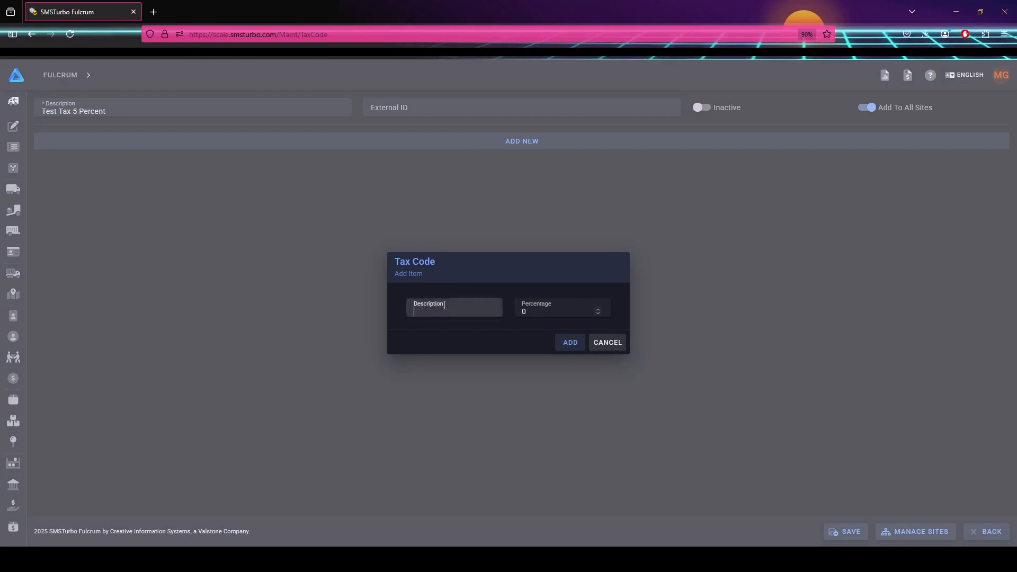
{"action": "key", "text": "ctrl+v"}
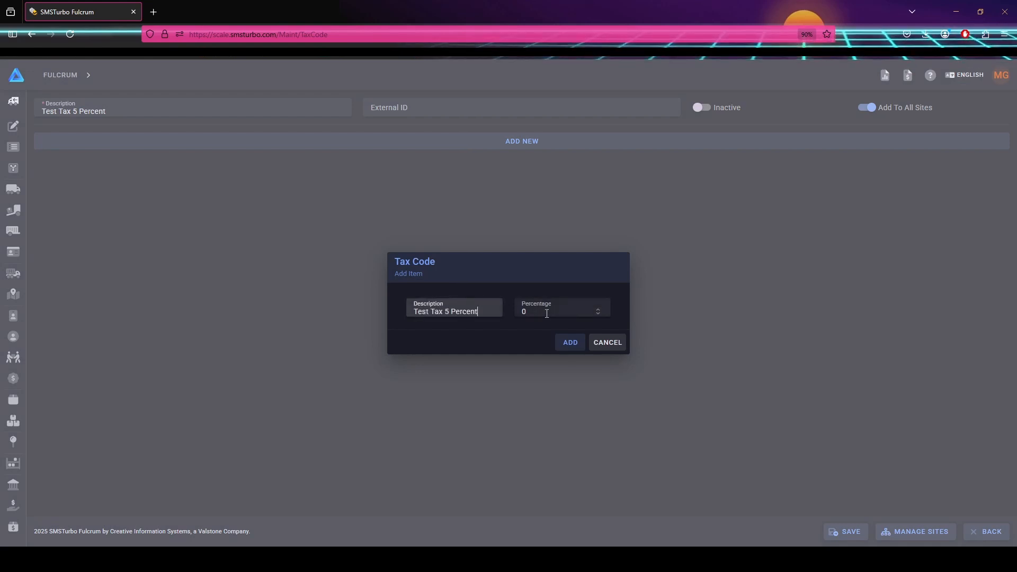
{"action": "key", "text": "Tab"}
{"action": "type", "text": "5"}
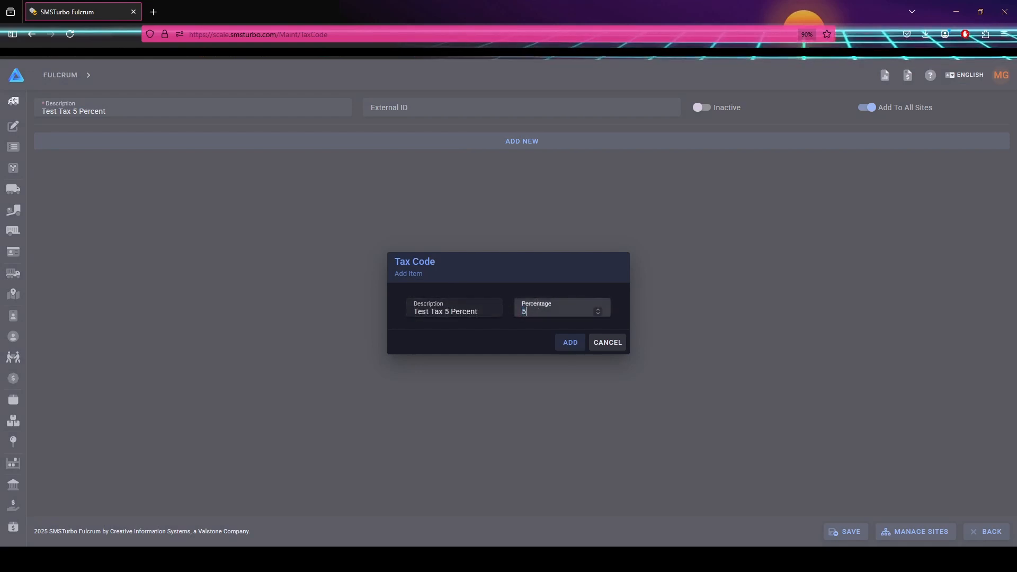
{"action": "left_click", "coordinate": [571, 343]}
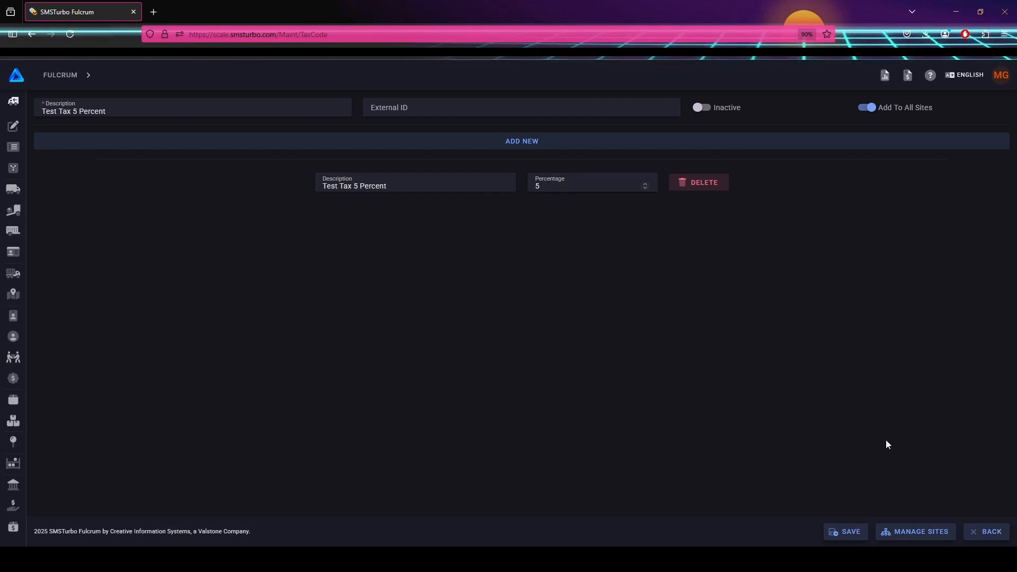
{"action": "left_click", "coordinate": [847, 534]}
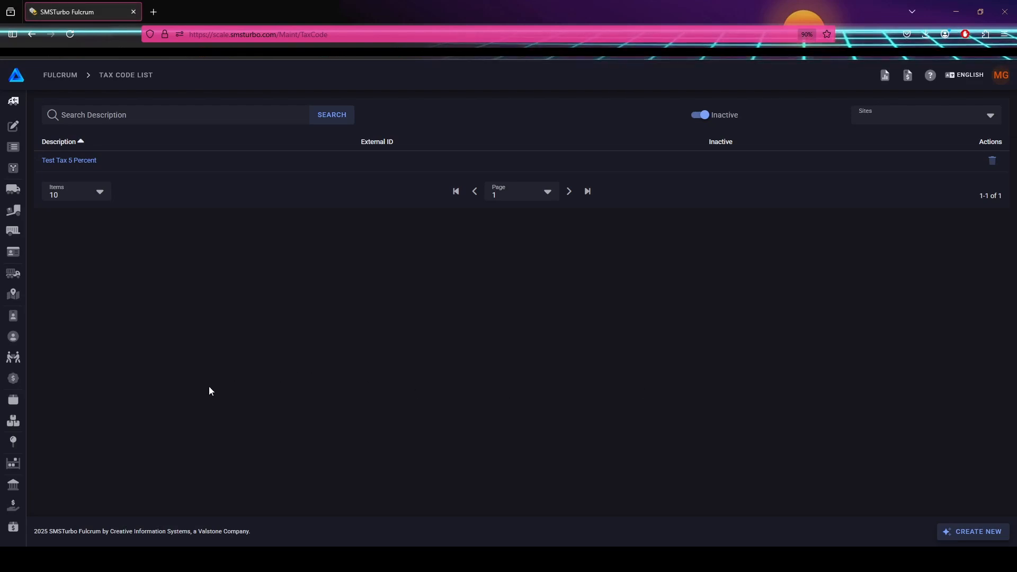
{"action": "mouse_move", "coordinate": [19, 510]}
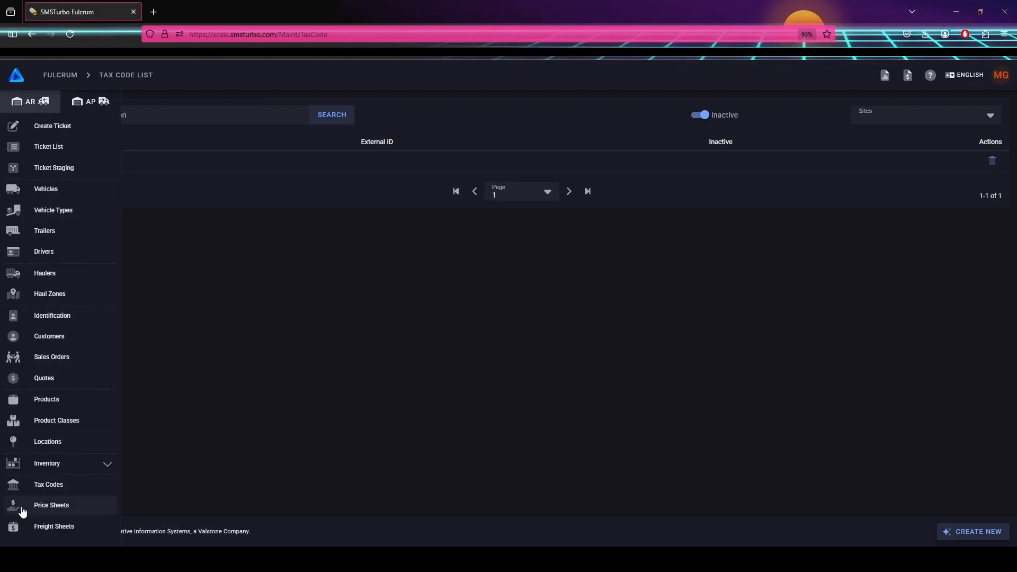
{"action": "left_click", "coordinate": [63, 506]}
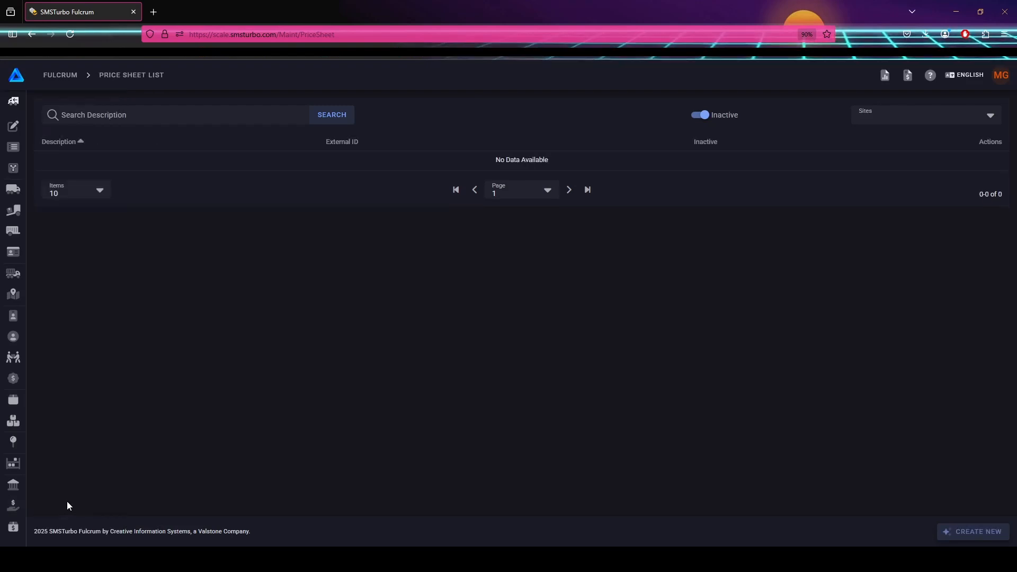
Start a new price sheet and enter 'Base Price' as its description.
{"action": "left_click", "coordinate": [988, 533]}
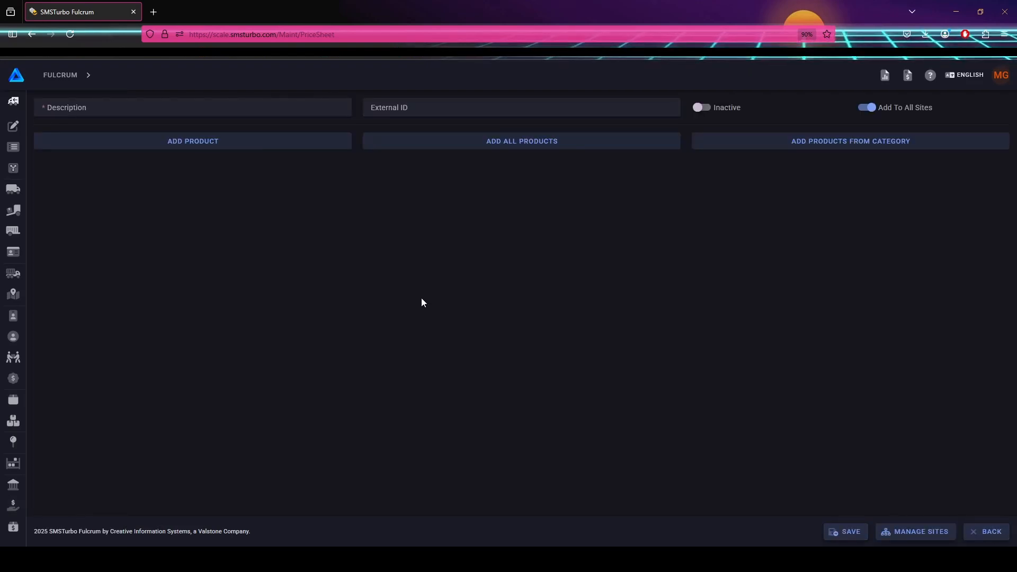
{"action": "left_click", "coordinate": [191, 110]}
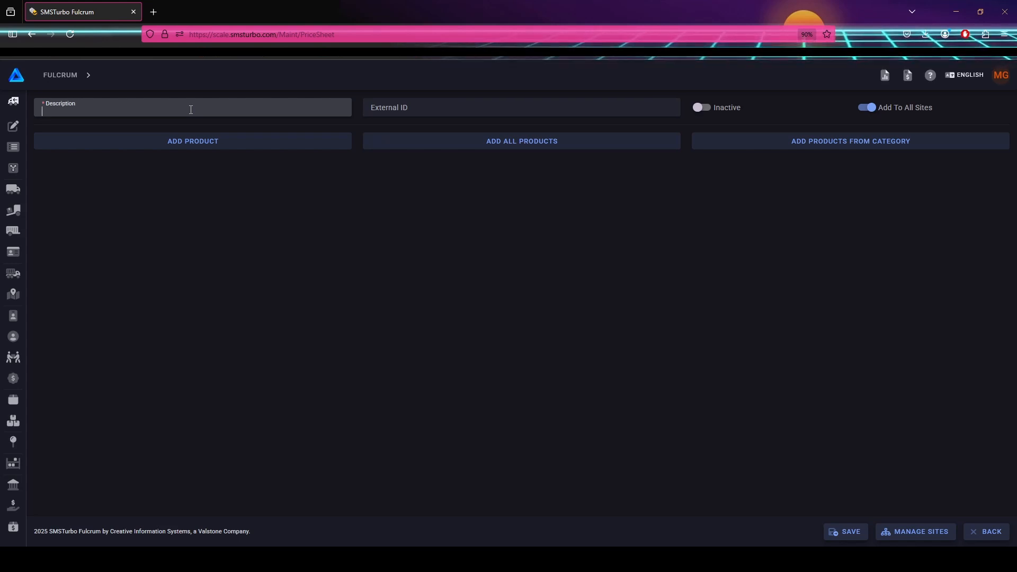
{"action": "type", "text": "Bas"}
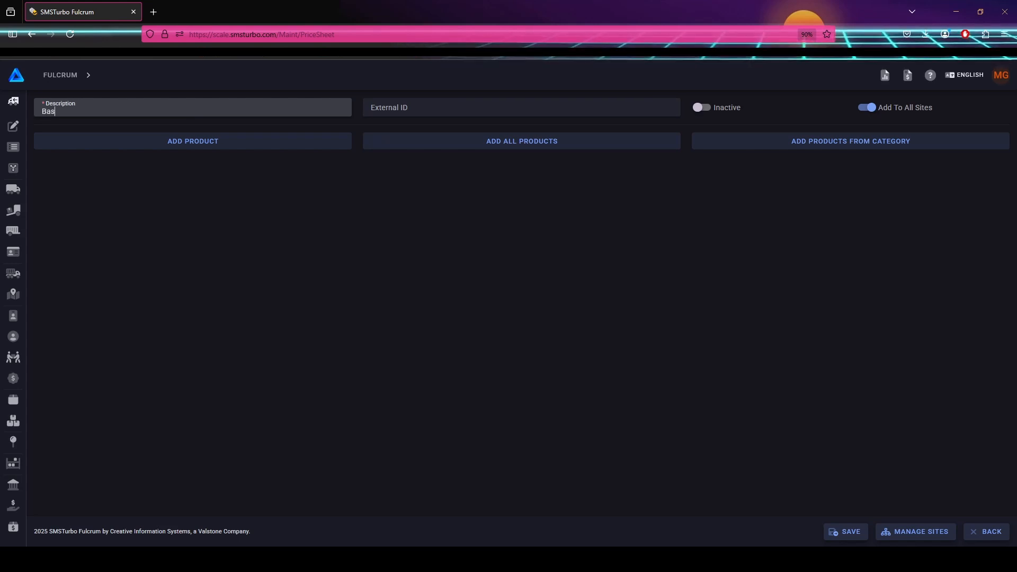
{"action": "type", "text": "e Price"}
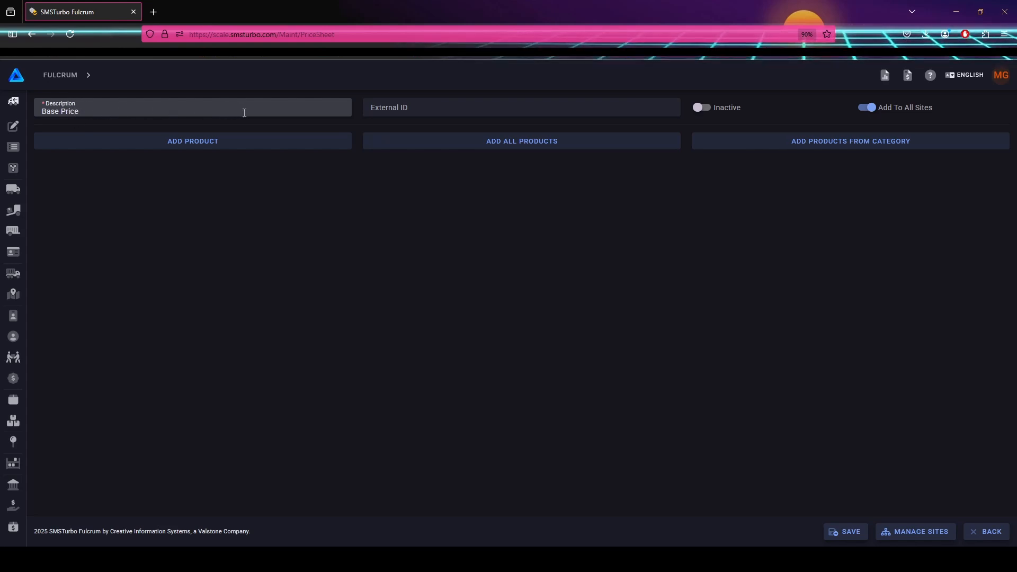
Add all products to the sheet converted to short ton with tax code Test Tax 5 Percent.
{"action": "left_click", "coordinate": [522, 142]}
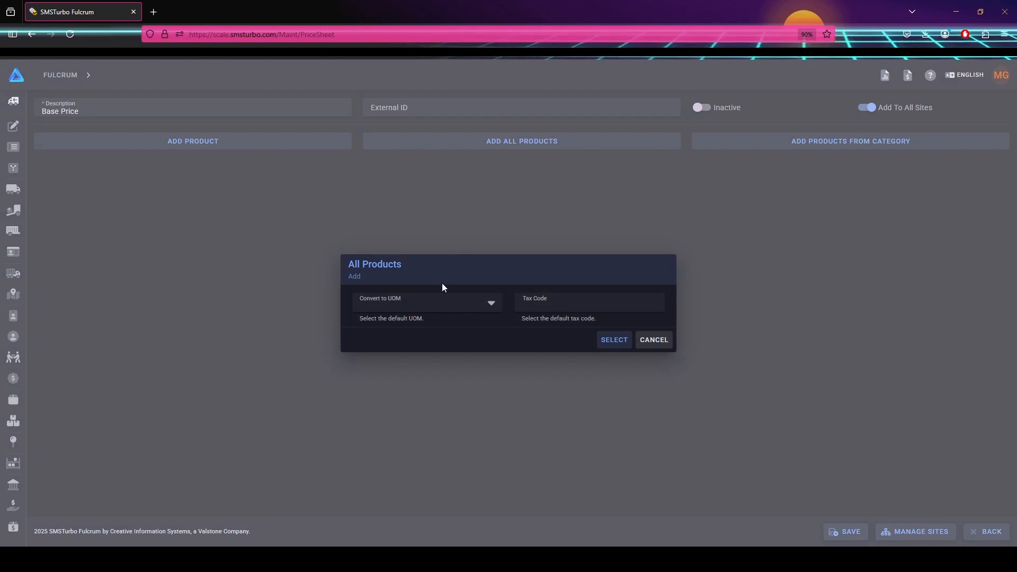
{"action": "left_click", "coordinate": [492, 306]}
{"action": "scroll", "coordinate": [429, 387], "scroll_direction": "down", "scroll_amount": 3}
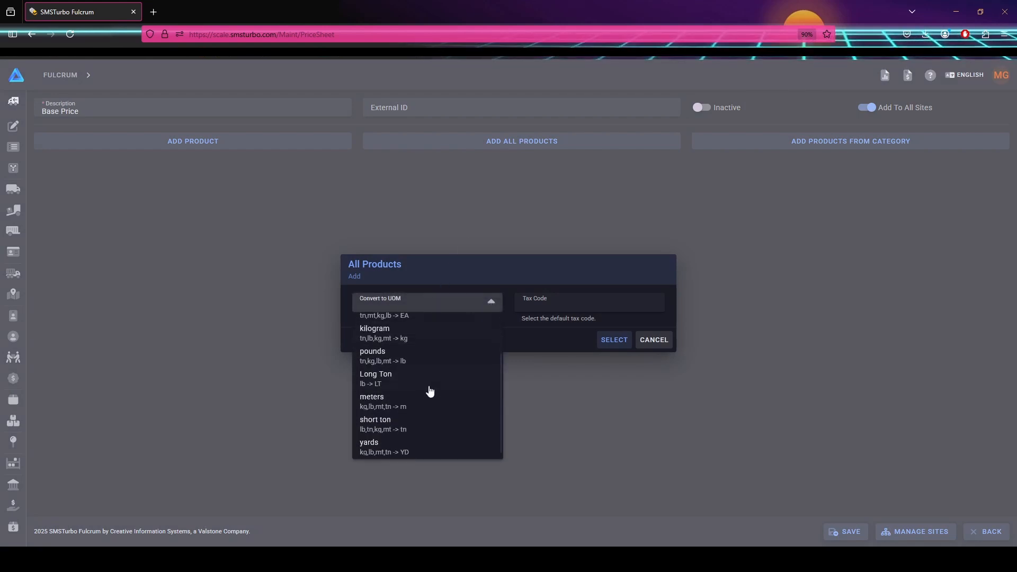
{"action": "left_click", "coordinate": [404, 426]}
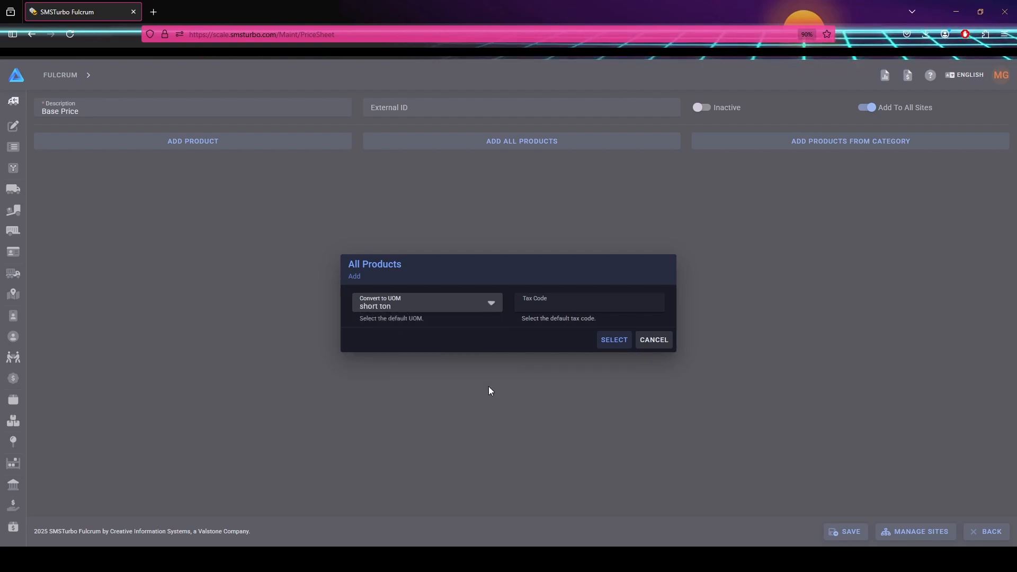
{"action": "left_click", "coordinate": [561, 304]}
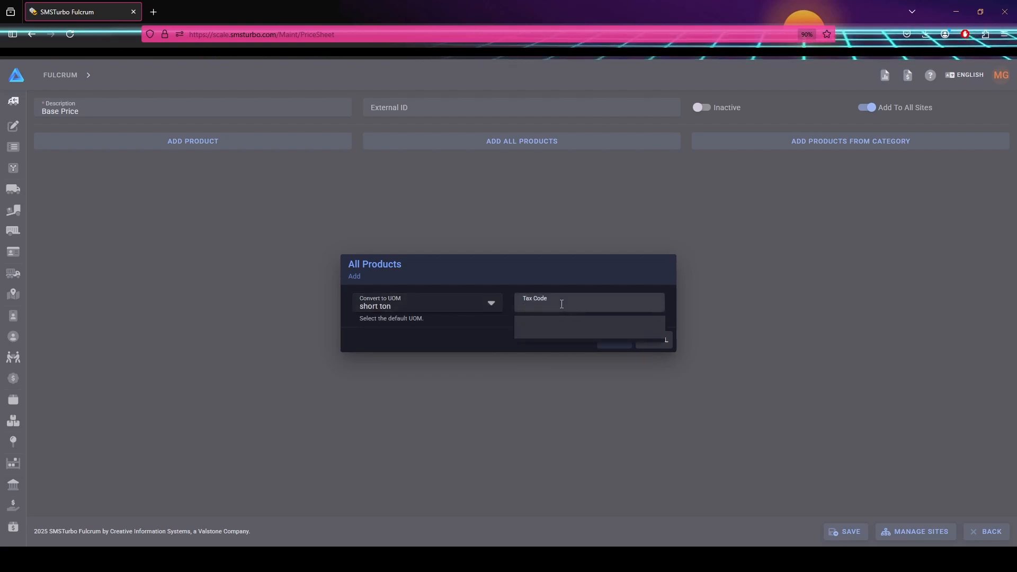
{"action": "type", "text": "Te"}
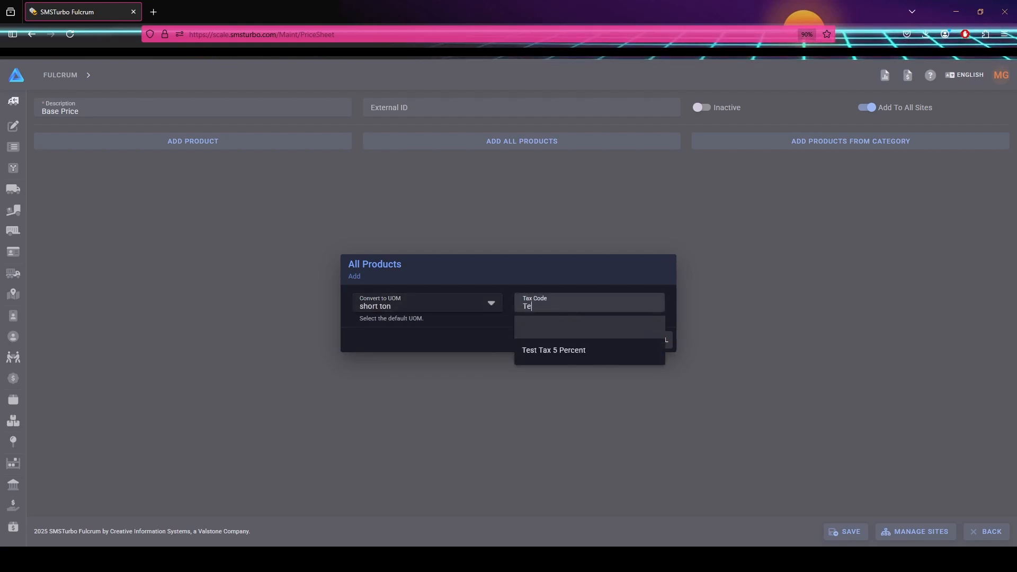
{"action": "left_click", "coordinate": [574, 351]}
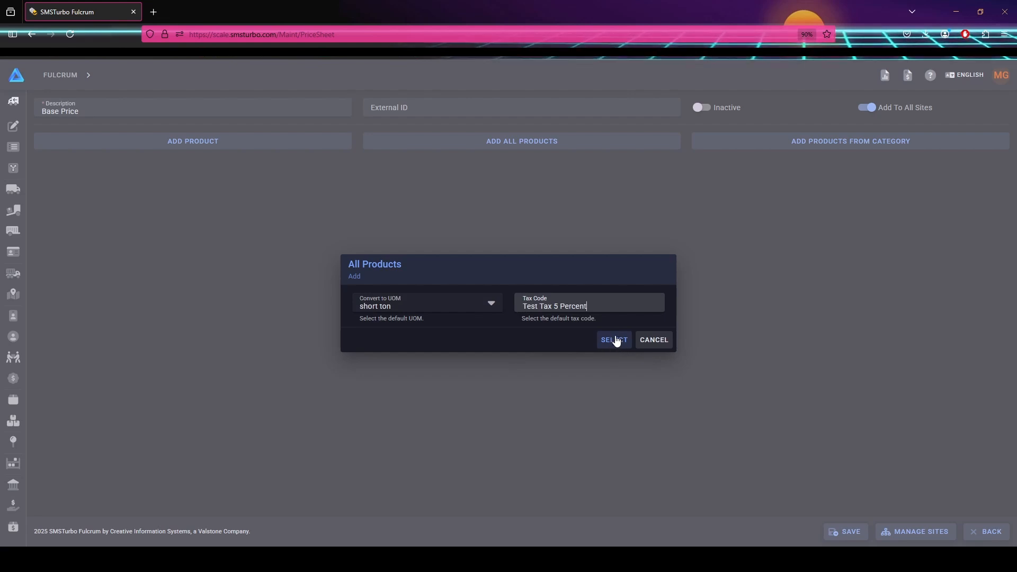
{"action": "left_click", "coordinate": [614, 340]}
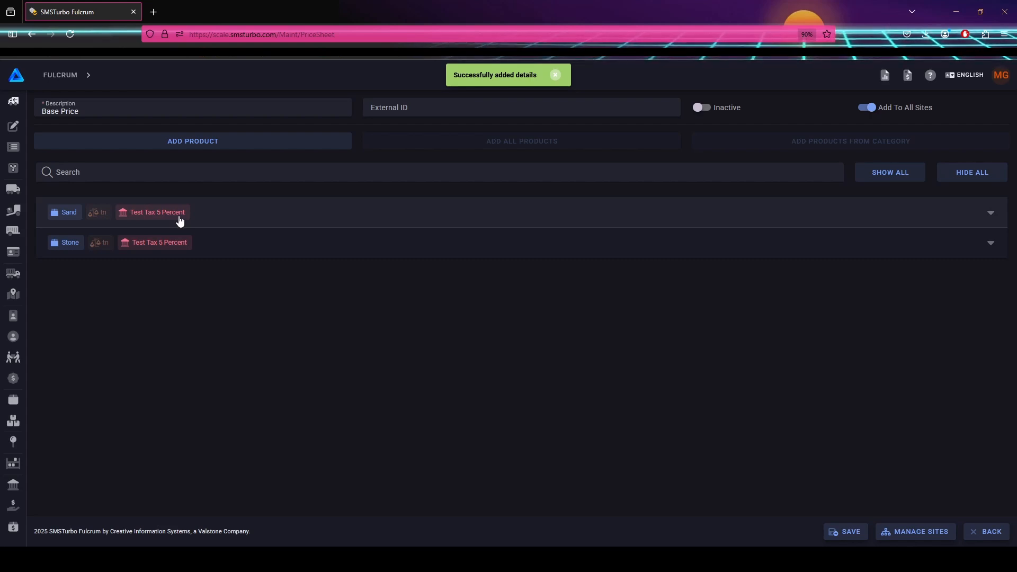
Expand the Sand row and change its Unit $ Price to 20.
{"action": "left_click", "coordinate": [236, 213]}
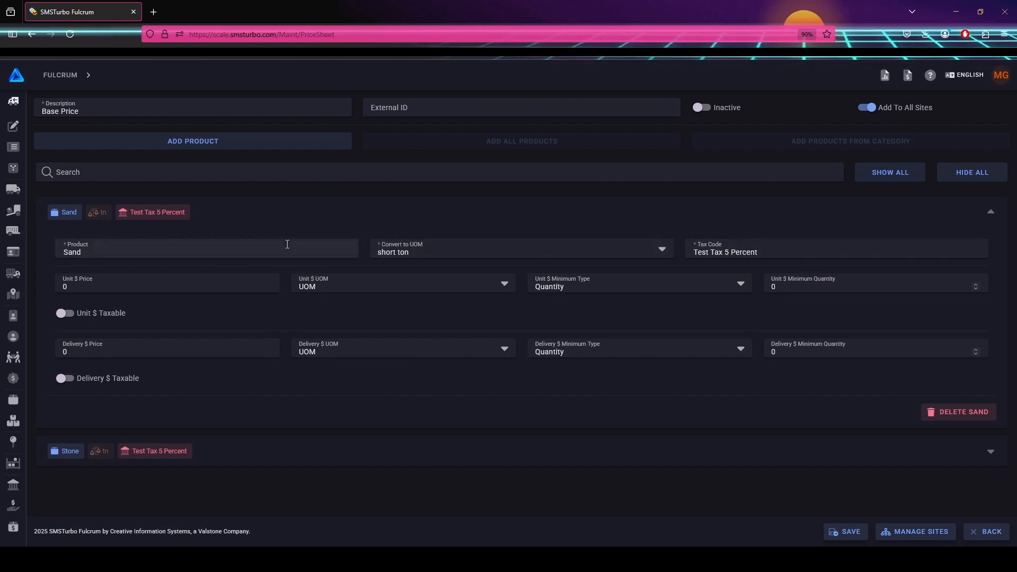
{"action": "left_click", "coordinate": [67, 286]}
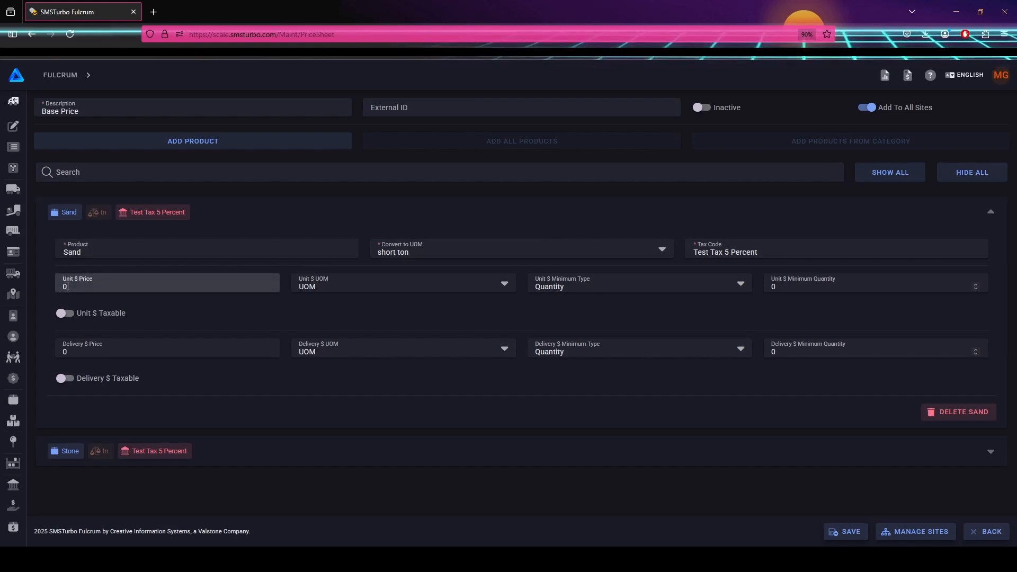
{"action": "key", "text": "BackSpace"}
{"action": "type", "text": "20"}
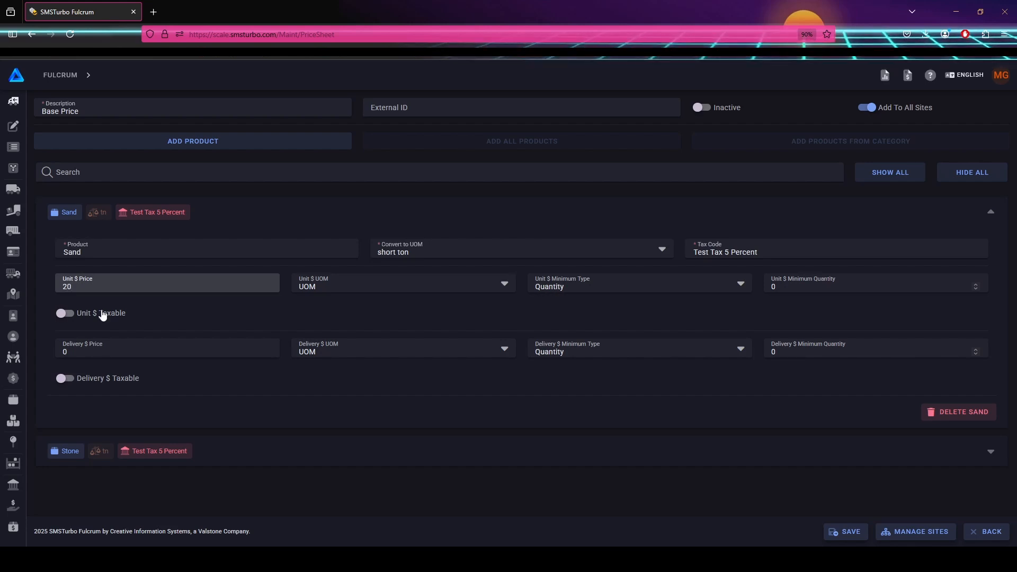
{"action": "left_click", "coordinate": [359, 306]}
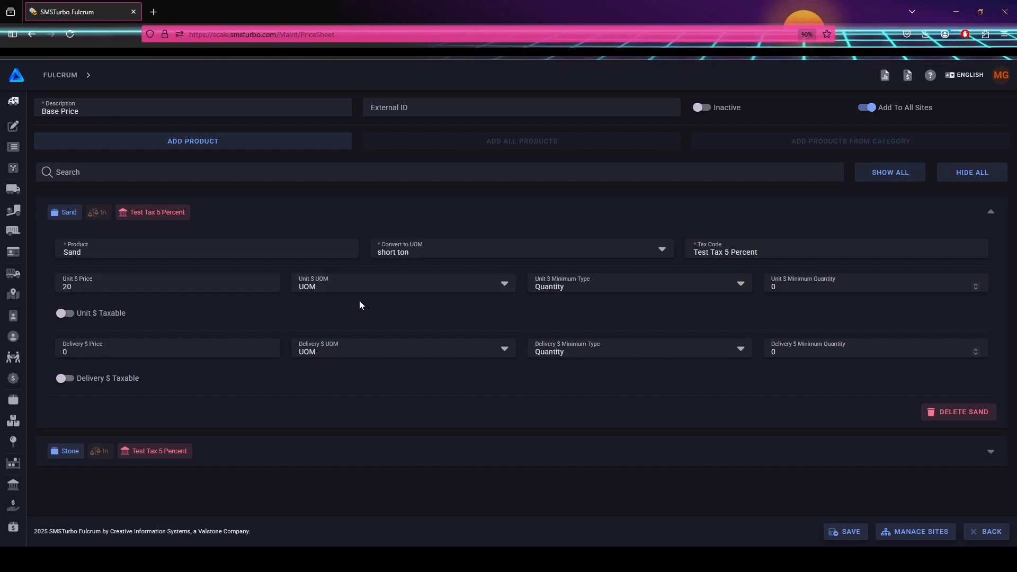
Keep Sand's Unit $ UOM basis and Quantity minimum type, and turn on Unit $ Taxable.
{"action": "left_click", "coordinate": [505, 286]}
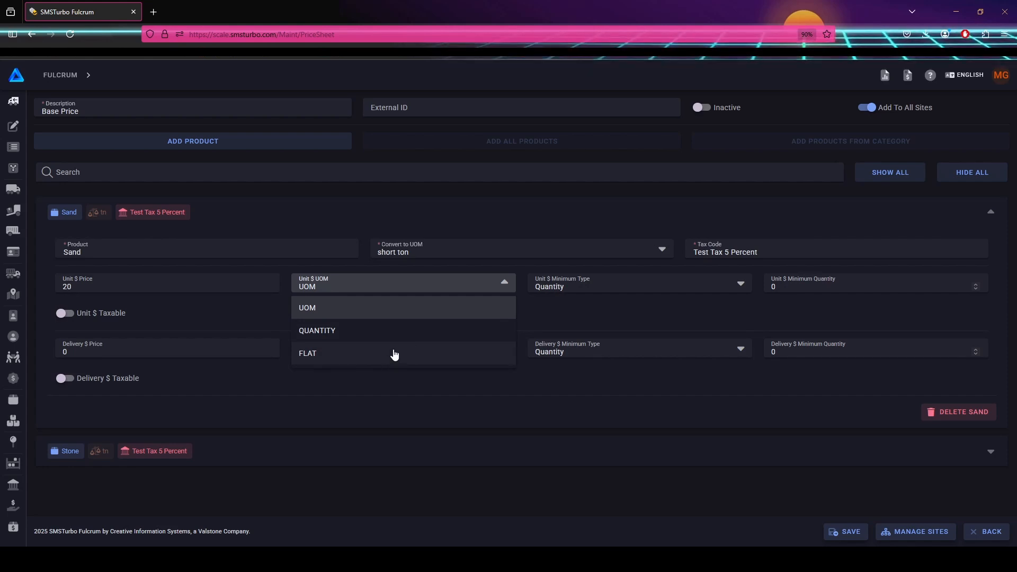
{"action": "left_click", "coordinate": [572, 315]}
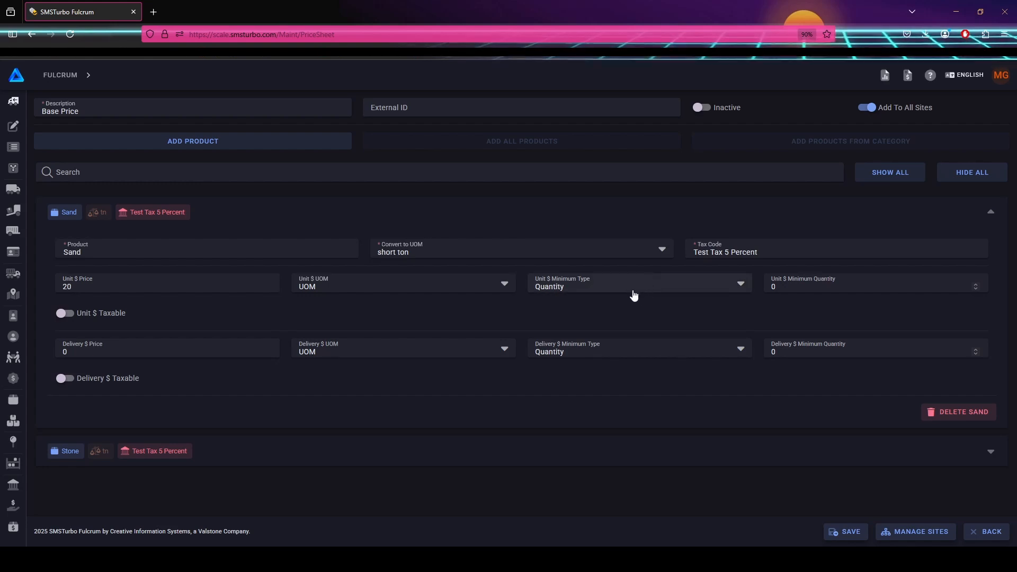
{"action": "left_click", "coordinate": [669, 287]}
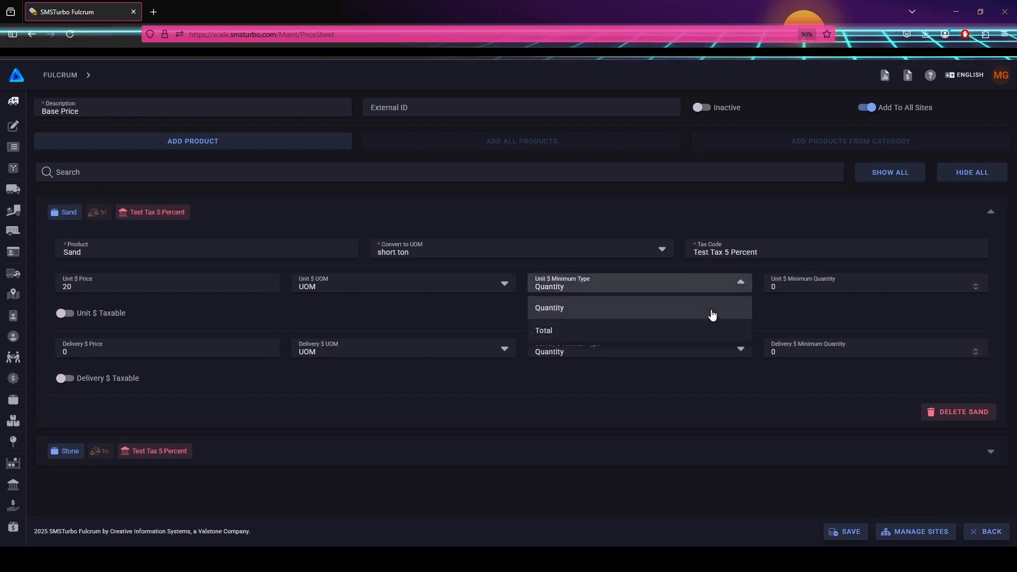
{"action": "left_click", "coordinate": [804, 308]}
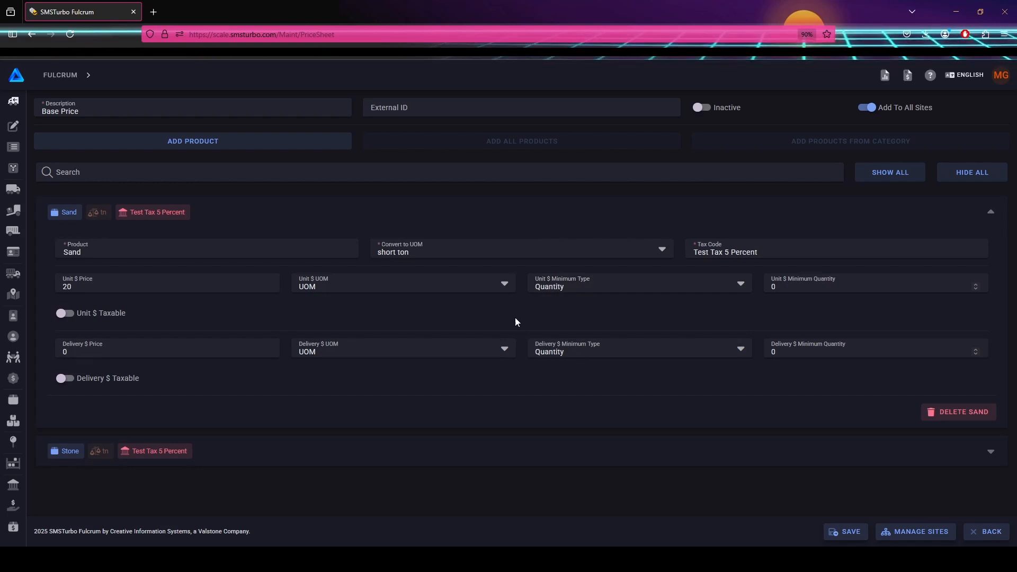
{"action": "left_click", "coordinate": [62, 316]}
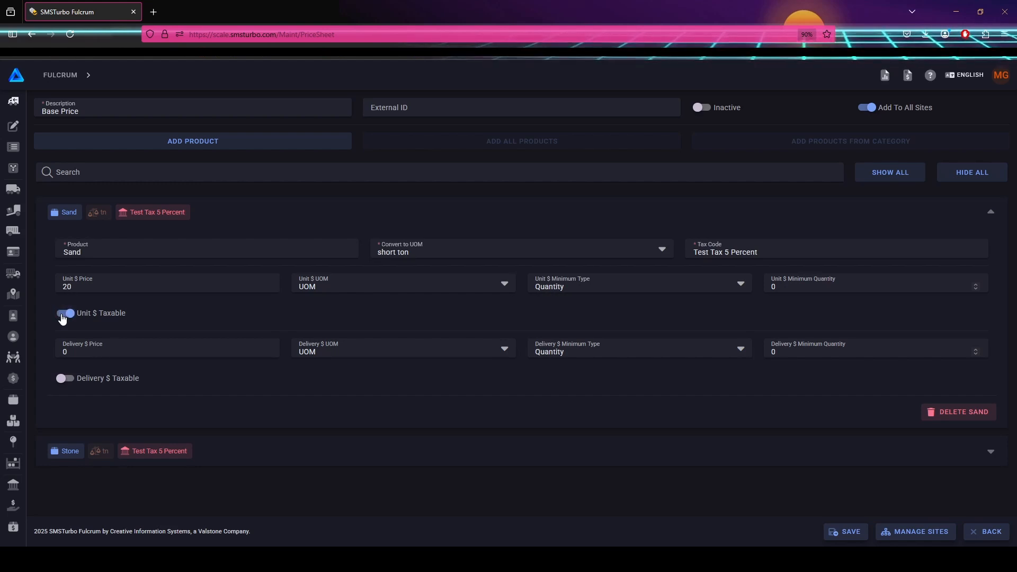
Give Sand a Delivery $ Price of 50 with FLAT UOM and save the Base Price sheet.
{"action": "left_click", "coordinate": [63, 347]}
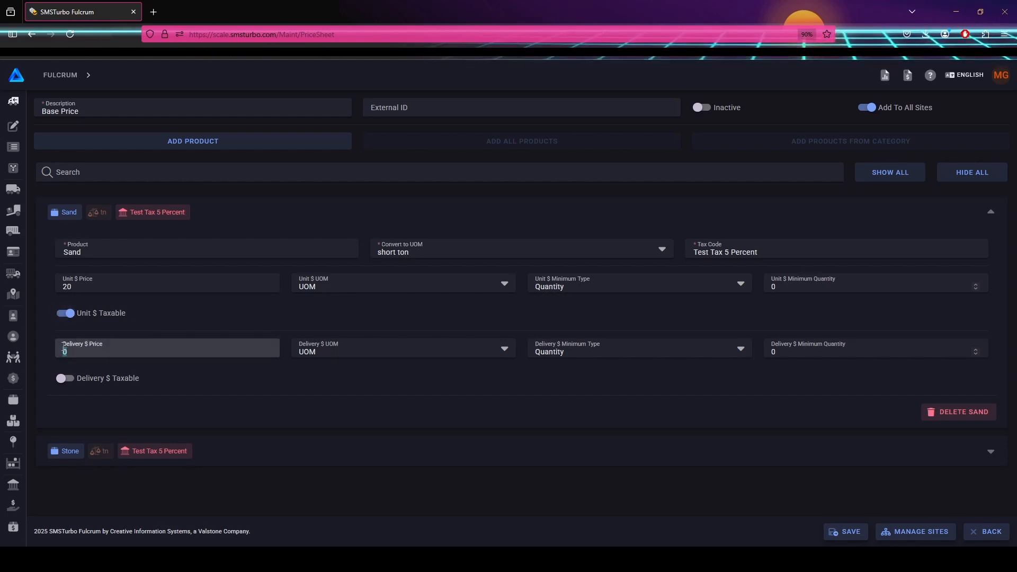
{"action": "type", "text": "50"}
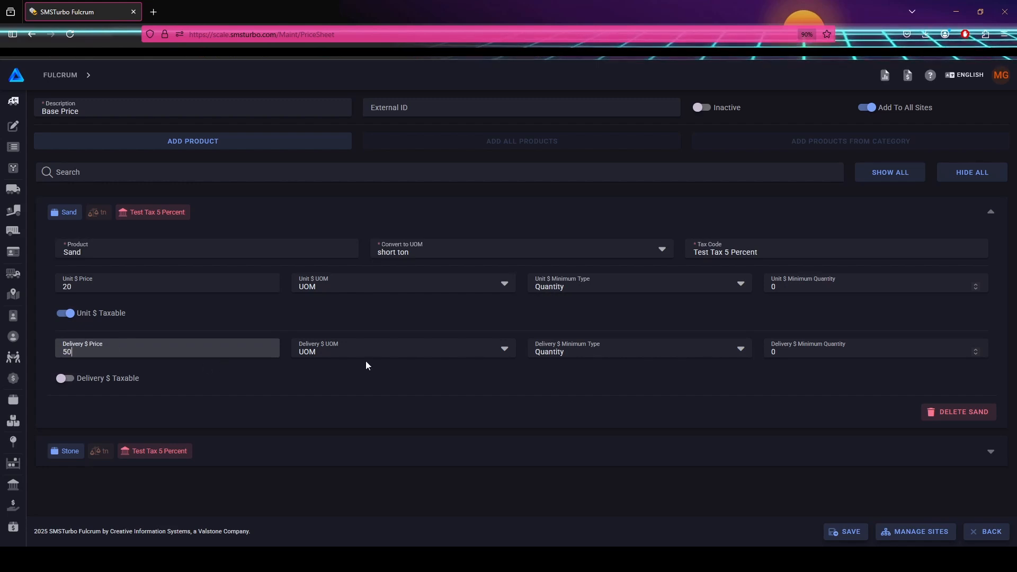
{"action": "left_click", "coordinate": [386, 354]}
{"action": "left_click", "coordinate": [341, 422]}
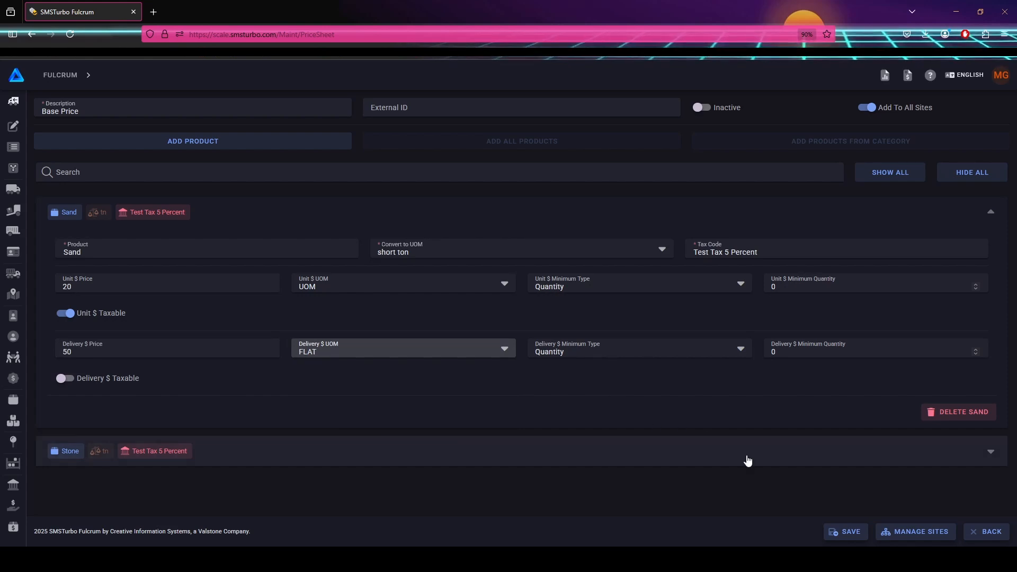
{"action": "left_click", "coordinate": [849, 533]}
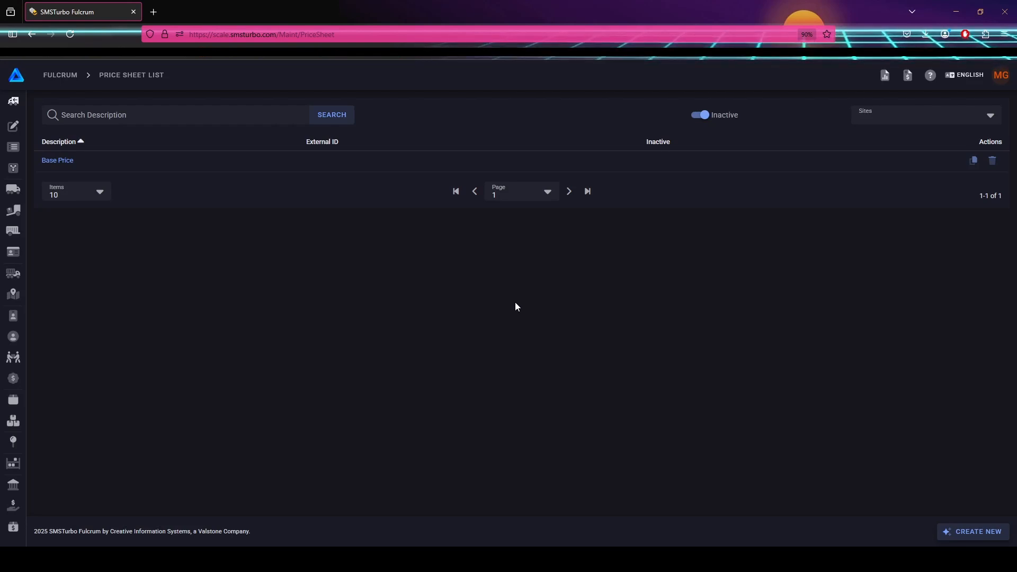
Start a new ticket and choose Test Truck 123 as its vehicle.
{"action": "mouse_move", "coordinate": [43, 132]}
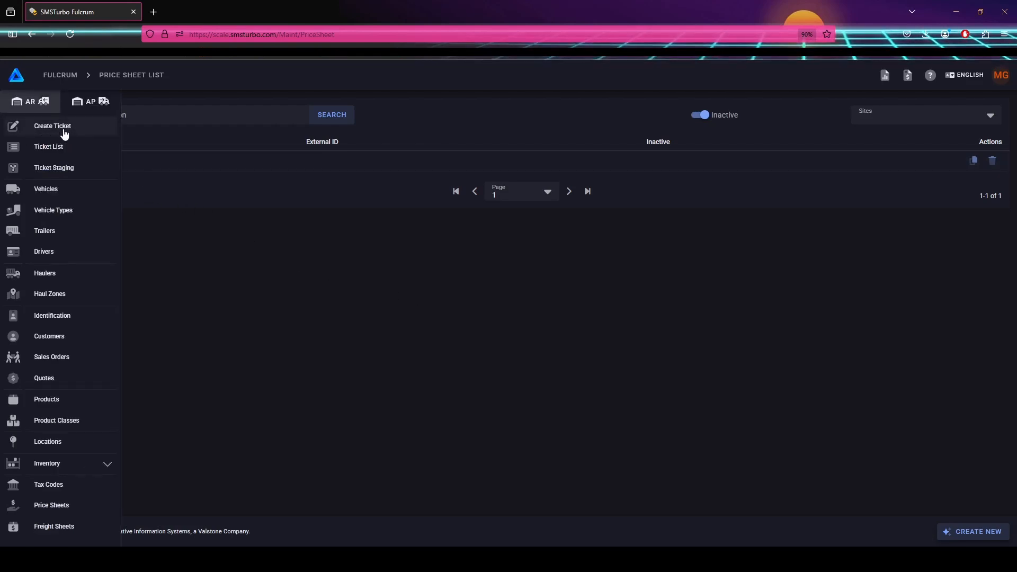
{"action": "left_click", "coordinate": [64, 130]}
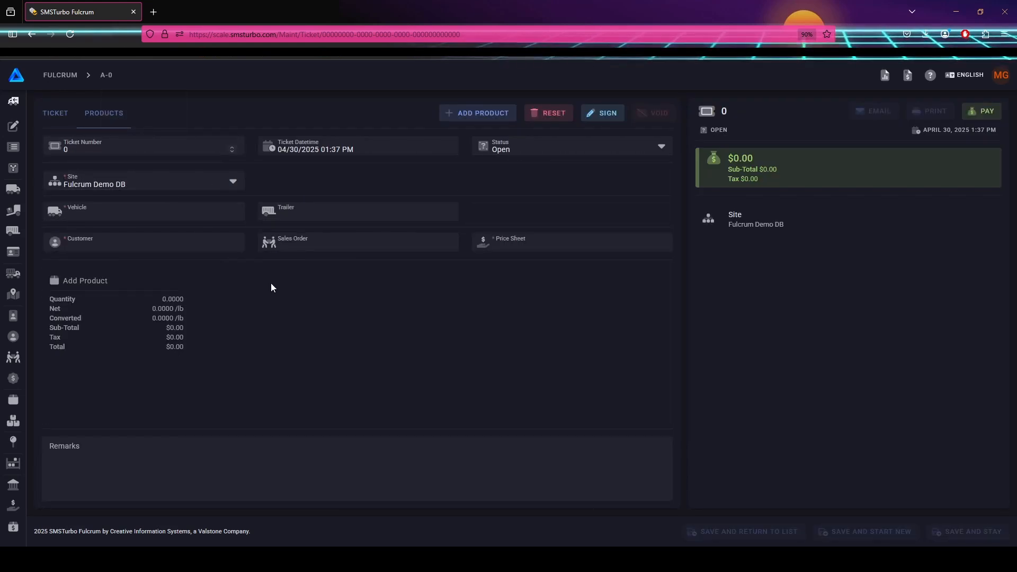
{"action": "left_click", "coordinate": [151, 214]}
{"action": "type", "text": "Te"}
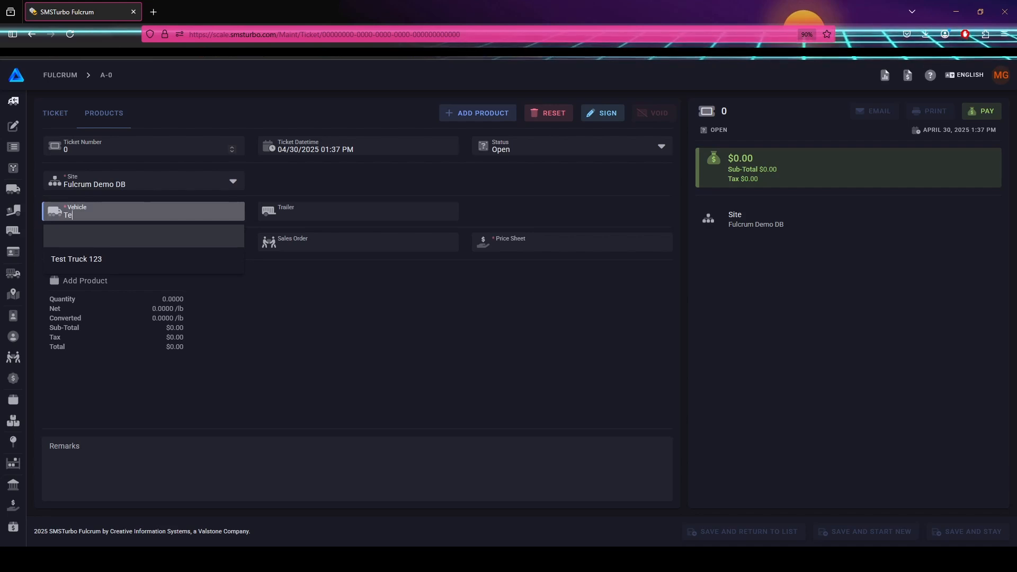
{"action": "left_click", "coordinate": [188, 265]}
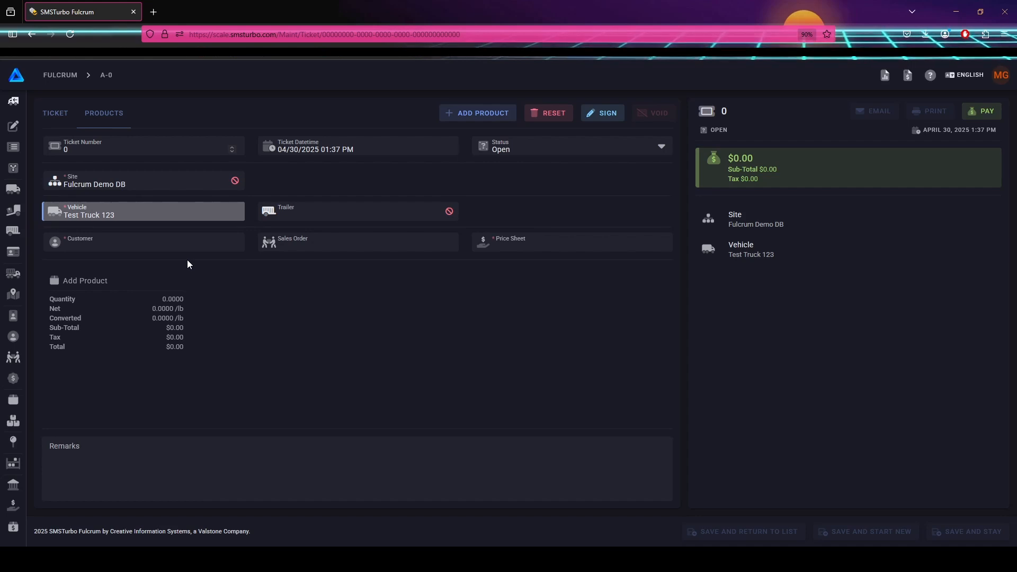
{"action": "left_click", "coordinate": [148, 212]}
{"action": "left_click", "coordinate": [146, 241]}
{"action": "left_click", "coordinate": [132, 211]}
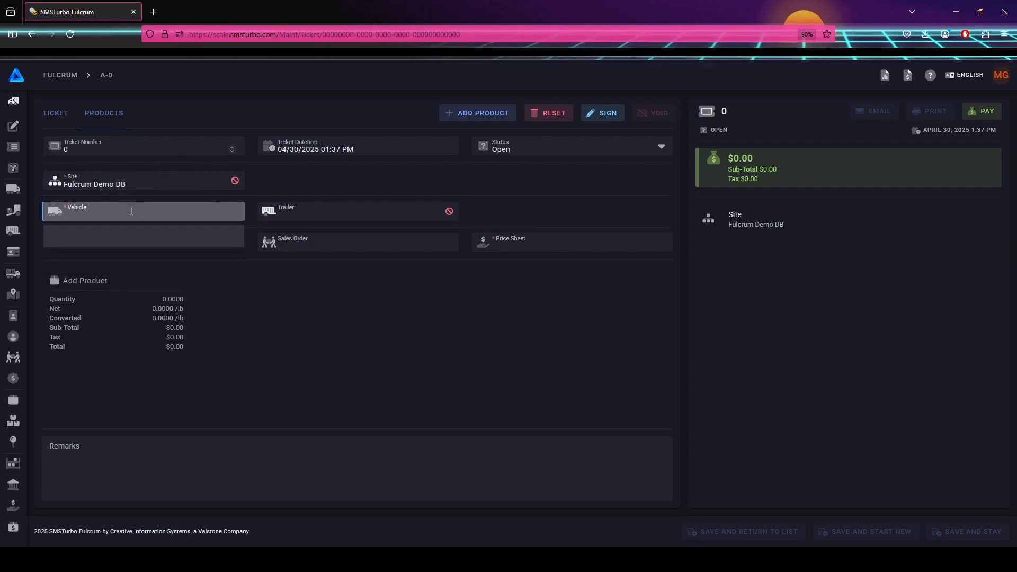
{"action": "type", "text": "%"}
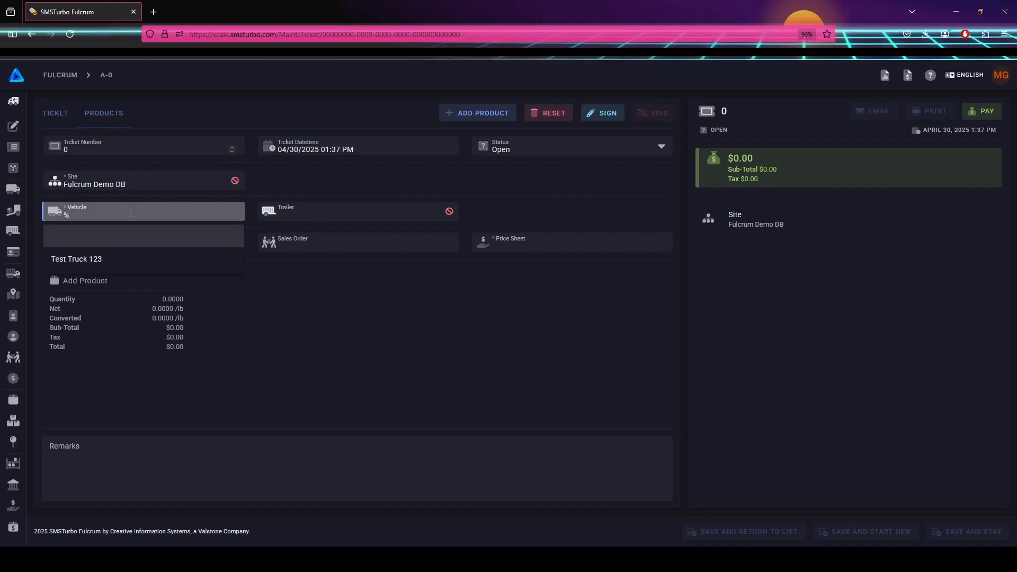
{"action": "left_click", "coordinate": [154, 265]}
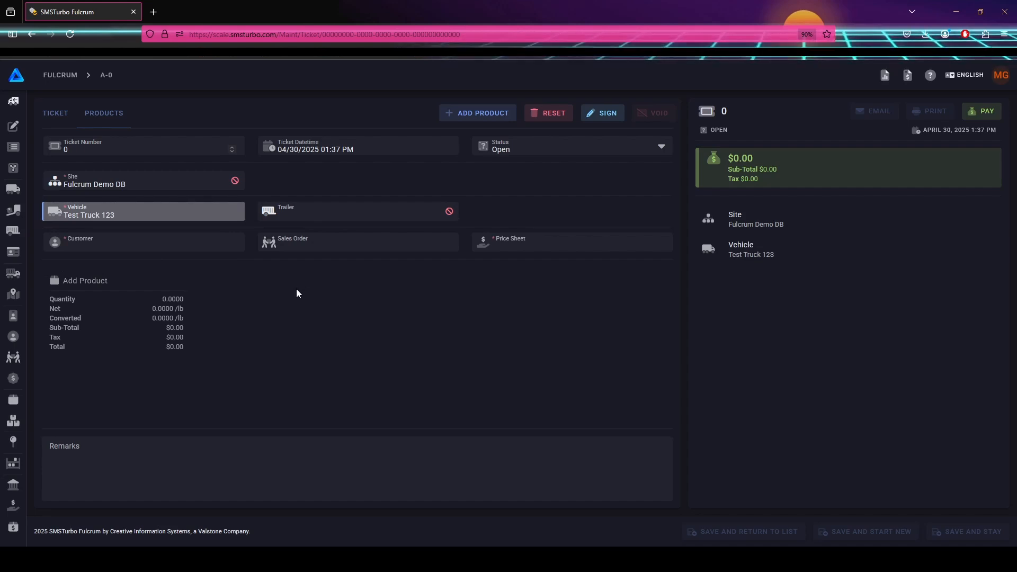
Set the ticket's customer to A Test Customer and its price sheet to Base Price.
{"action": "left_click", "coordinate": [181, 251]}
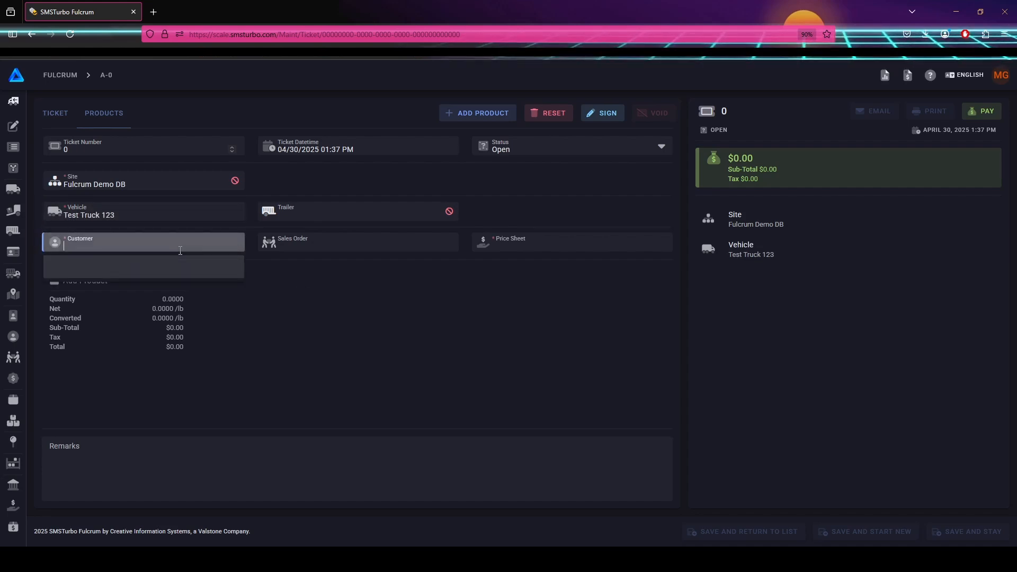
{"action": "type", "text": "Te"}
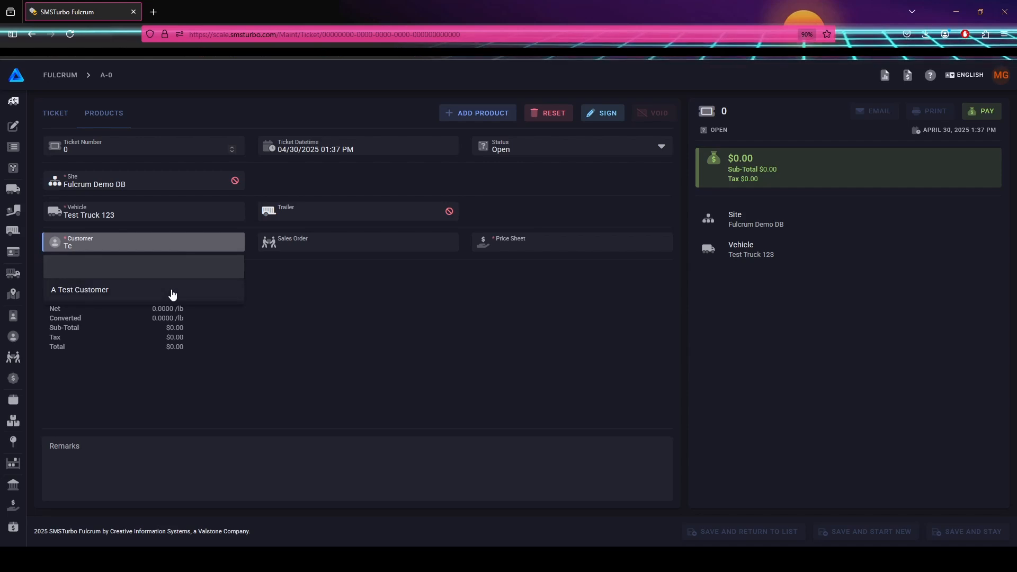
{"action": "left_click", "coordinate": [172, 293]}
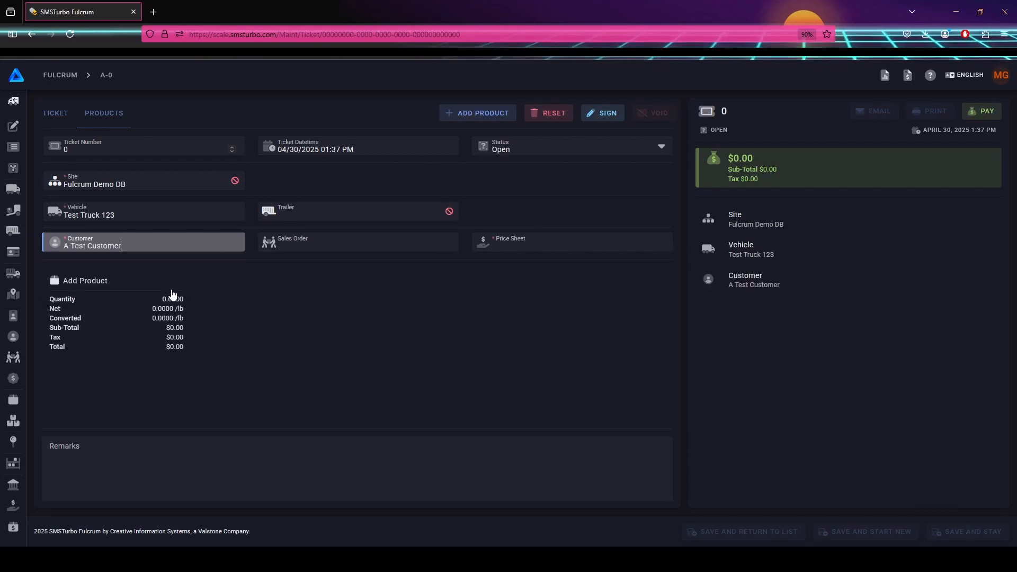
{"action": "left_click", "coordinate": [521, 243]}
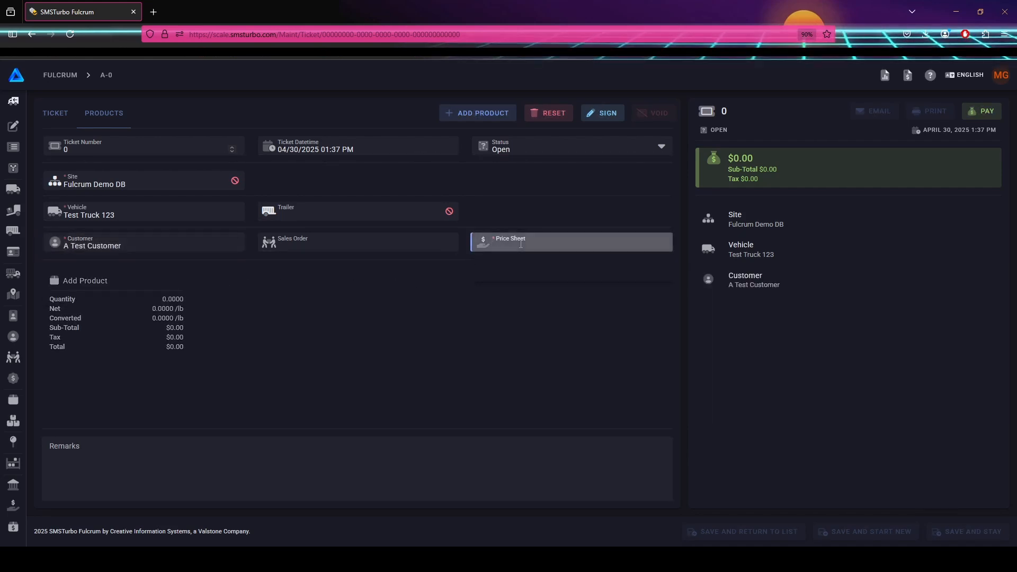
{"action": "type", "text": "Ba"}
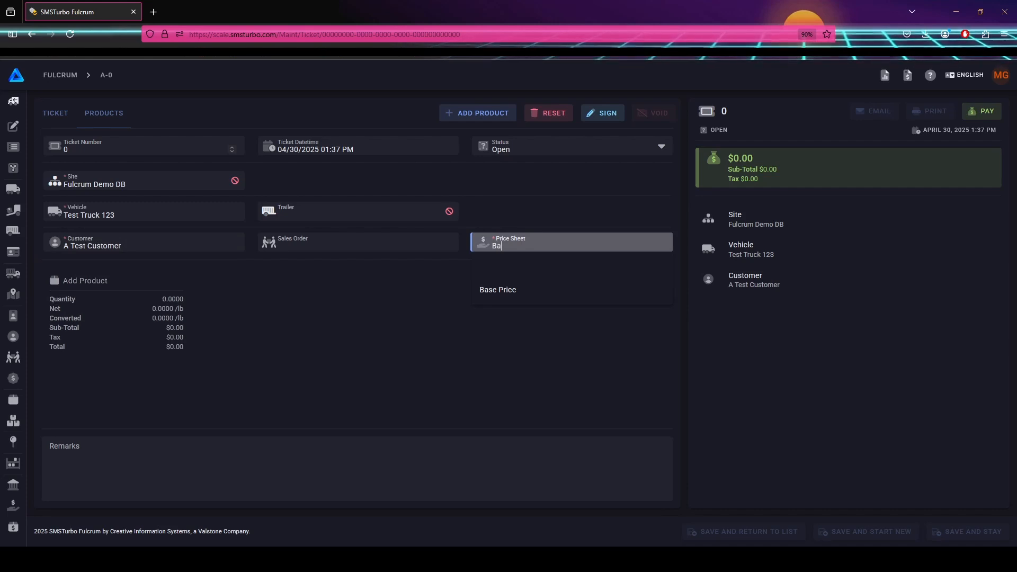
{"action": "left_click", "coordinate": [530, 298]}
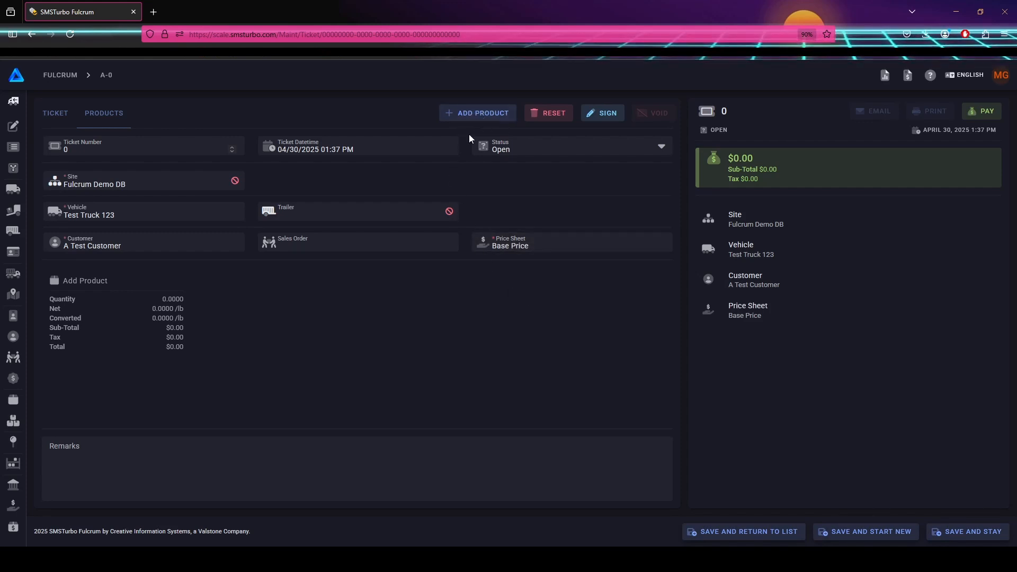
Add a Sand product line and review its rates: $20 unit, $50 delivery, 5% tax.
{"action": "left_click", "coordinate": [119, 313]}
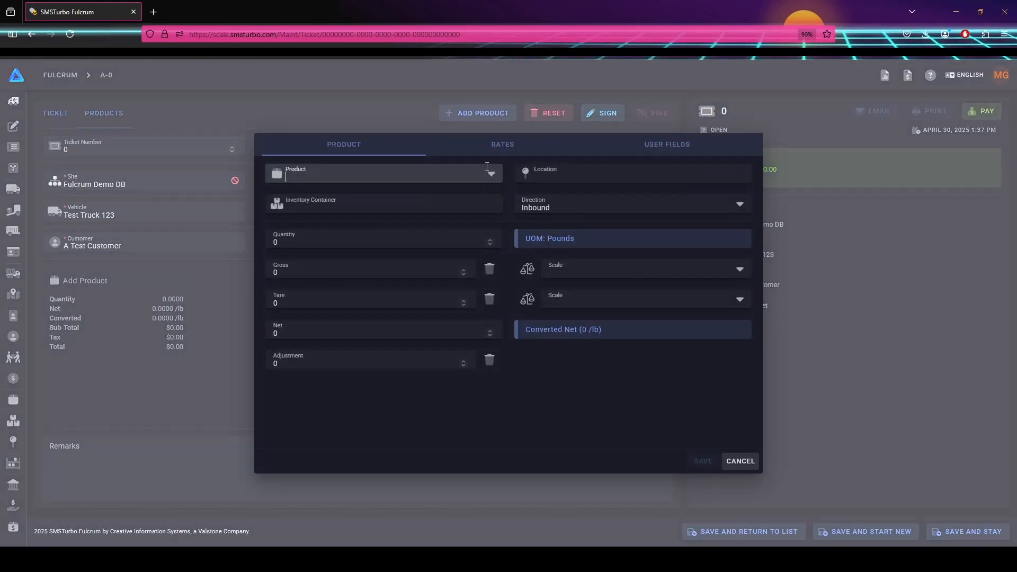
{"action": "left_click", "coordinate": [492, 177]}
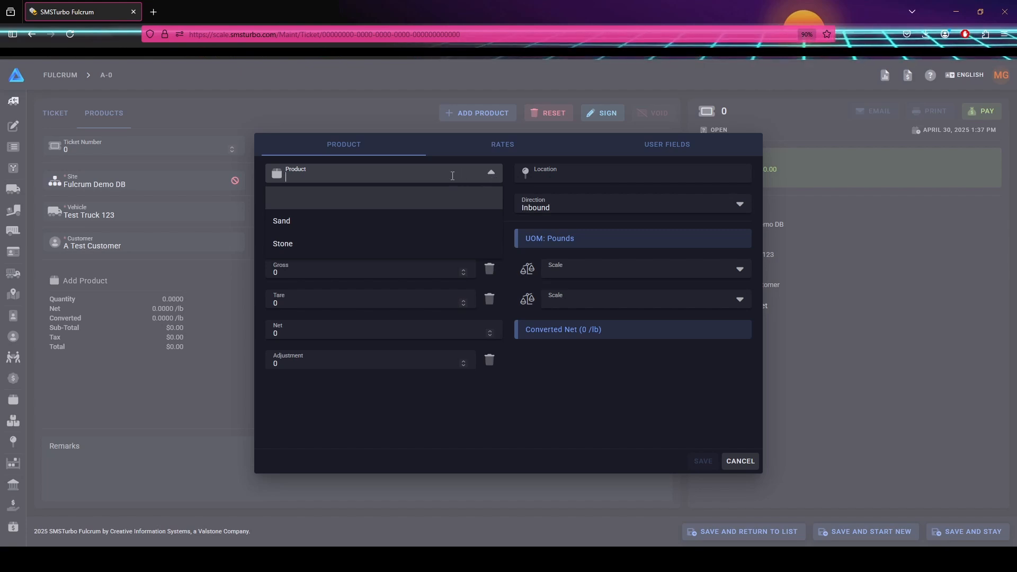
{"action": "type", "text": "Sand"}
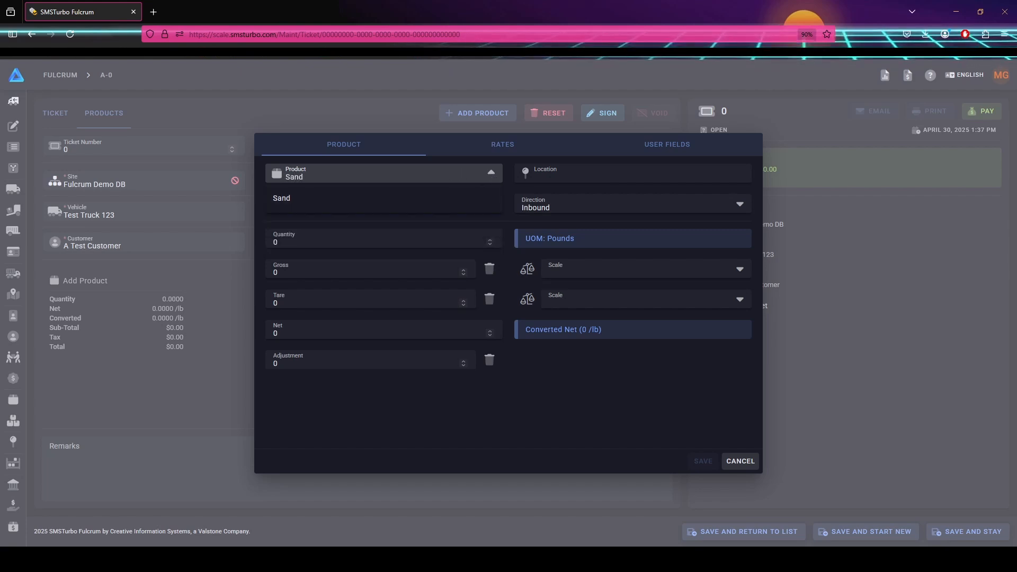
{"action": "left_click", "coordinate": [421, 200]}
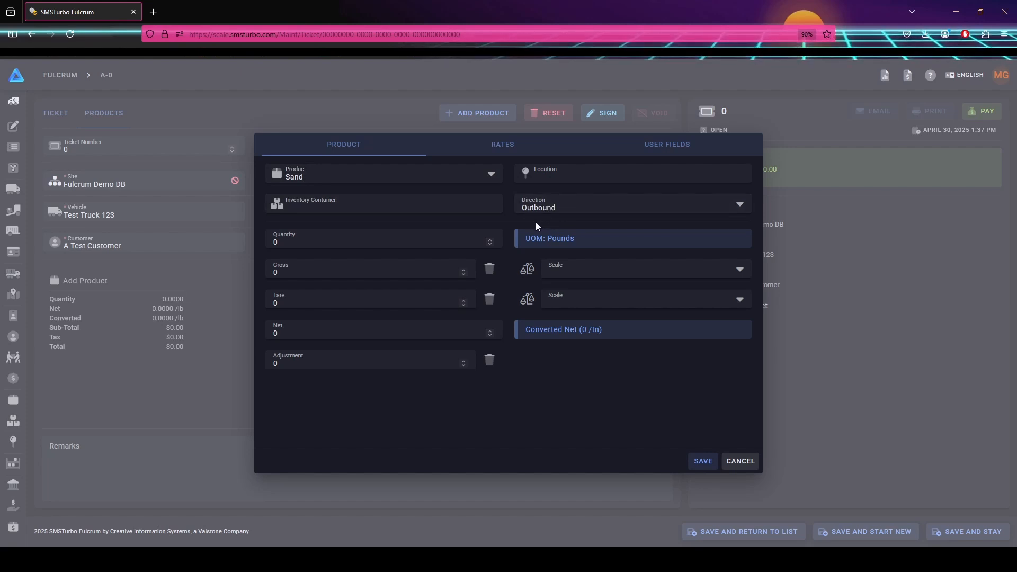
{"action": "left_click", "coordinate": [502, 147]}
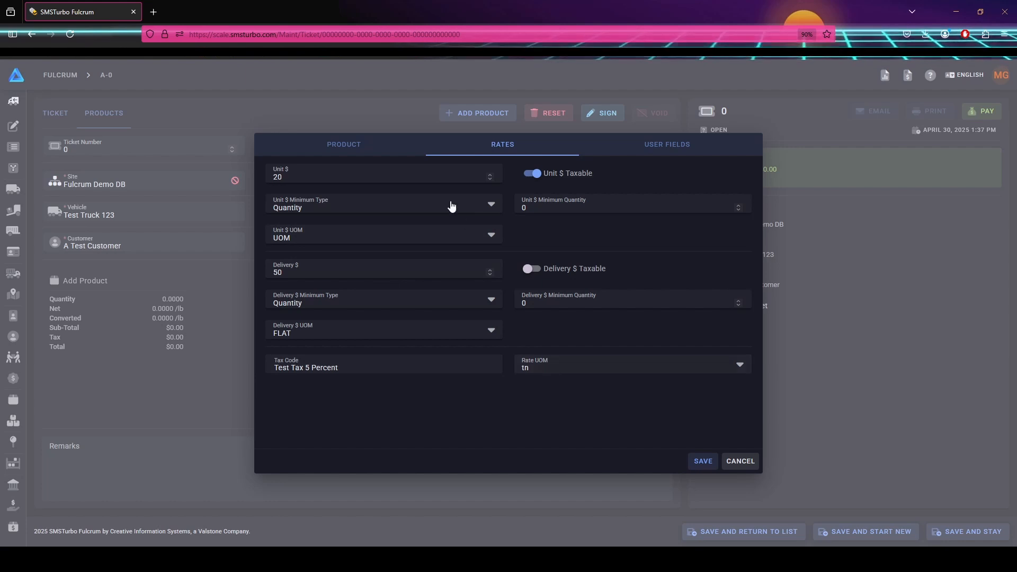
{"action": "left_click", "coordinate": [349, 147]}
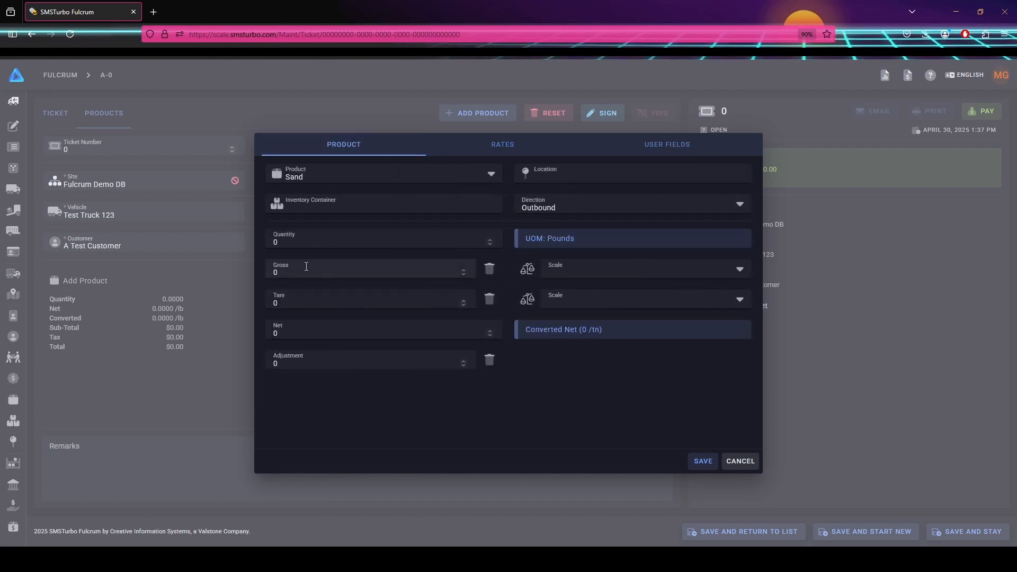
Enter Sand gross 50000 and tare 40000, saving the 10000 lb line at $155.00.
{"action": "left_click", "coordinate": [275, 271]}
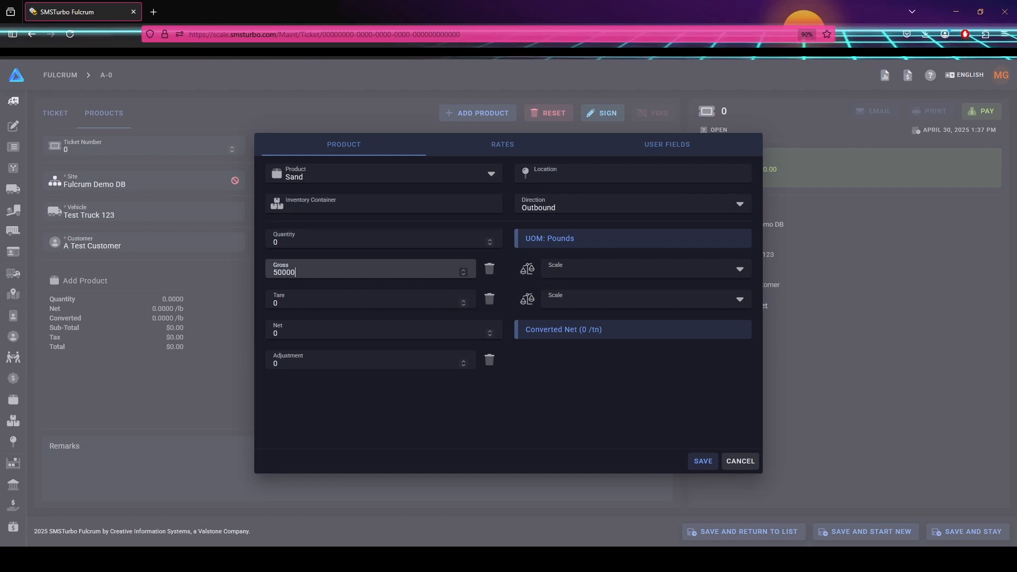
{"action": "left_click", "coordinate": [290, 294]}
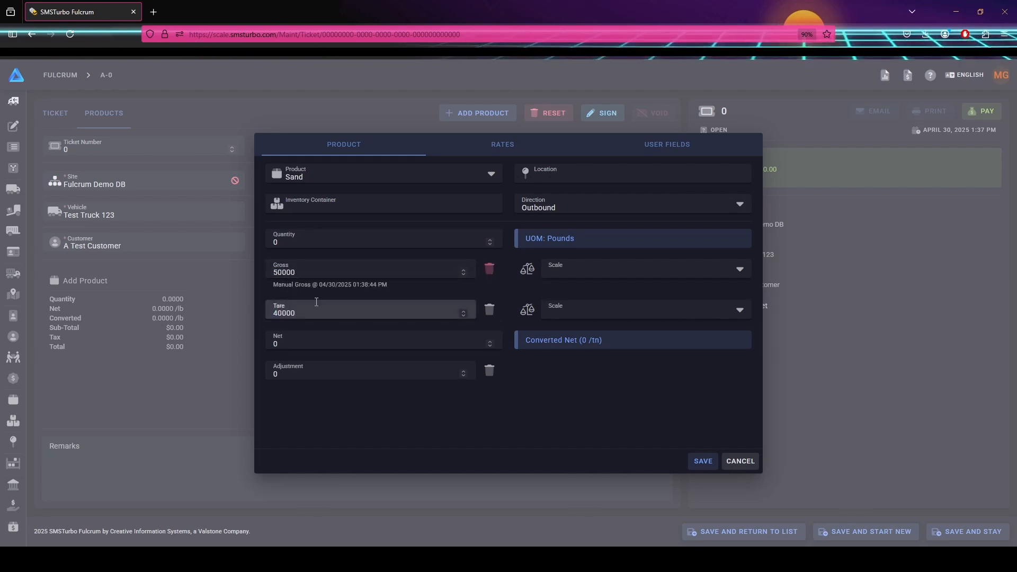
{"action": "left_click", "coordinate": [509, 285]}
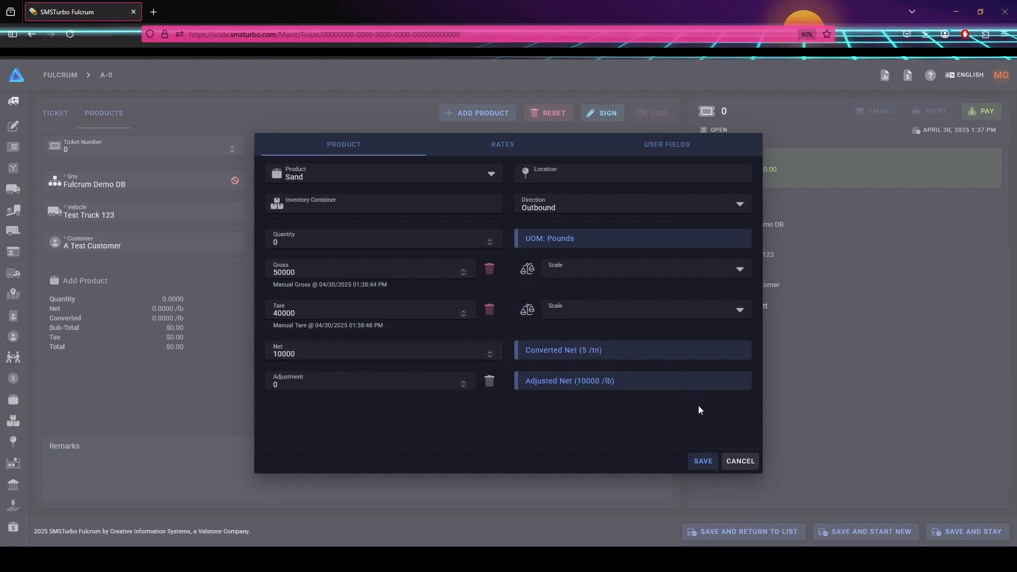
{"action": "left_click", "coordinate": [702, 461]}
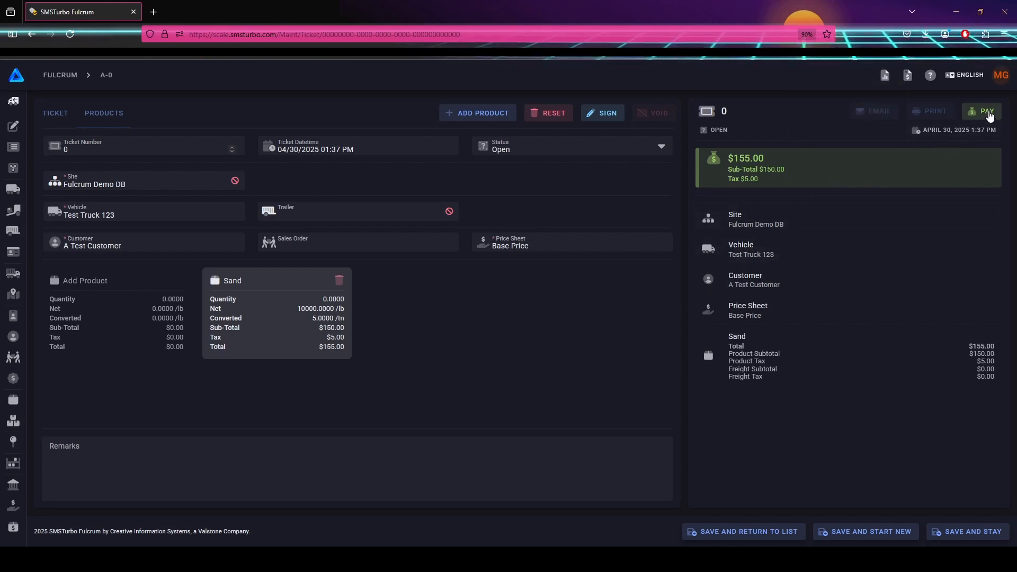
Record a $155.00 cash payment on the ticket and return to it.
{"action": "left_click", "coordinate": [988, 113]}
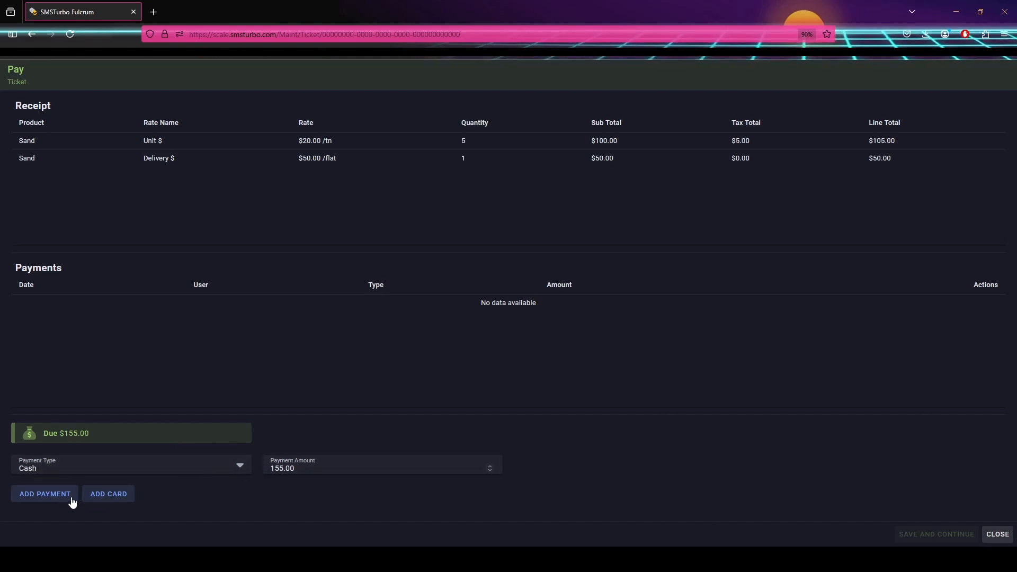
{"action": "left_click", "coordinate": [52, 497]}
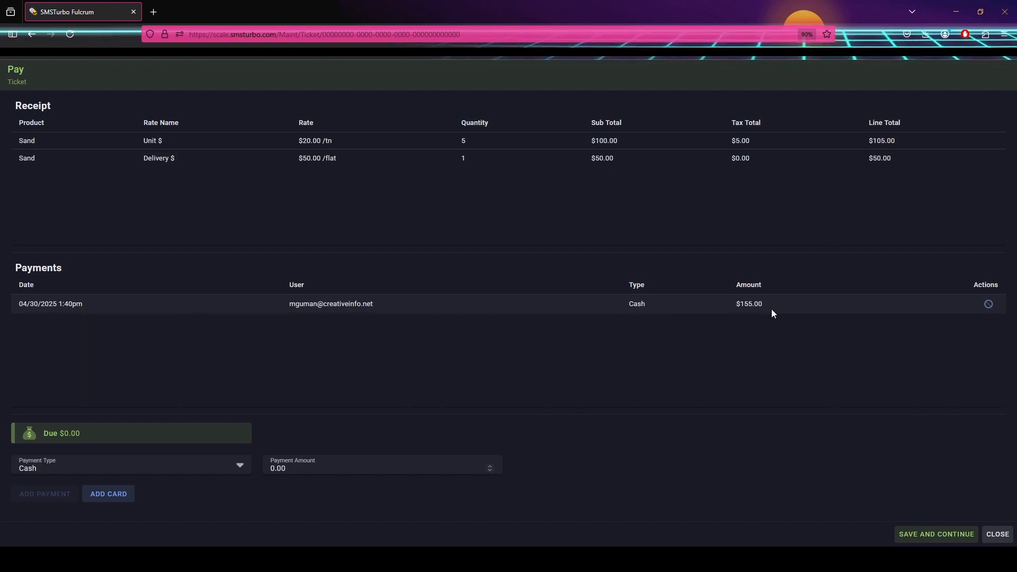
{"action": "left_click", "coordinate": [946, 535]}
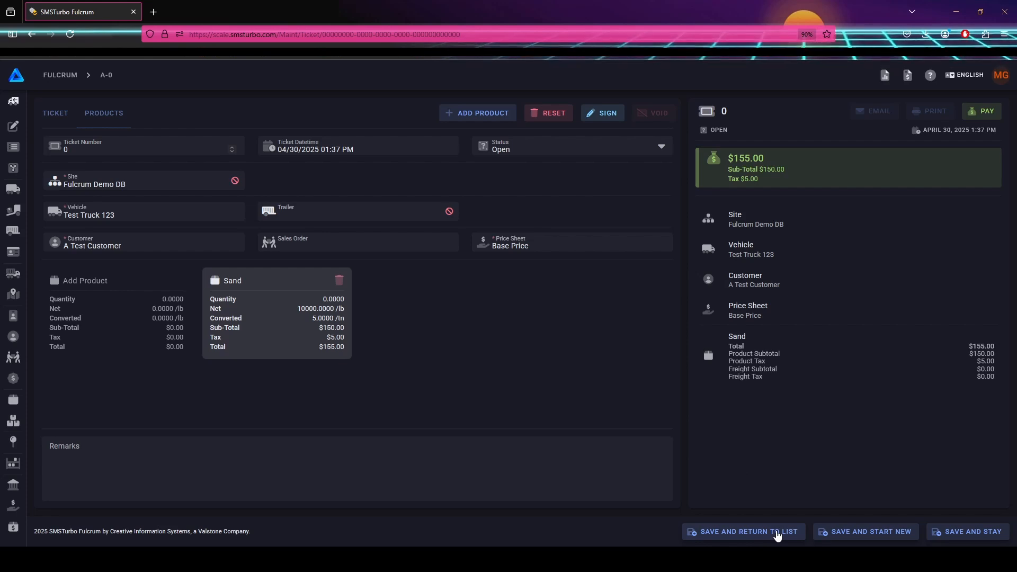
Save ticket A-1 as Closed and dismiss the 'Ticket created successfully' message.
{"action": "left_click", "coordinate": [776, 532]}
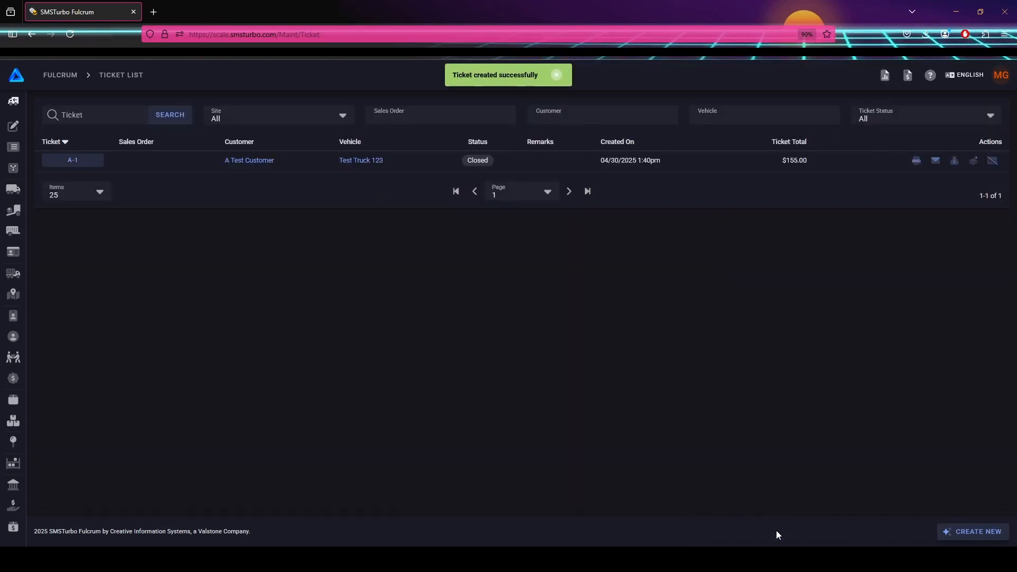
{"action": "left_click", "coordinate": [556, 75]}
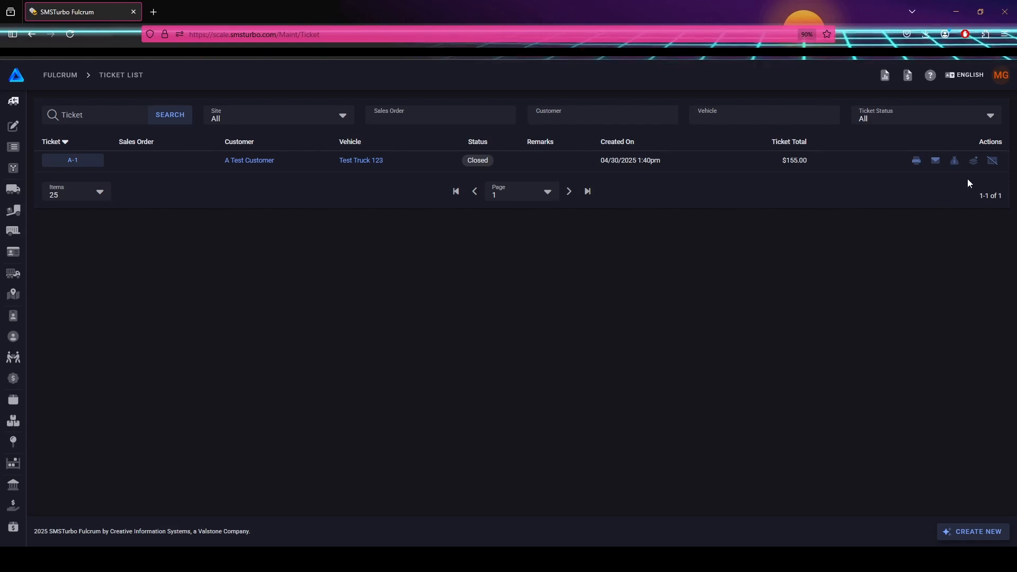
Void ticket A-1 with the reason 'Wrong Gross weight'.
{"action": "left_click", "coordinate": [991, 160]}
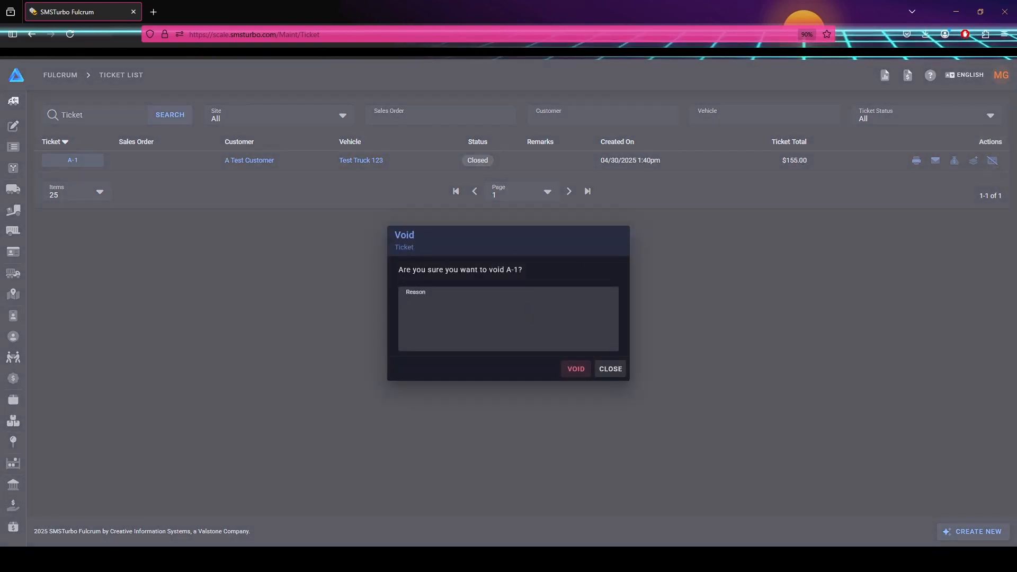
{"action": "type", "text": "Wrong Gross weight"}
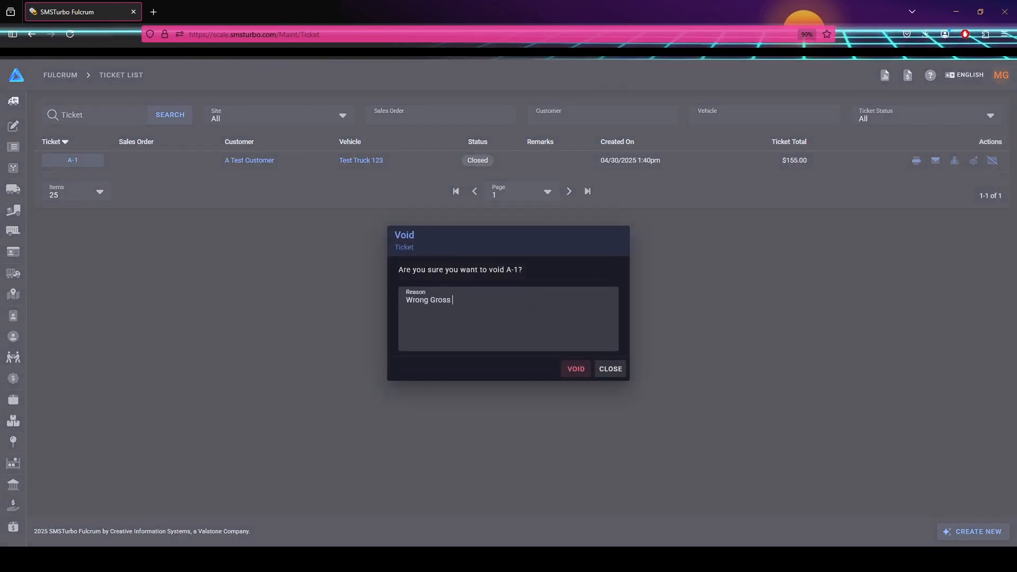
{"action": "left_click", "coordinate": [576, 369]}
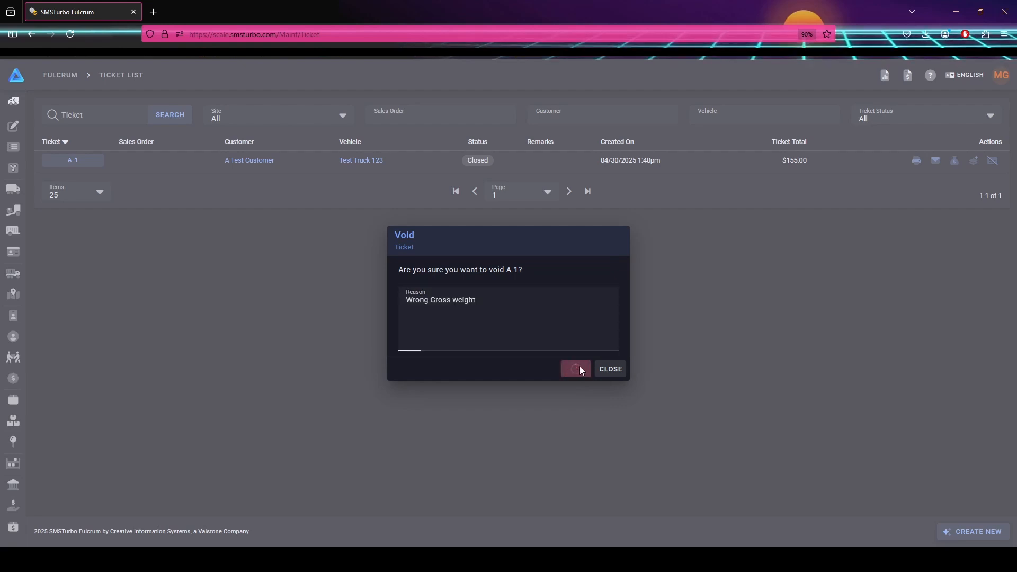
Recreate ticket A-1 with the Sand gross corrected to 54000 and save it to the list.
{"action": "left_click", "coordinate": [973, 160]}
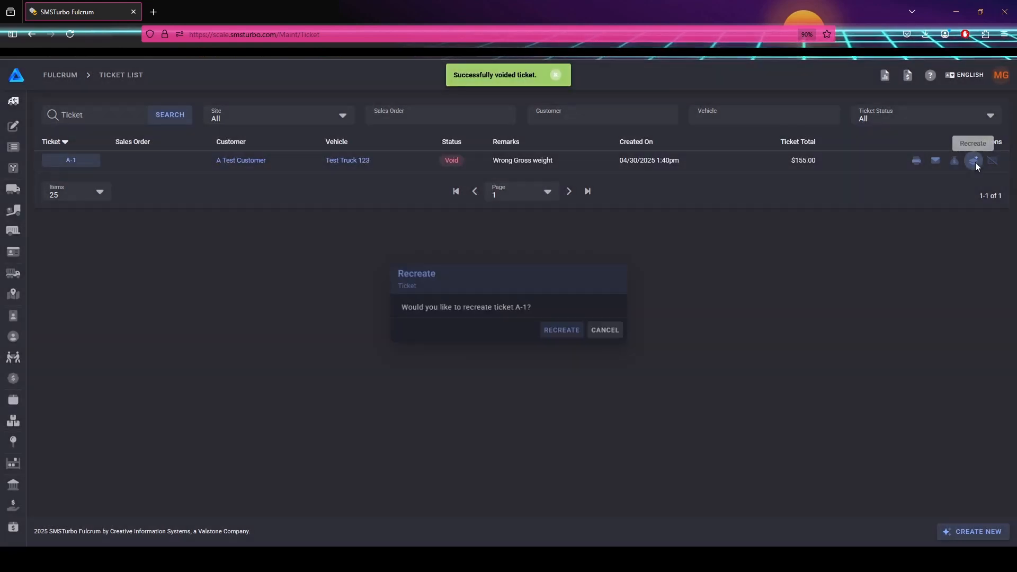
{"action": "left_click", "coordinate": [551, 330]}
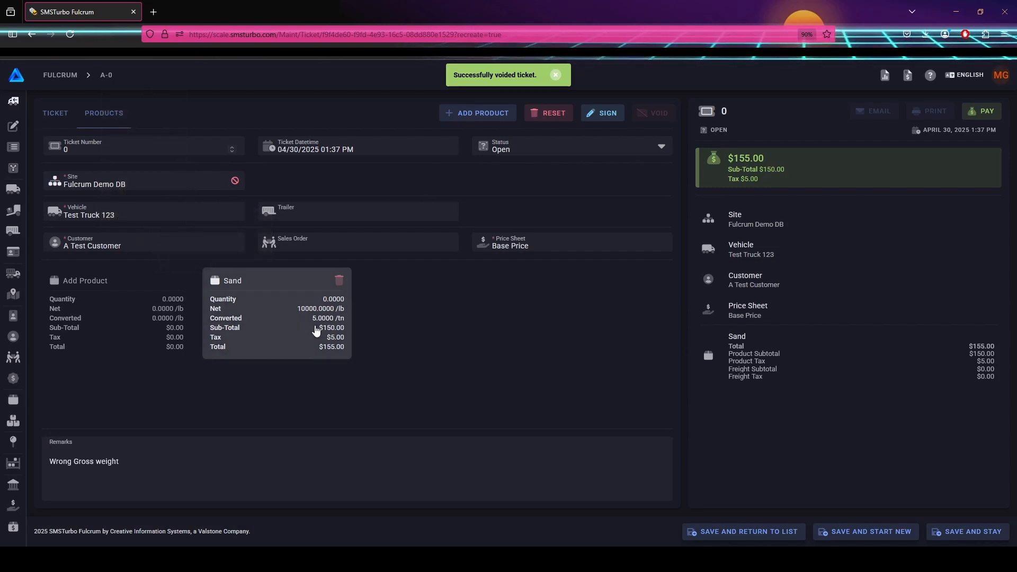
{"action": "left_click", "coordinate": [316, 330]}
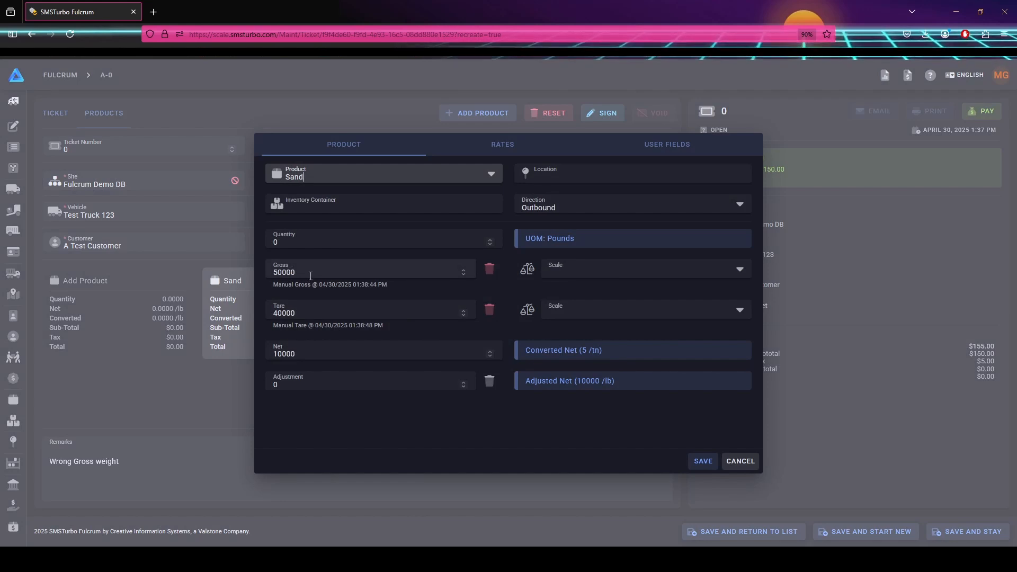
{"action": "left_click", "coordinate": [488, 269]}
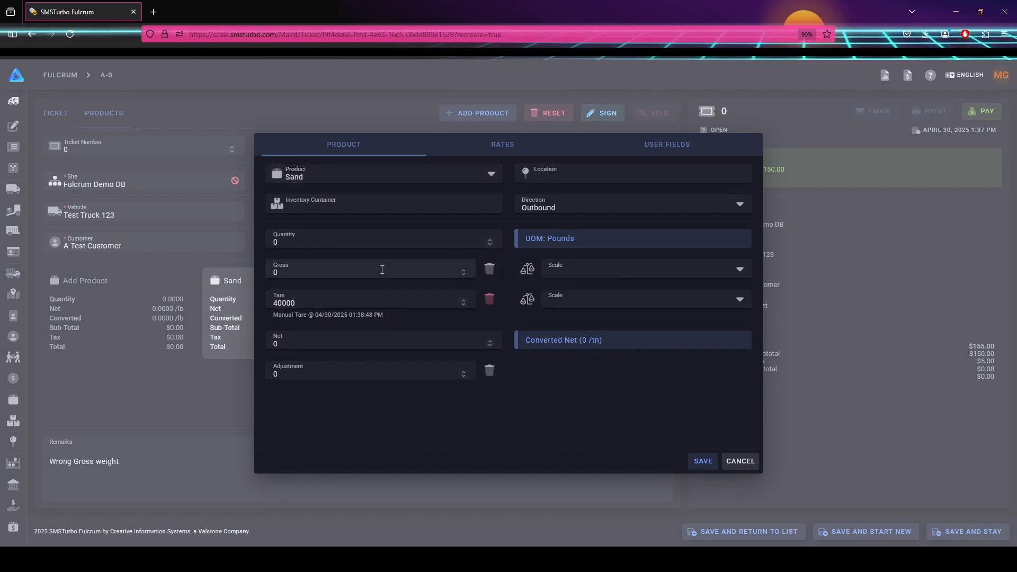
{"action": "left_click", "coordinate": [266, 273]}
{"action": "type", "text": "54000"}
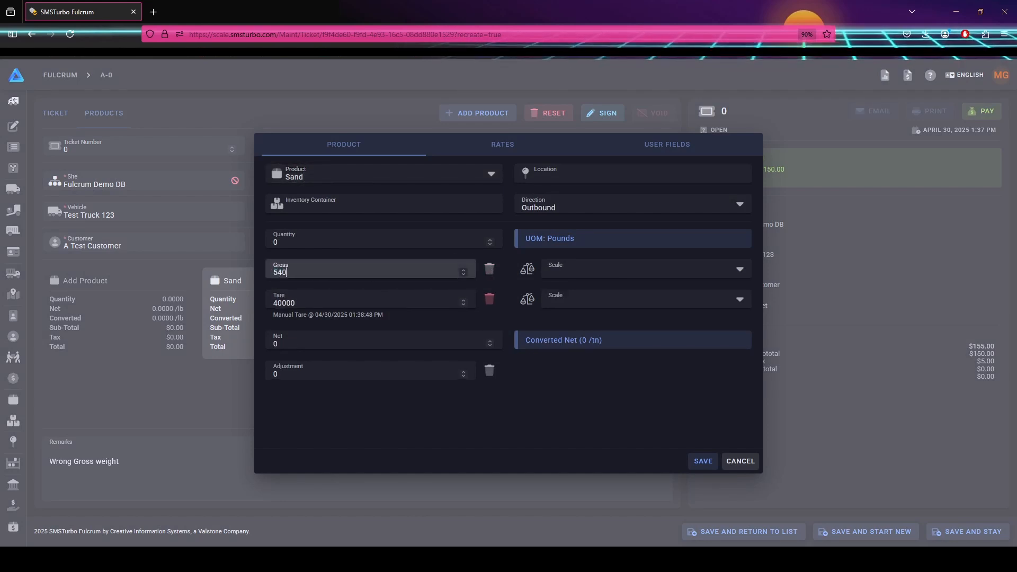
{"action": "left_click", "coordinate": [704, 461]}
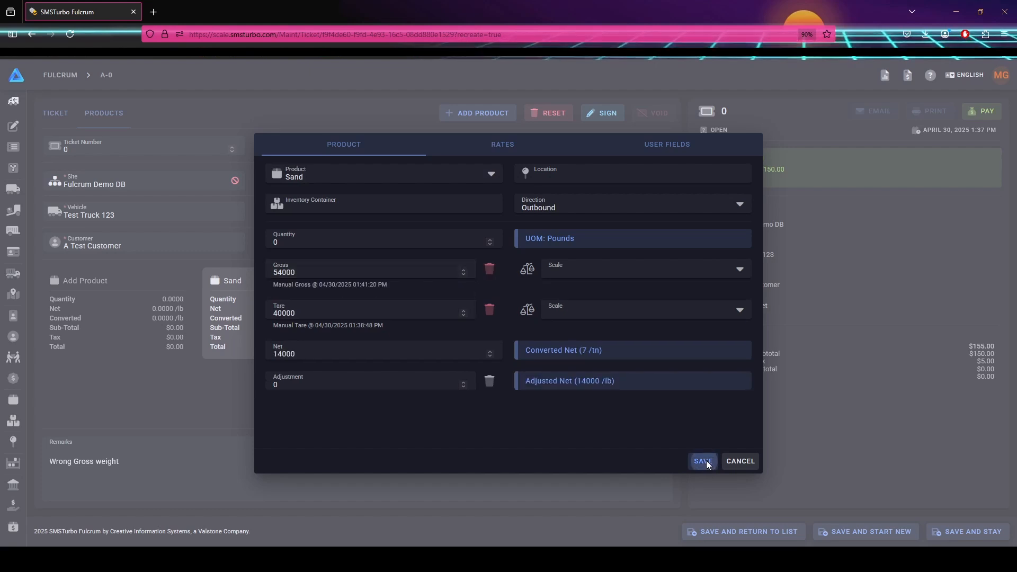
{"action": "left_click", "coordinate": [777, 532]}
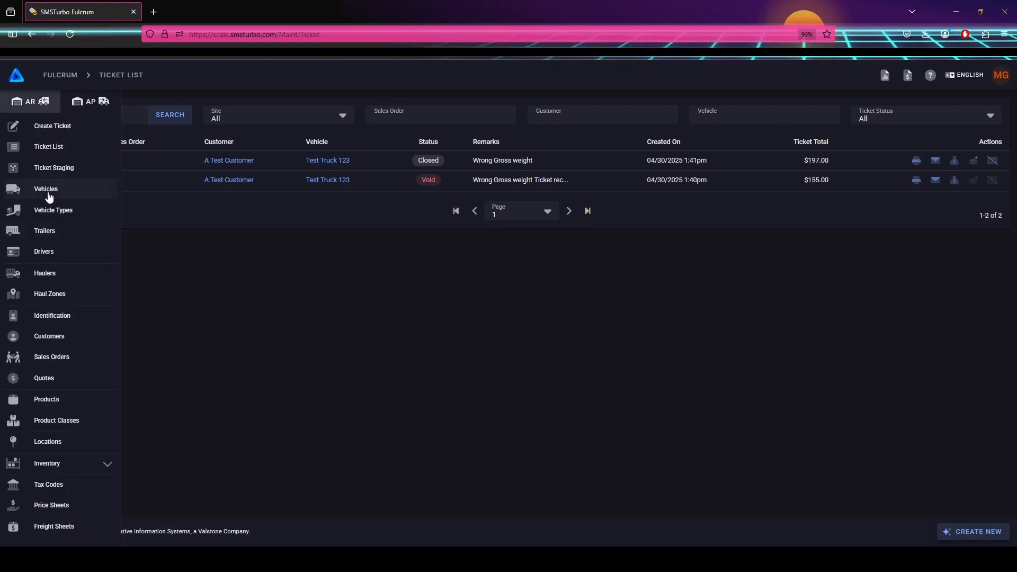
Assign A Test Customer to vehicle Test Truck 123 and save the truck.
{"action": "left_click", "coordinate": [49, 194]}
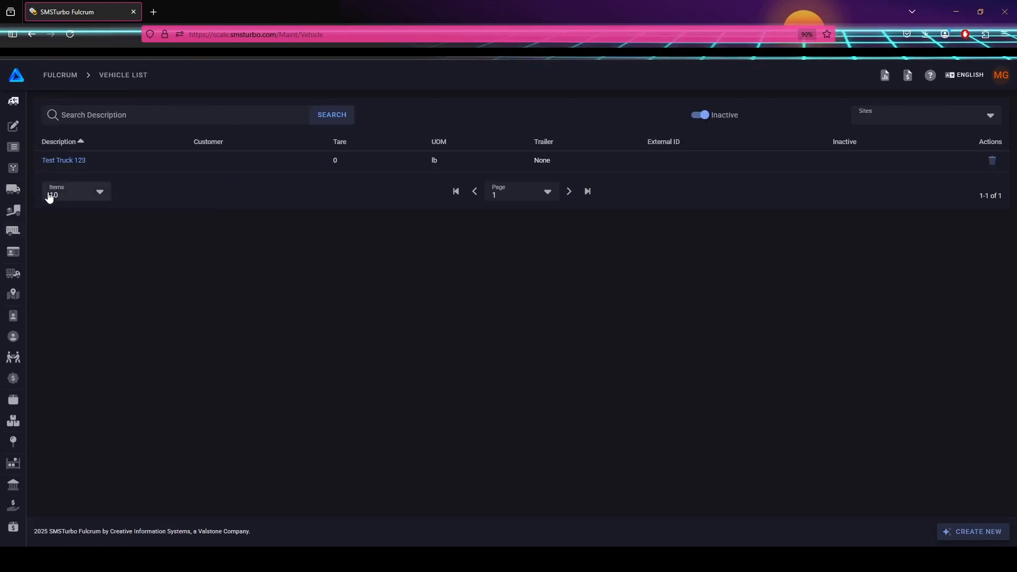
{"action": "left_click", "coordinate": [66, 160]}
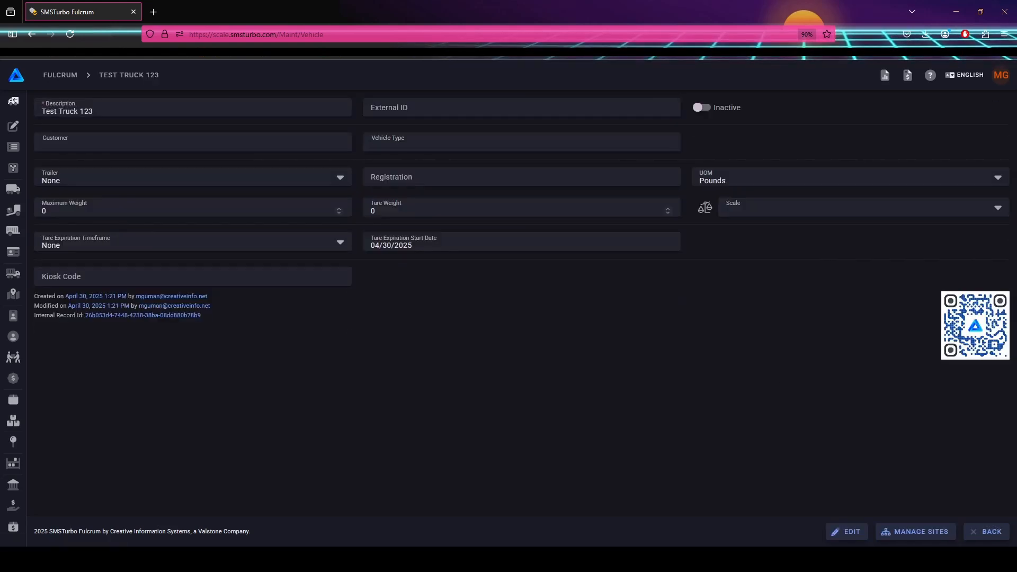
{"action": "left_click", "coordinate": [847, 533]}
{"action": "left_click", "coordinate": [104, 142]}
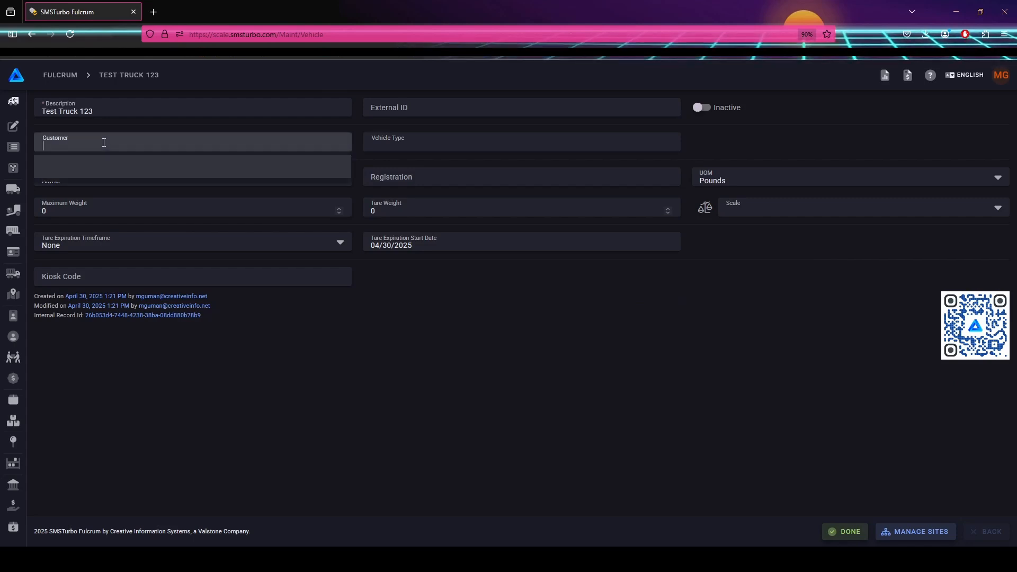
{"action": "type", "text": "te"}
{"action": "left_click", "coordinate": [107, 192]}
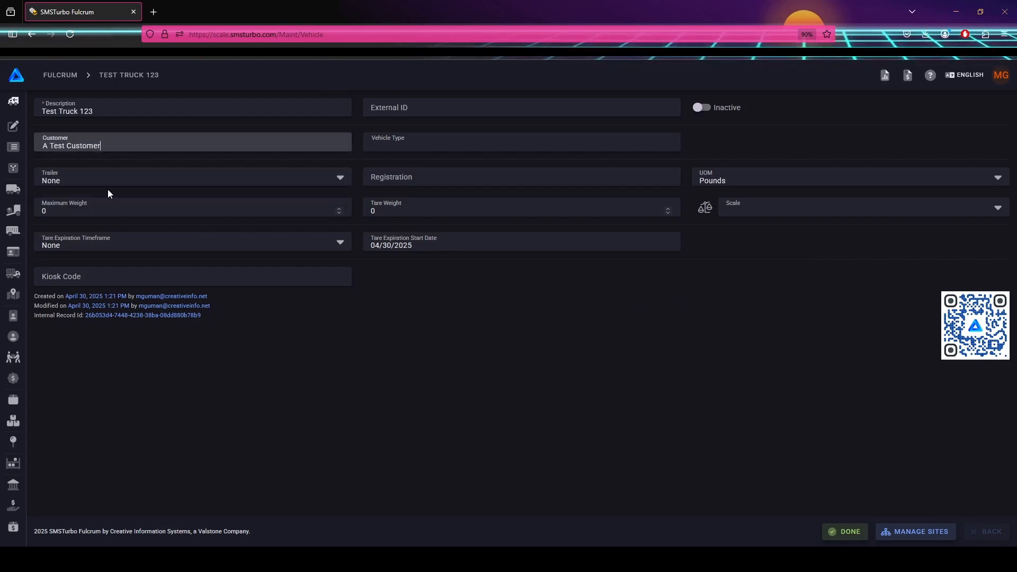
{"action": "left_click", "coordinate": [846, 531]}
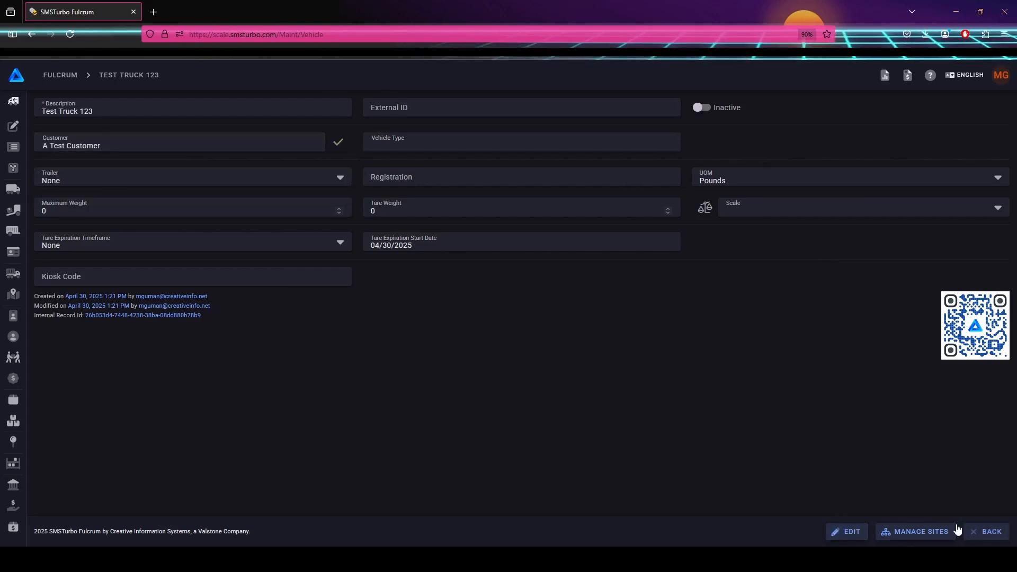
{"action": "left_click", "coordinate": [985, 532]}
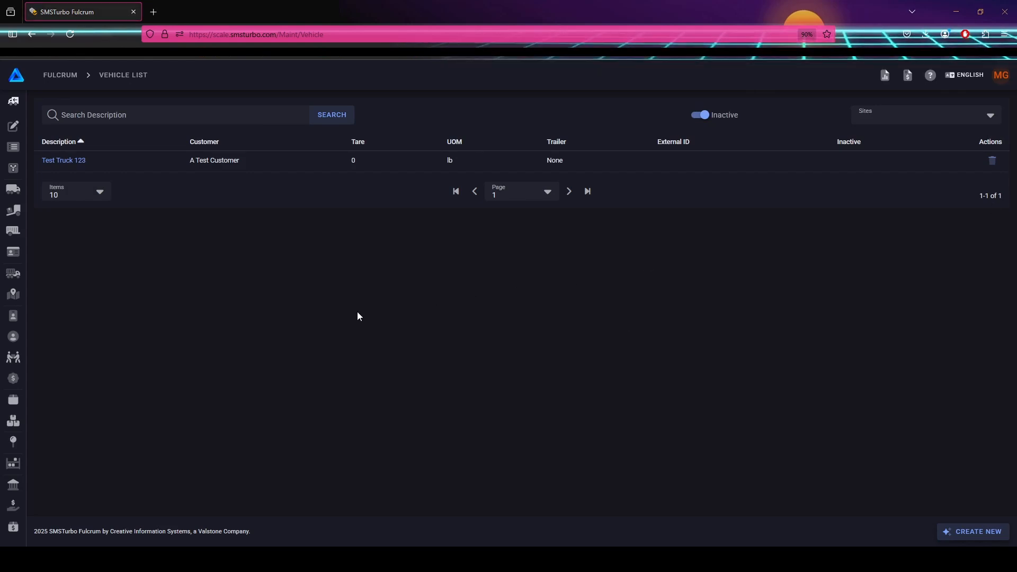
Set A Test Customer's default price sheet to Base Price and save the customer.
{"action": "left_click", "coordinate": [37, 337]}
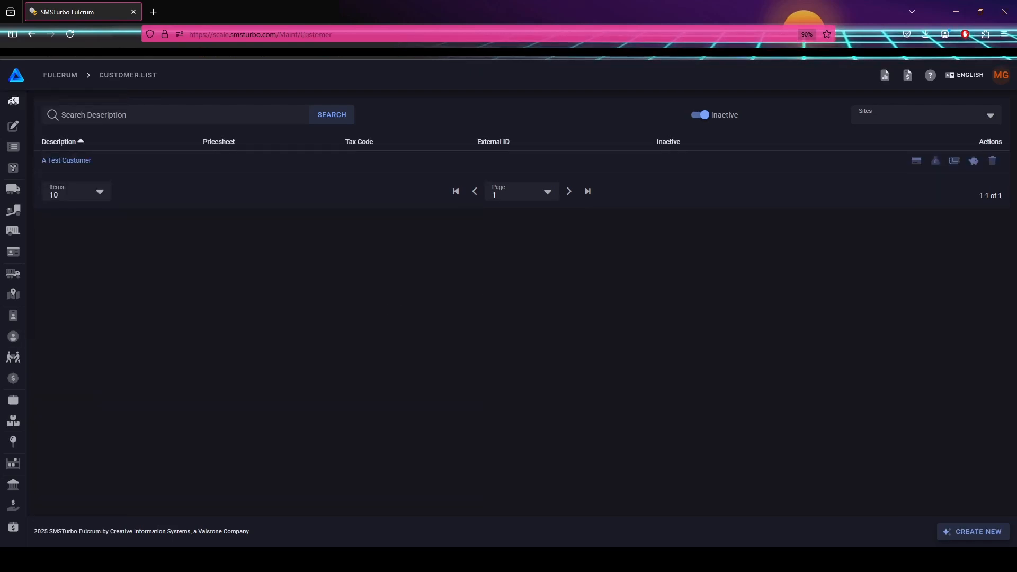
{"action": "left_click", "coordinate": [68, 161]}
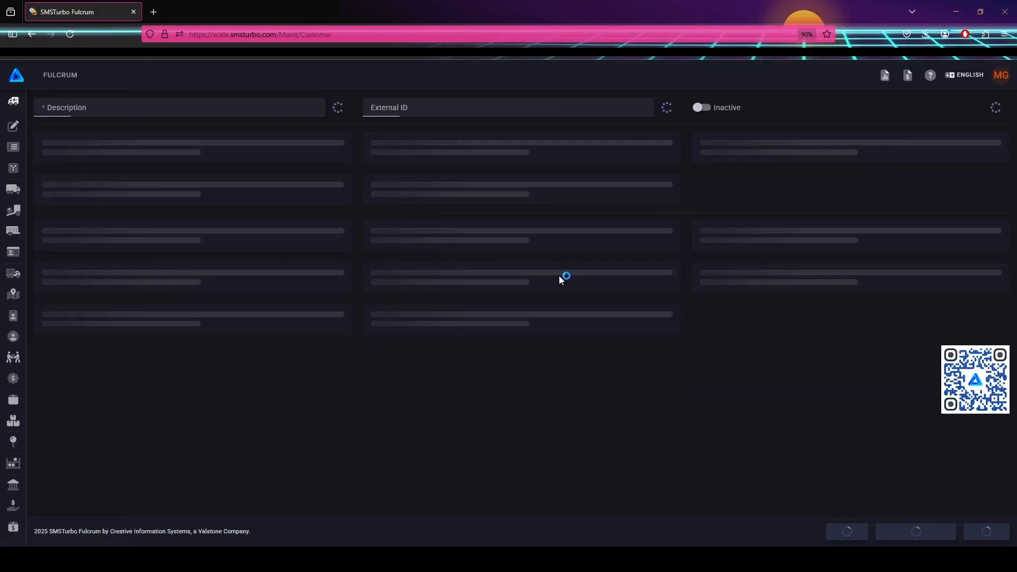
{"action": "left_click", "coordinate": [143, 144]}
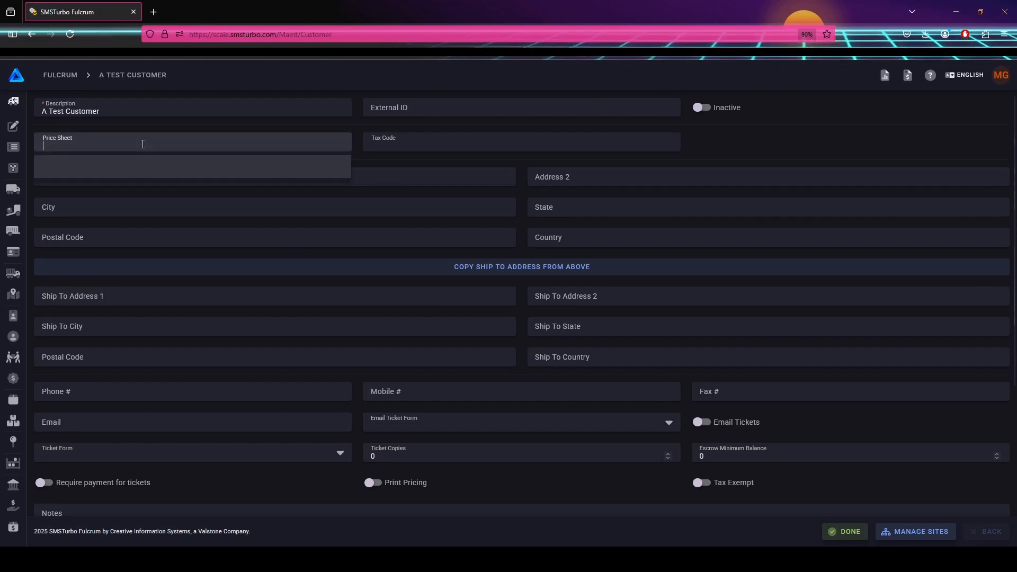
{"action": "type", "text": "Base"}
{"action": "left_click", "coordinate": [135, 199]}
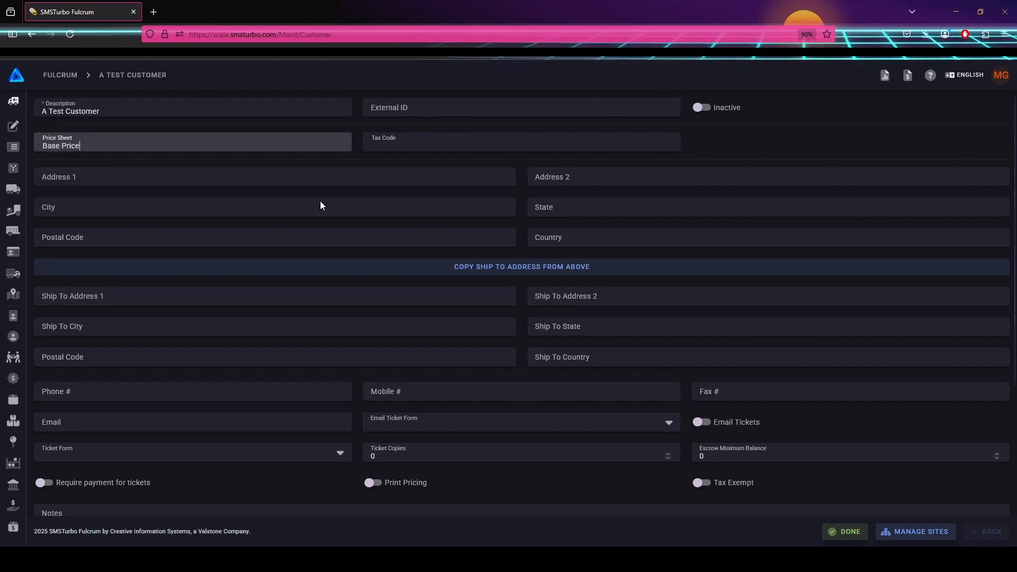
{"action": "left_click", "coordinate": [846, 531]}
{"action": "left_click", "coordinate": [982, 533]}
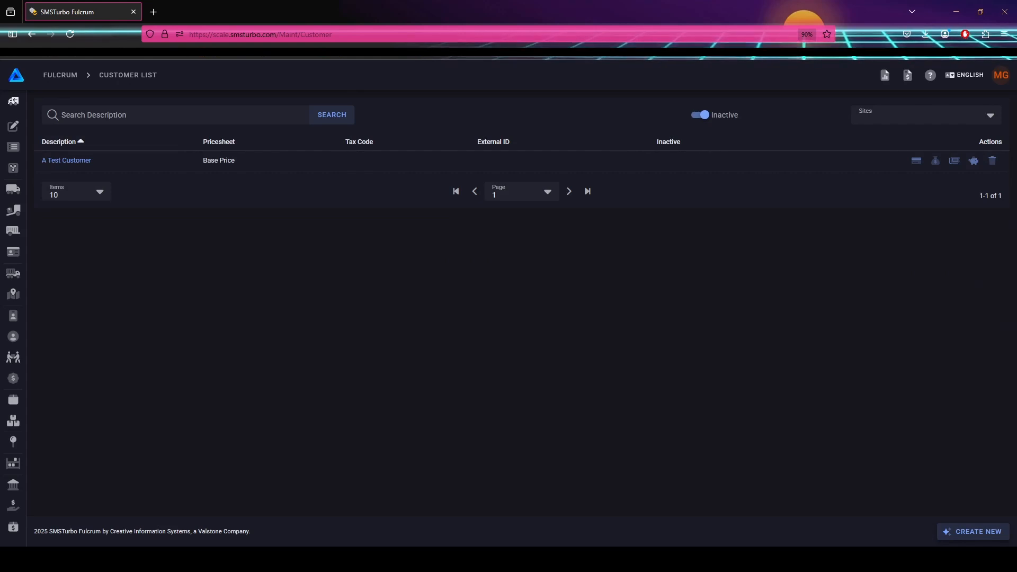
Start a new ticket with vehicle Test Truck 123, auto-filling A Test Customer and Base Price.
{"action": "mouse_move", "coordinate": [26, 131]}
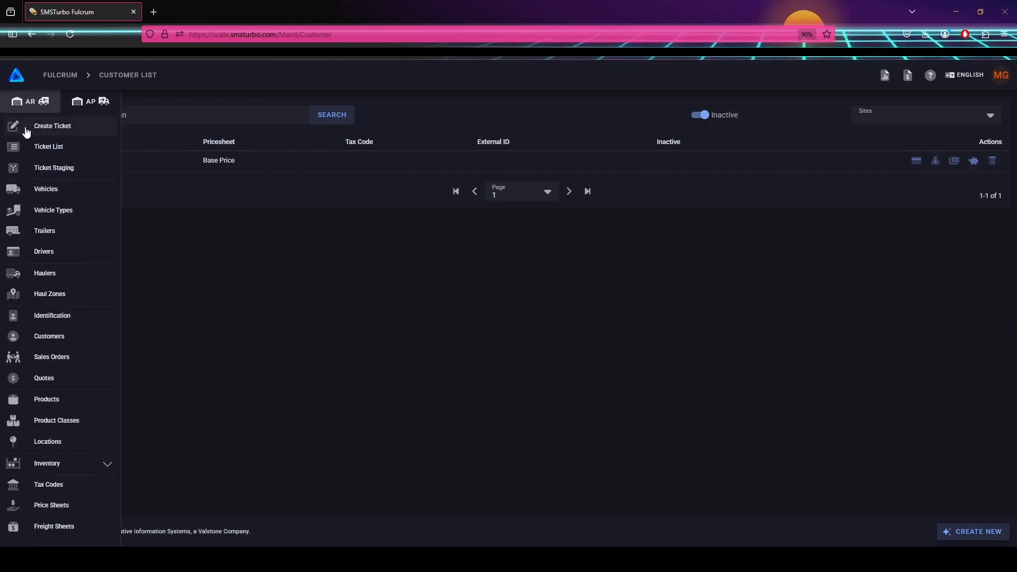
{"action": "left_click", "coordinate": [71, 126]}
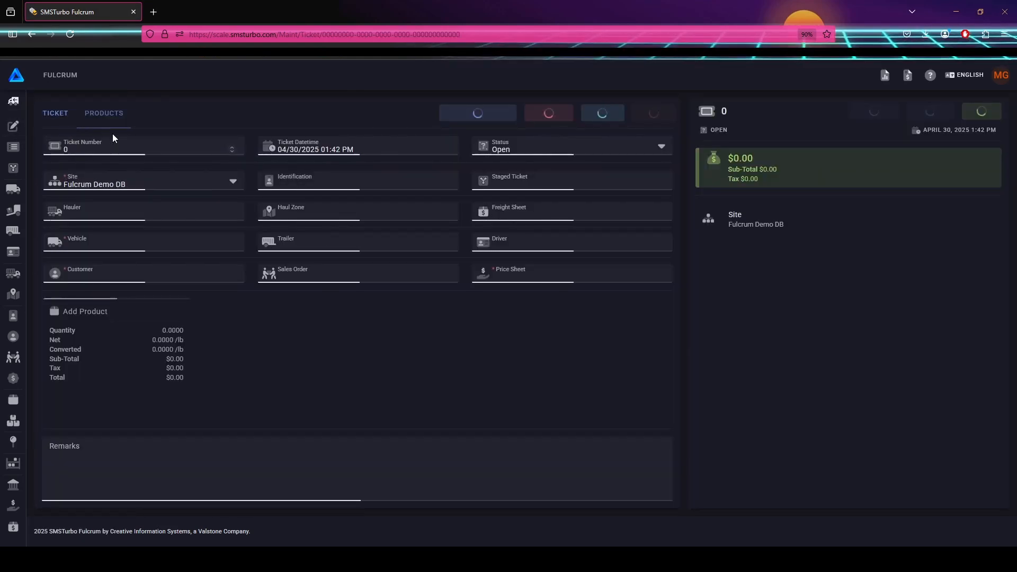
{"action": "left_click", "coordinate": [134, 213]}
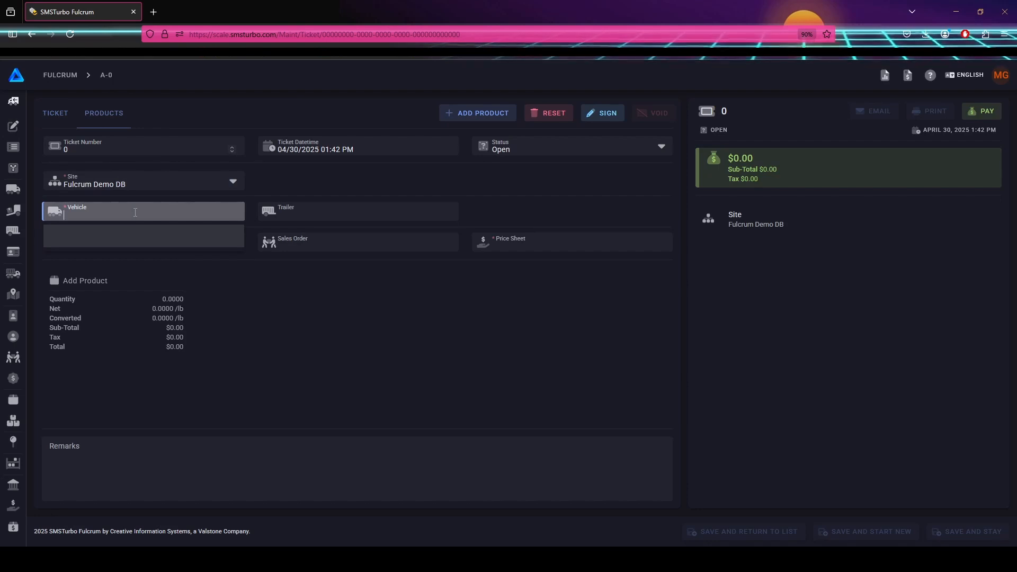
{"action": "type", "text": "Test"}
{"action": "left_click", "coordinate": [132, 256]}
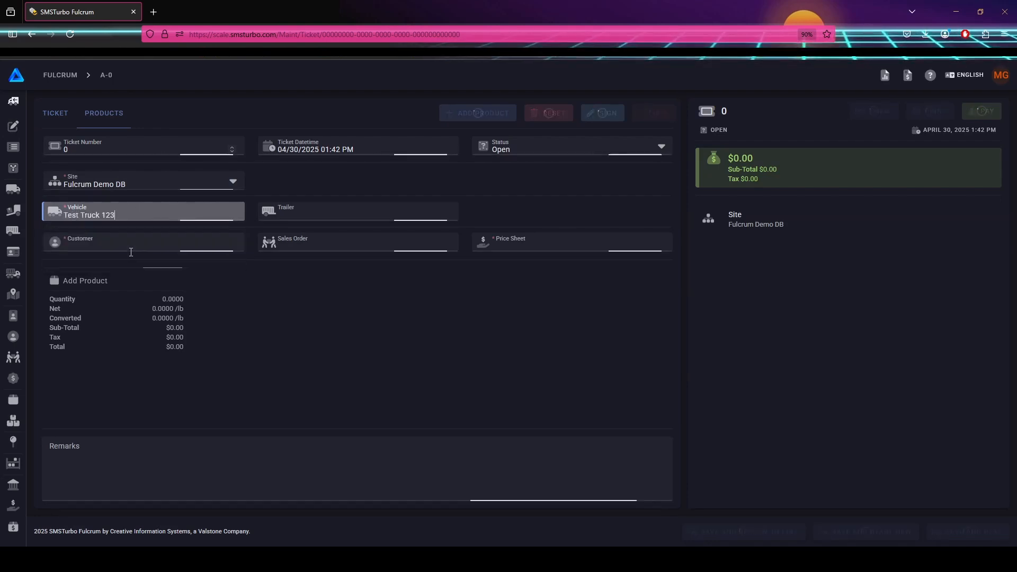
Cancel the Add Product form without adding anything and go to the Home page.
{"action": "mouse_move", "coordinate": [109, 242]}
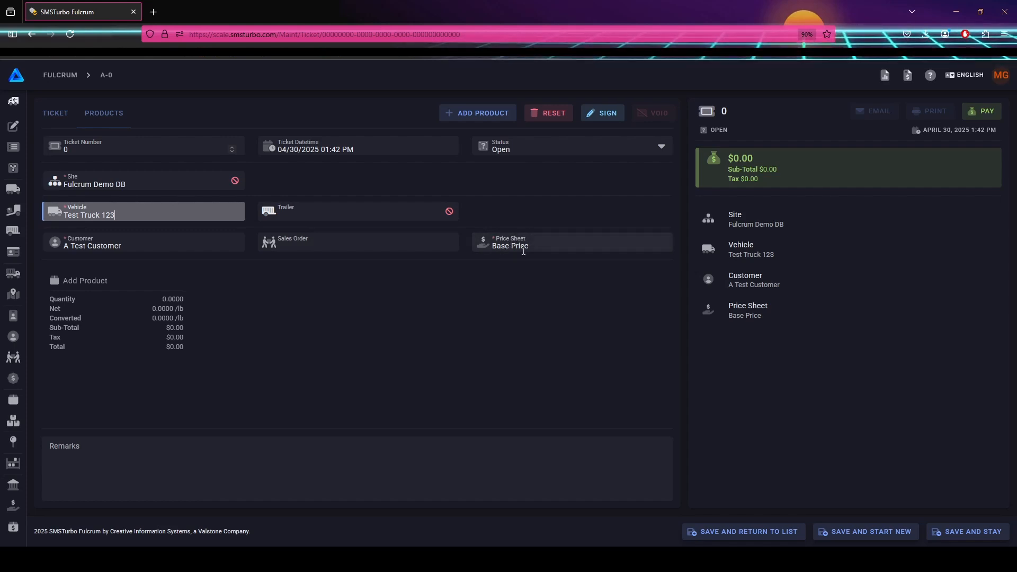
{"action": "left_click", "coordinate": [127, 299]}
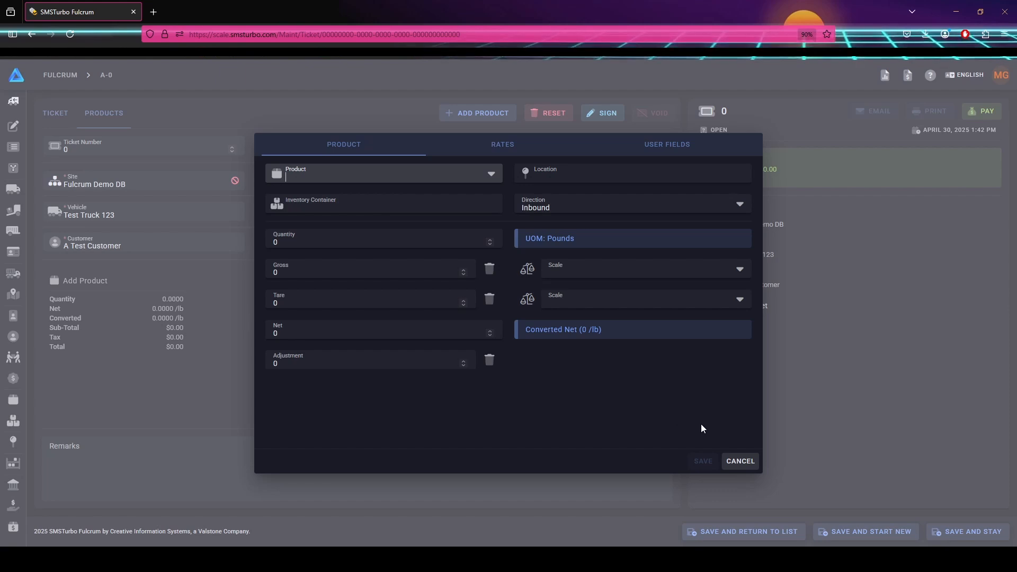
{"action": "left_click", "coordinate": [743, 461]}
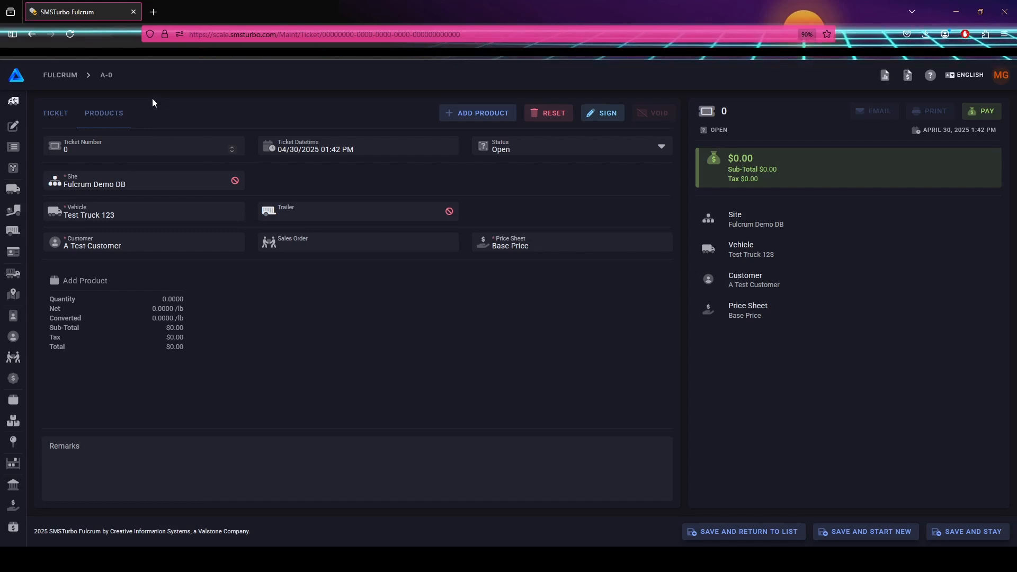
{"action": "left_click", "coordinate": [52, 79]}
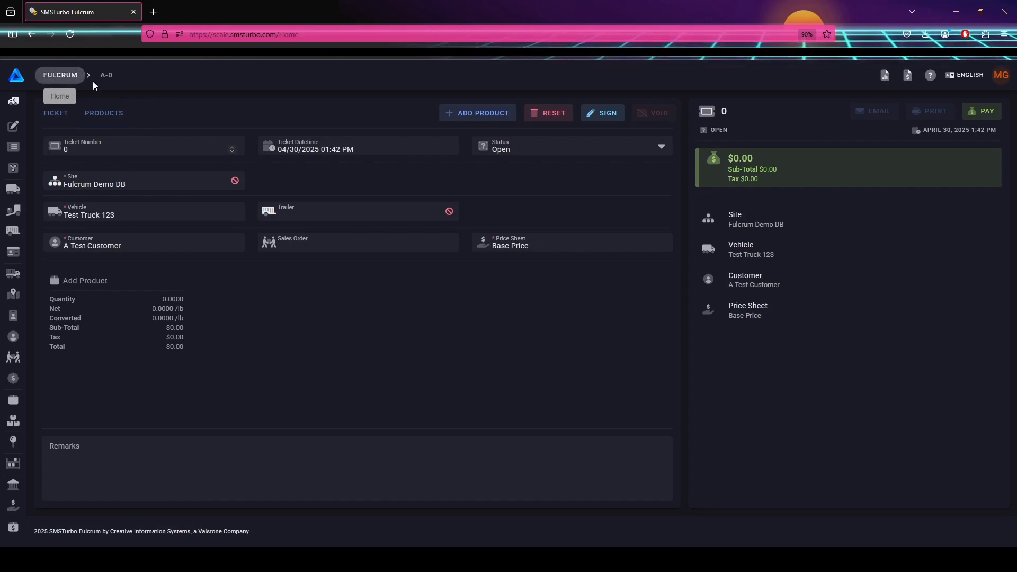